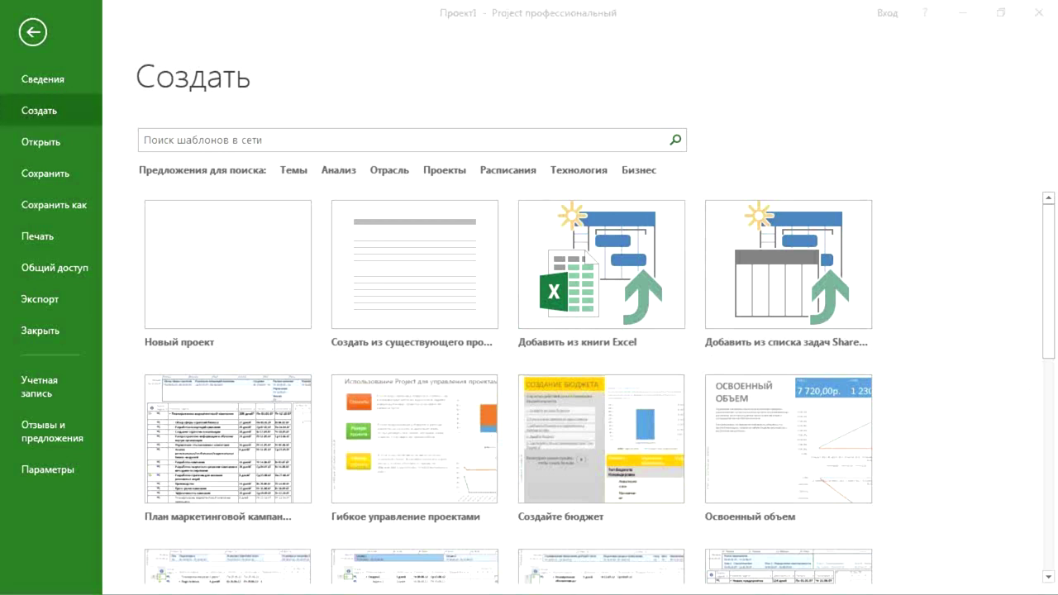
Create a new blank project and switch it to the resource sheet view (Лист ресурсов)
click(525, 20)
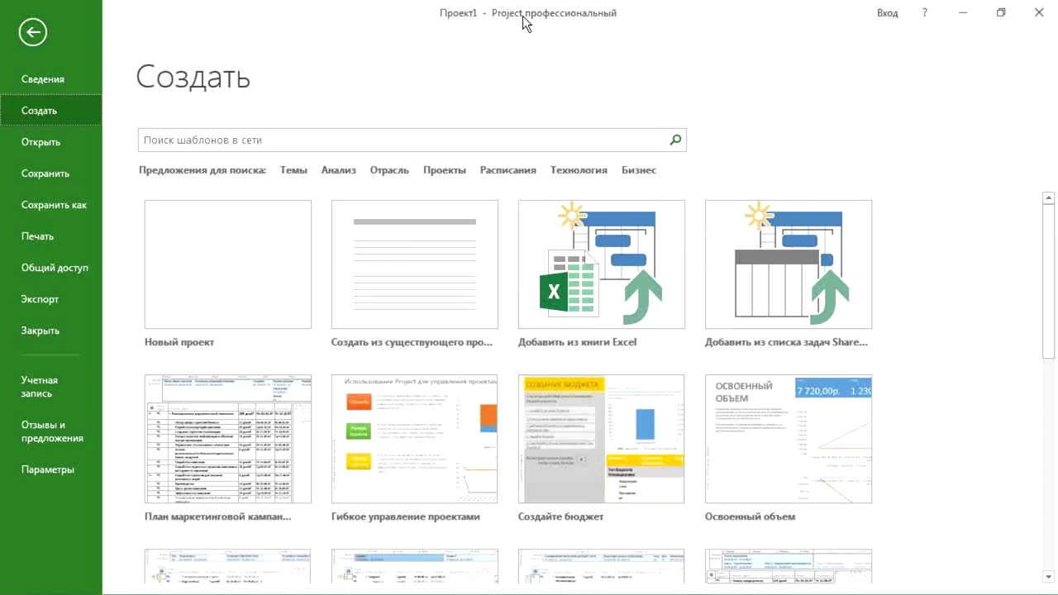
click(262, 237)
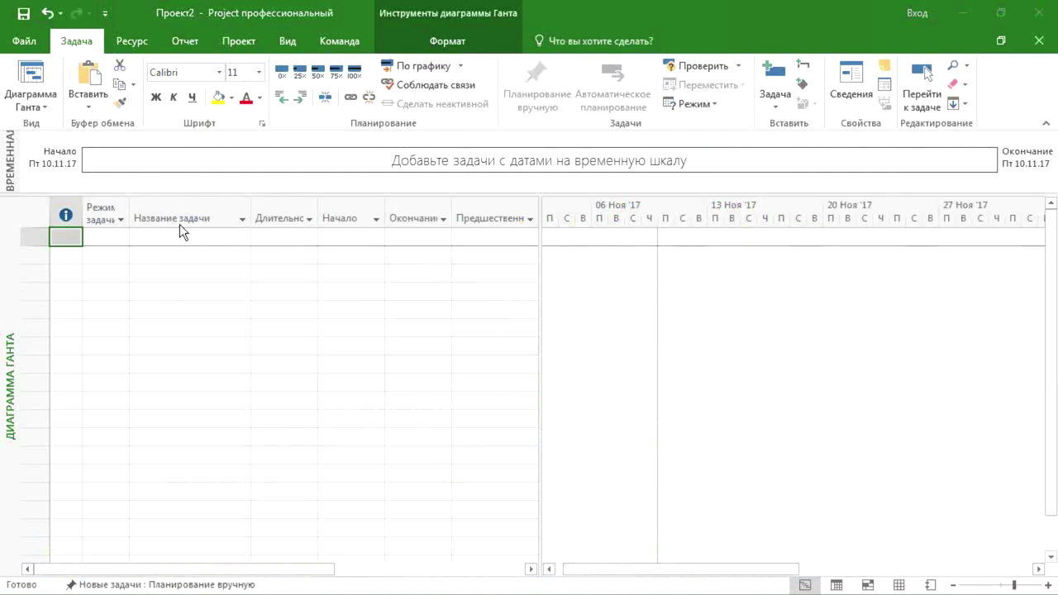
click(72, 238)
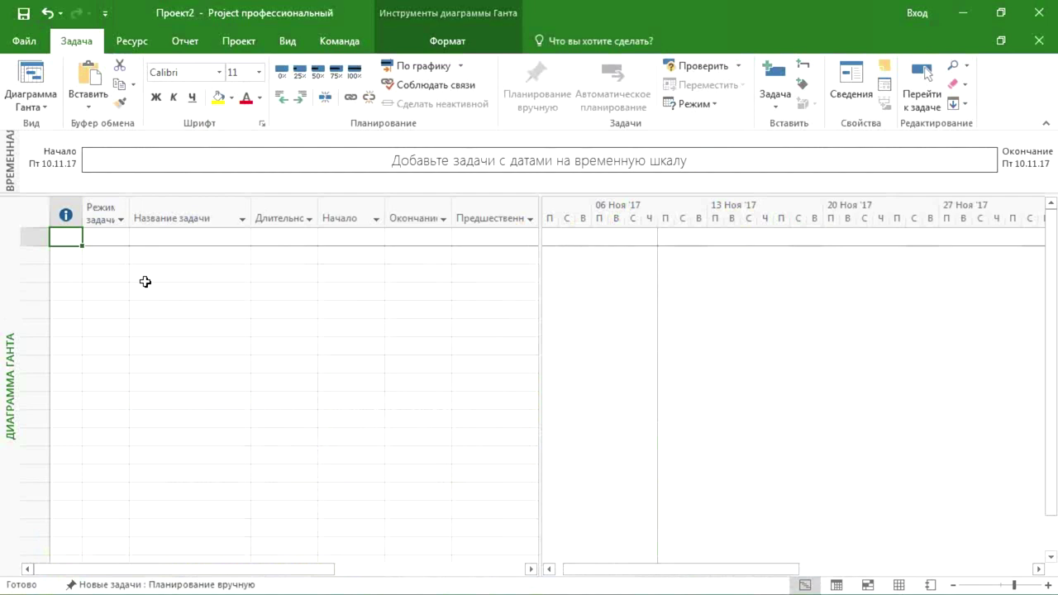
right_click(10, 242)
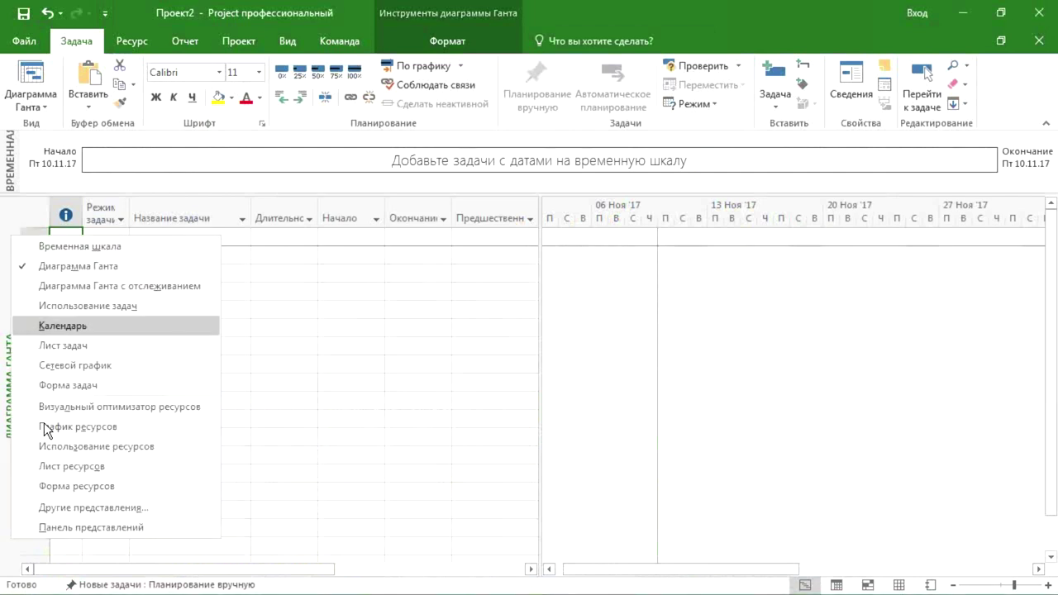
click(53, 463)
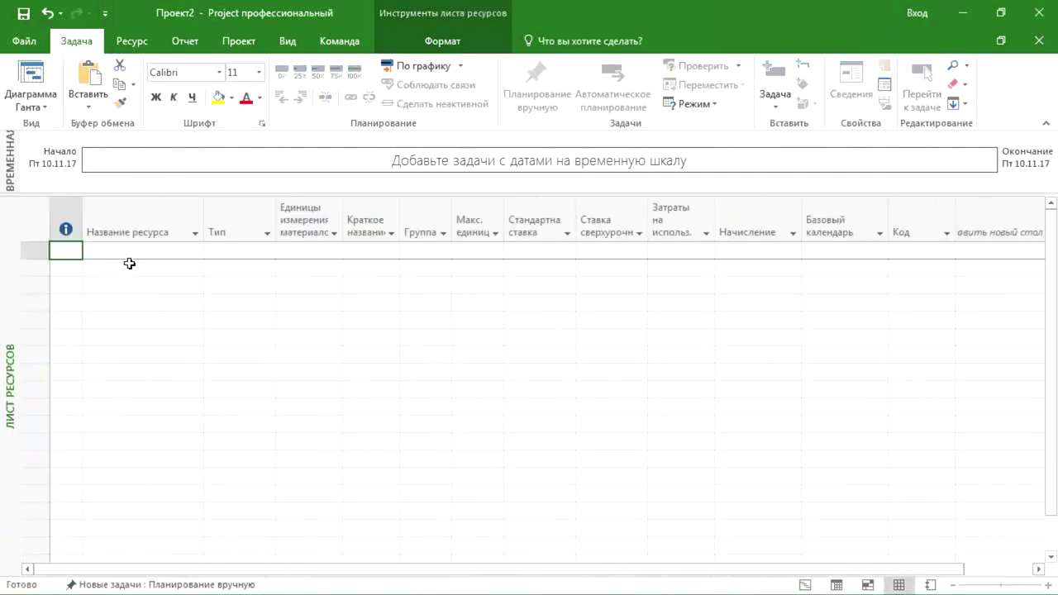
Review the available resource types for row 2 of the resource sheet without choosing one
click(132, 271)
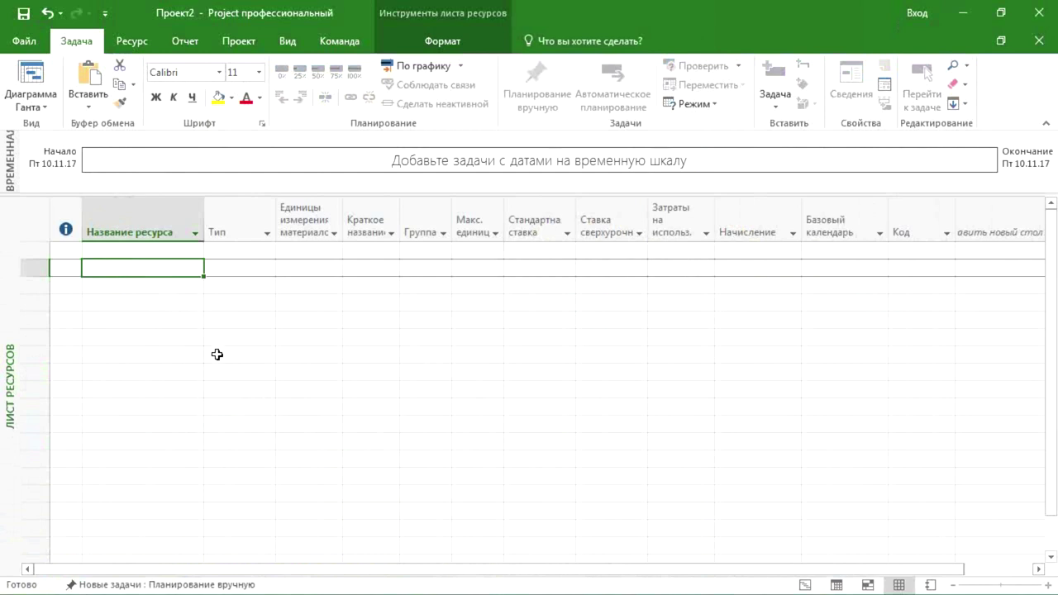
click(264, 266)
click(267, 268)
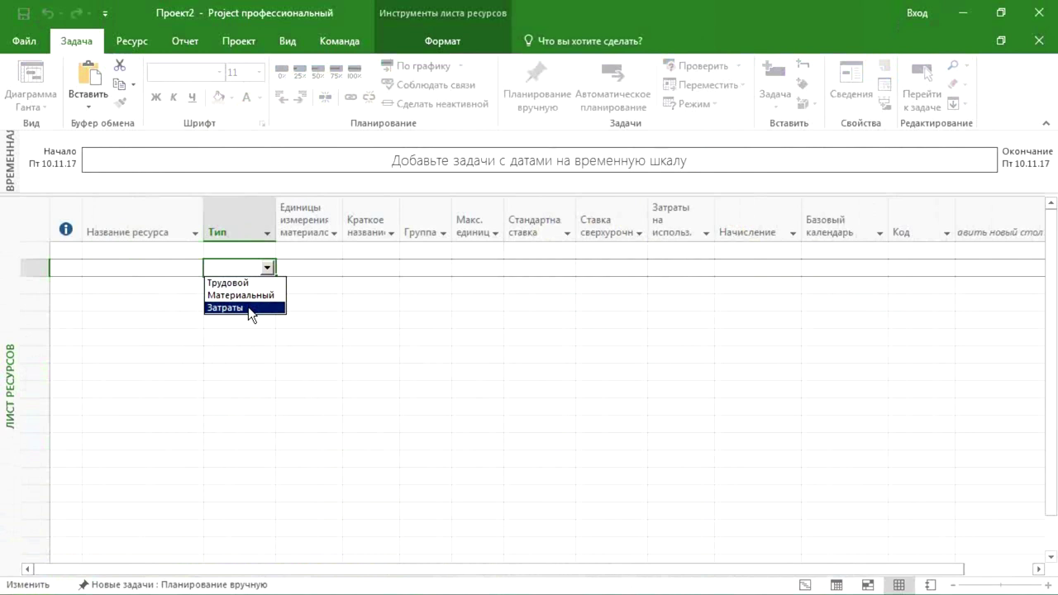
key(Escape)
Add the resources Специалист and Помощник in rows 2 and 3 of the resource sheet
click(162, 270)
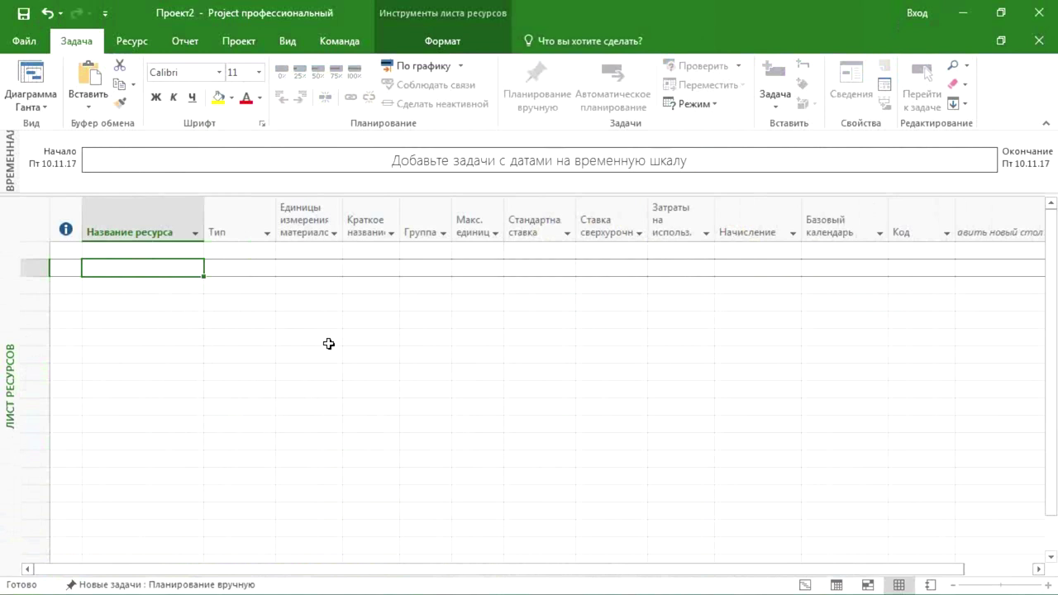
text(Специалист)
key(Return)
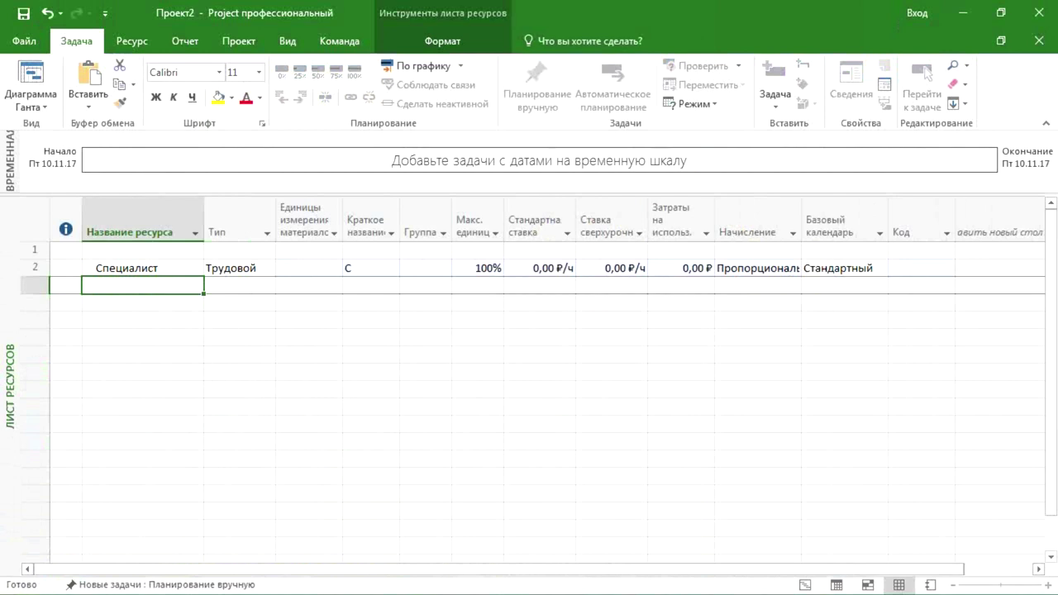
text(Помощник)
key(Return)
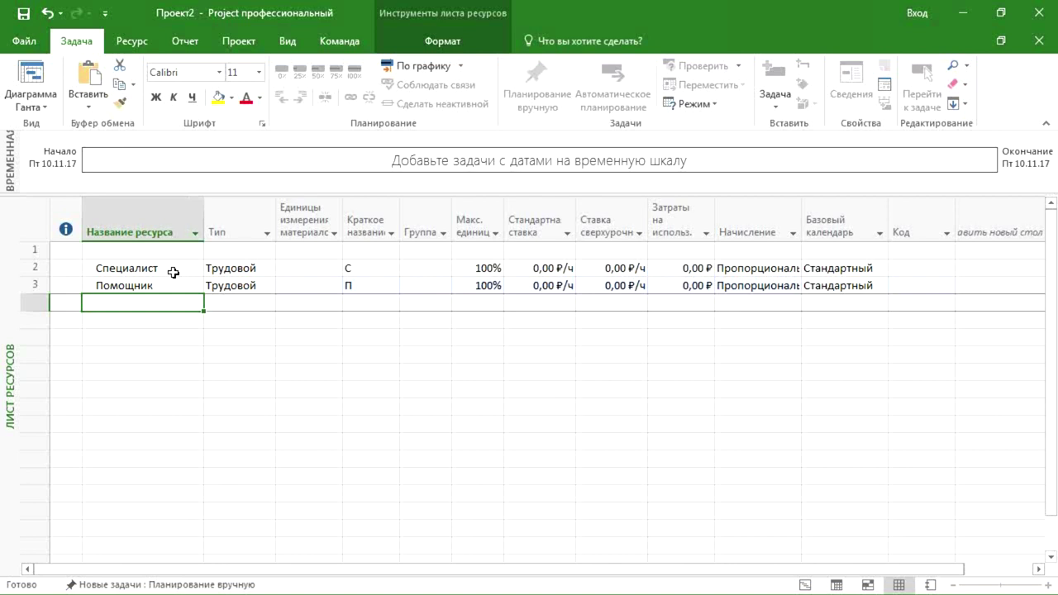
Set the maximum units to 50% for Специалист and 200% for Помощник
click(479, 268)
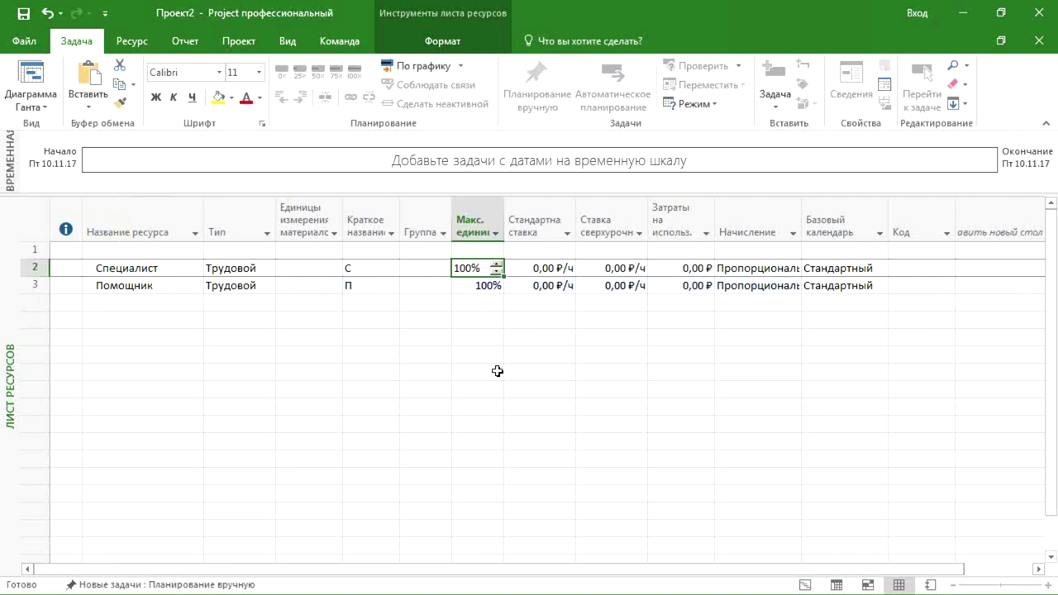
text(50)
key(Return)
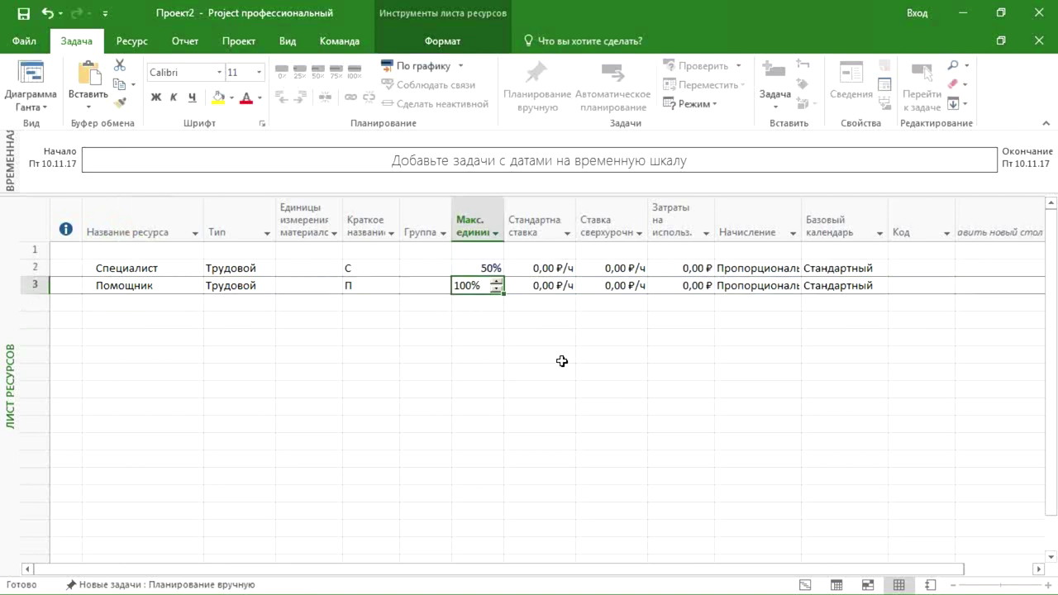
click(143, 289)
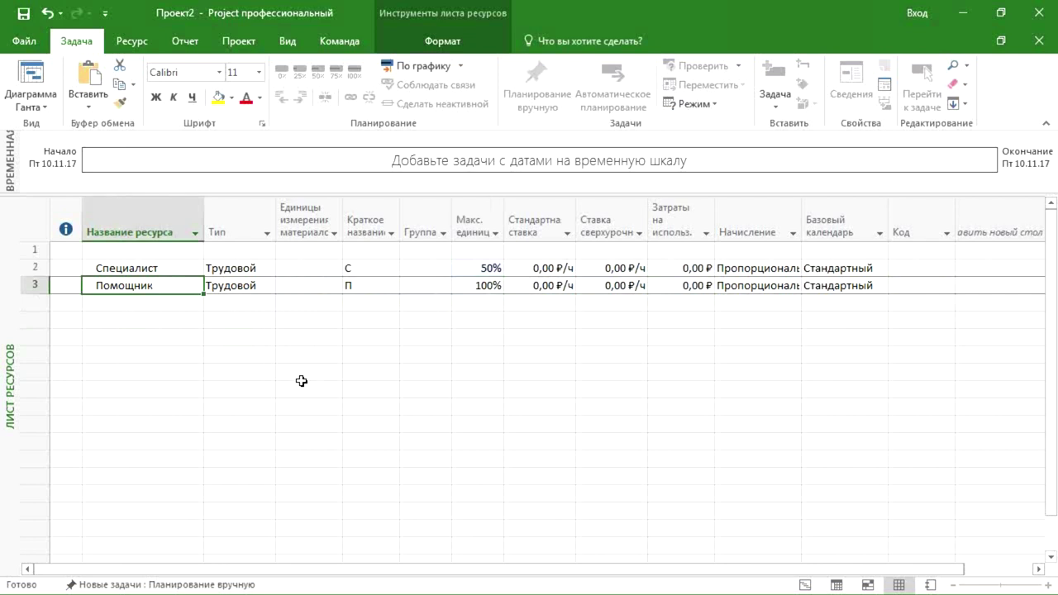
click(473, 280)
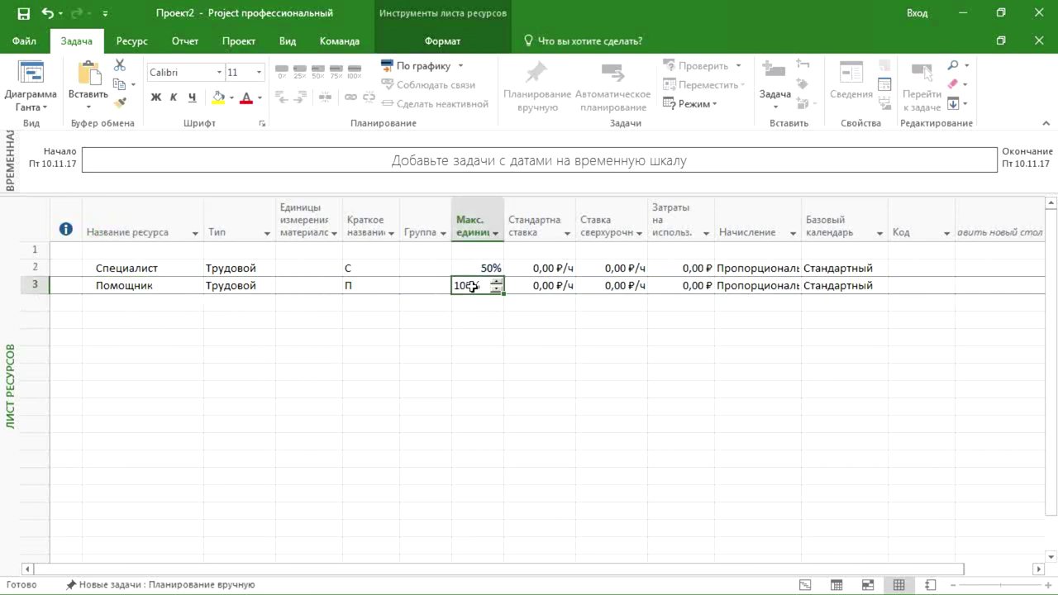
text(200)
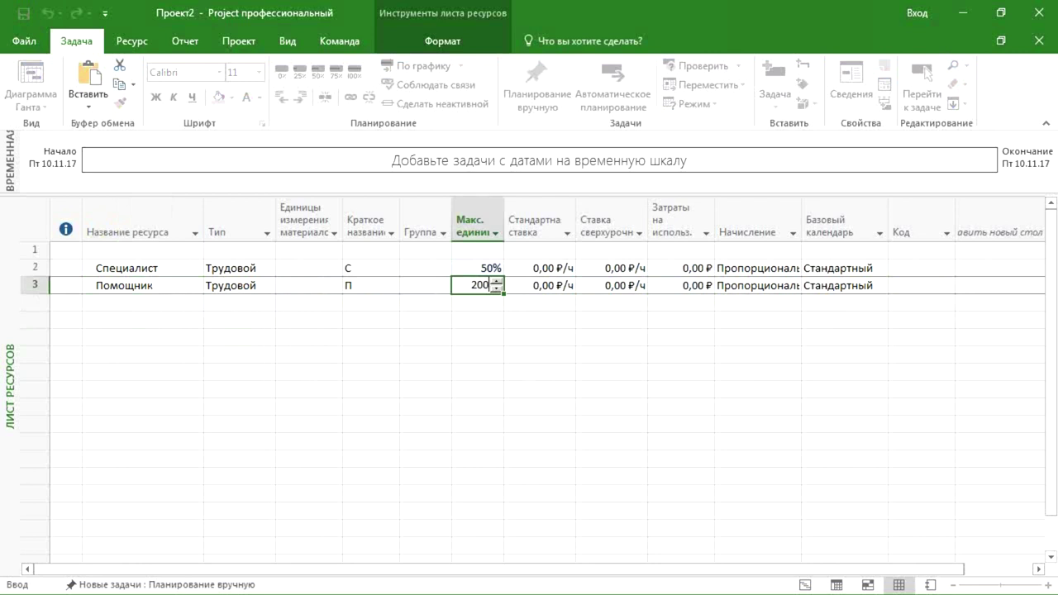
key(Return)
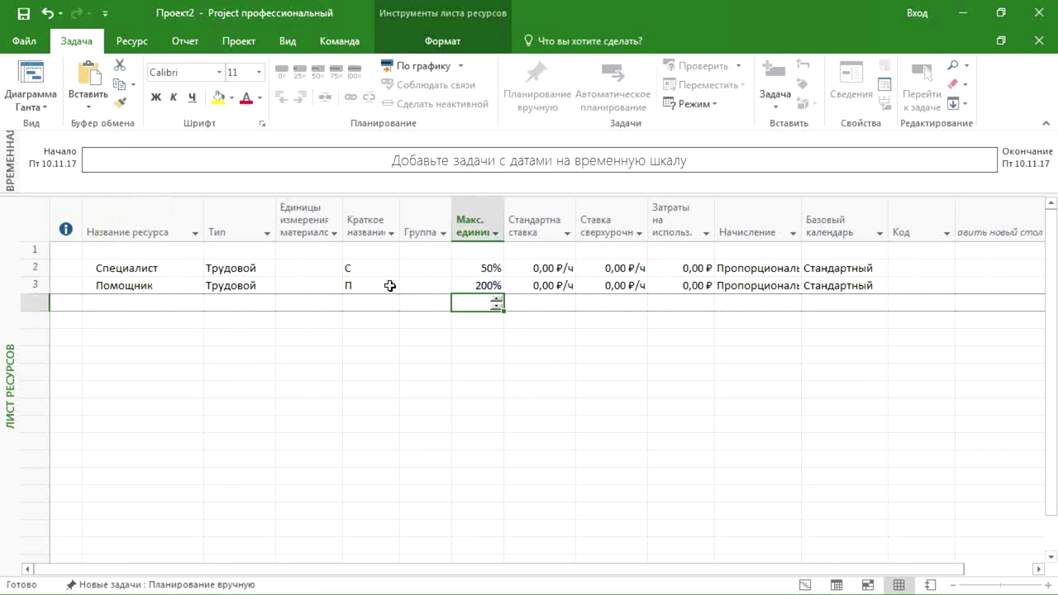
Set the standard rate to 2 ₽/ч for Специалист and 1 ₽/ч for Помощник
click(554, 270)
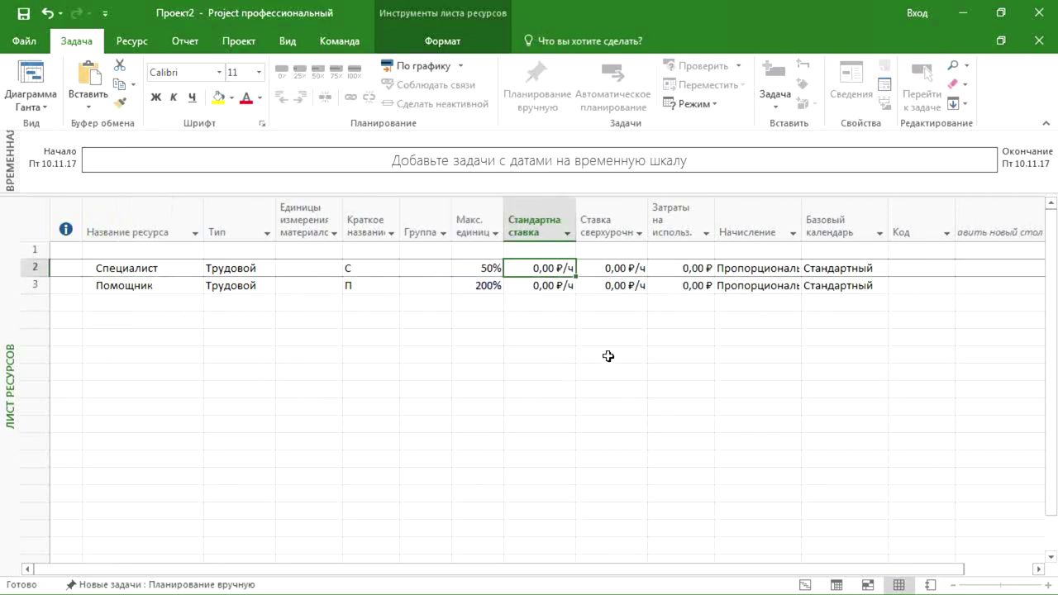
text(2)
key(Return)
text(1)
key(Return)
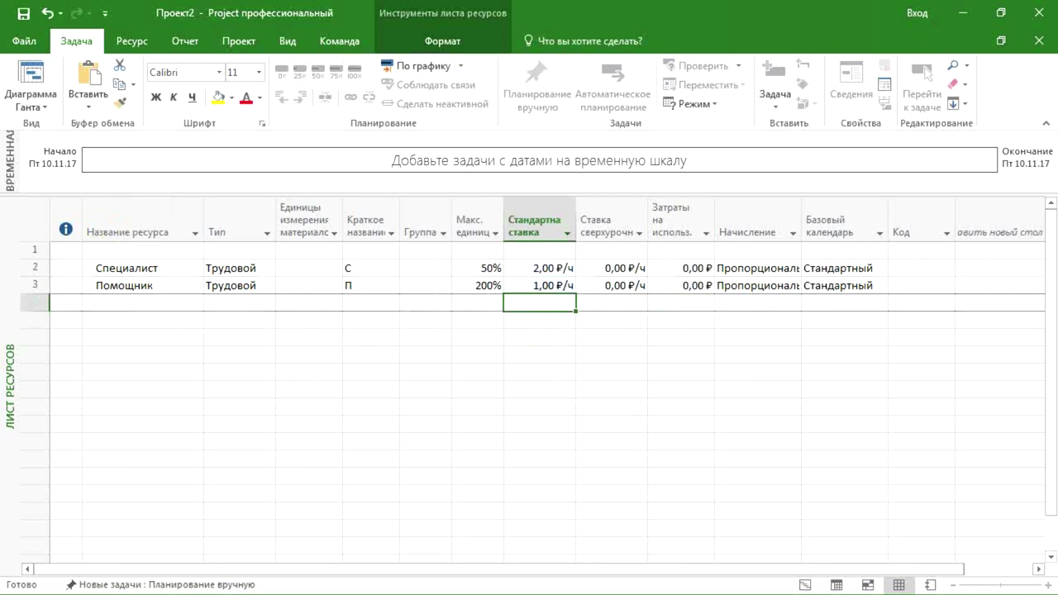
click(175, 271)
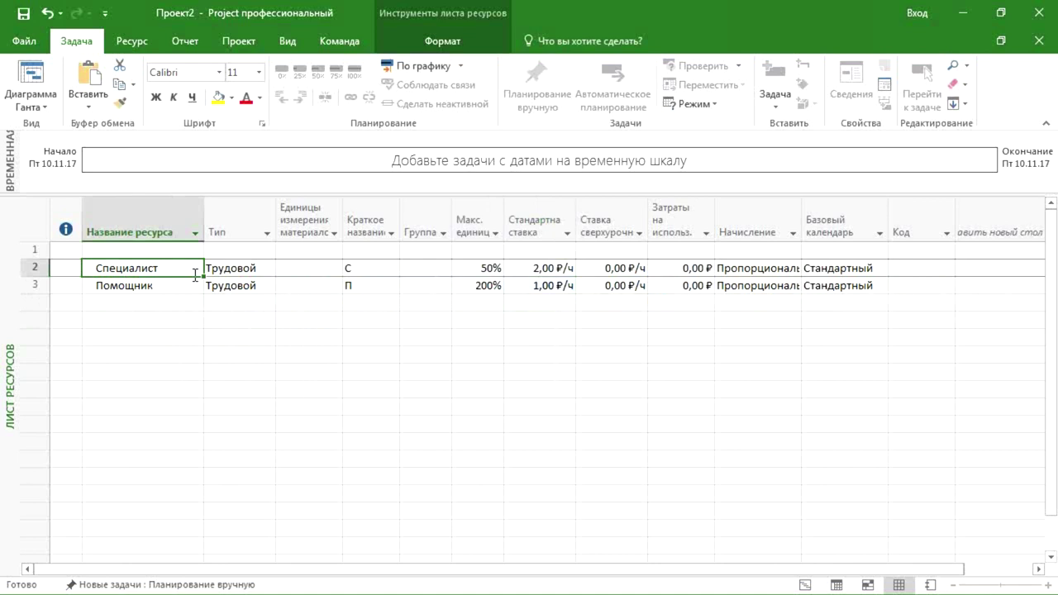
Switch to the Gantt chart view and set new tasks to automatic scheduling
right_click(6, 289)
click(25, 307)
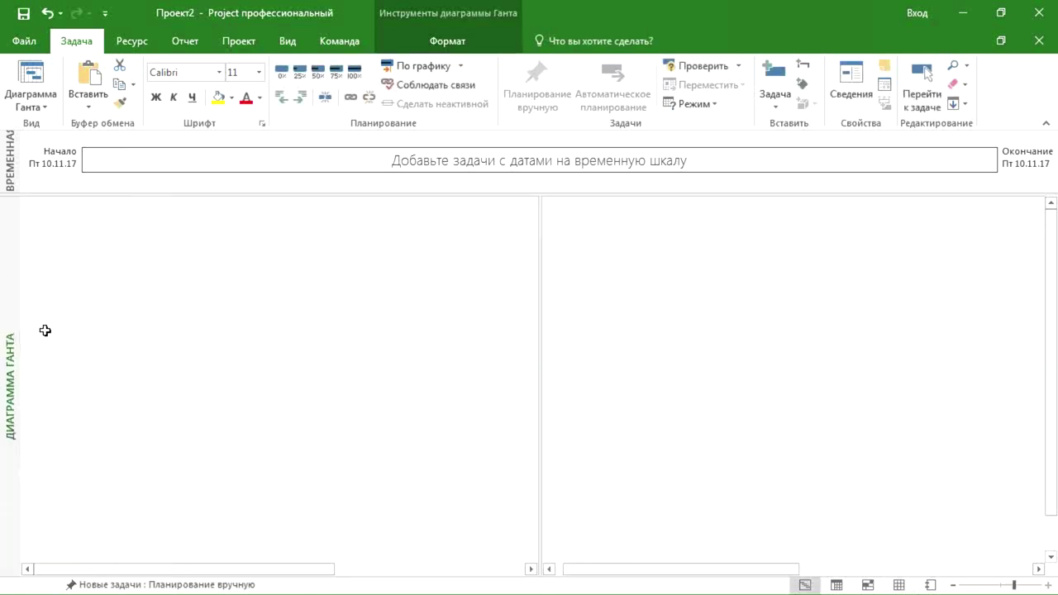
click(162, 584)
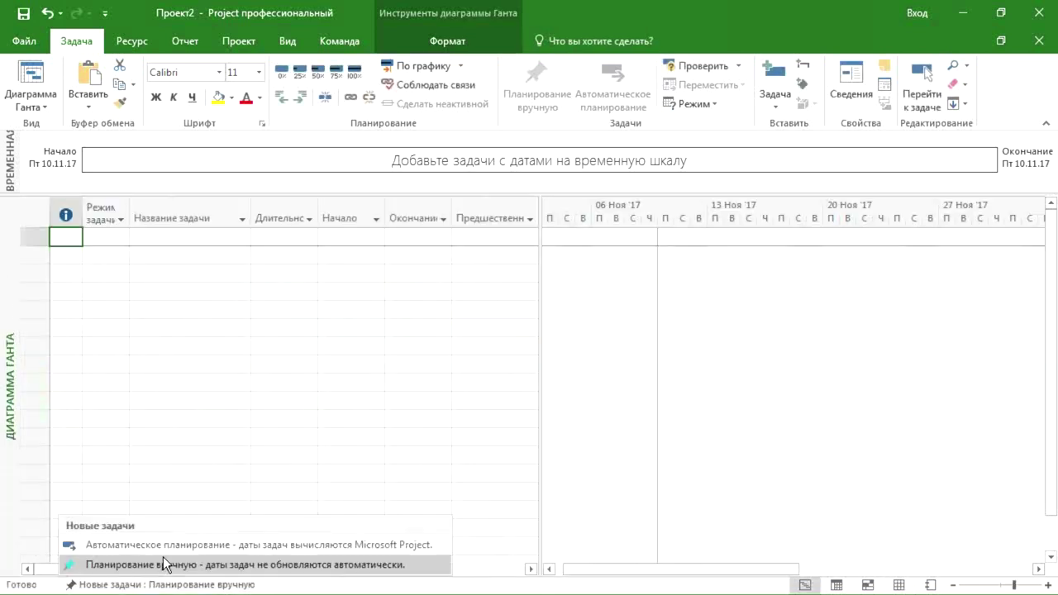
click(165, 545)
Add a task named Задача in row 2 of the Gantt table
click(146, 257)
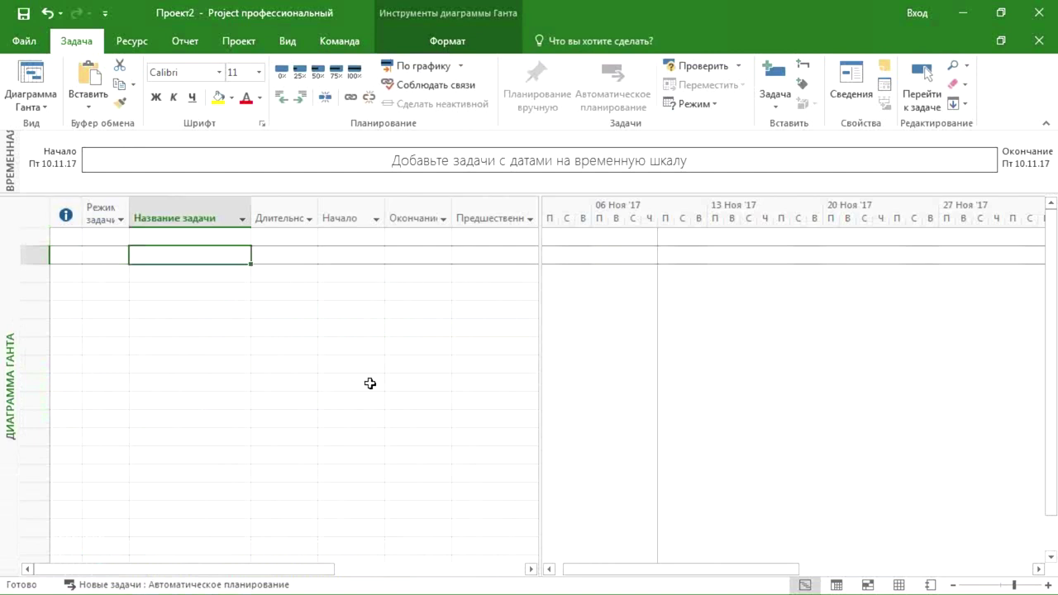
text(Задача)
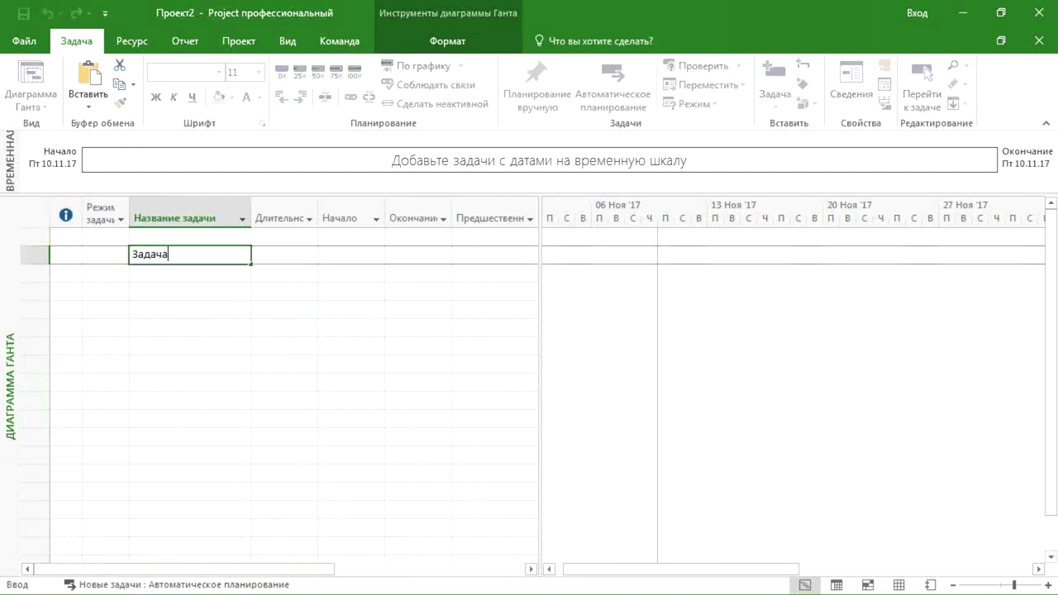
key(Return)
key(Up)
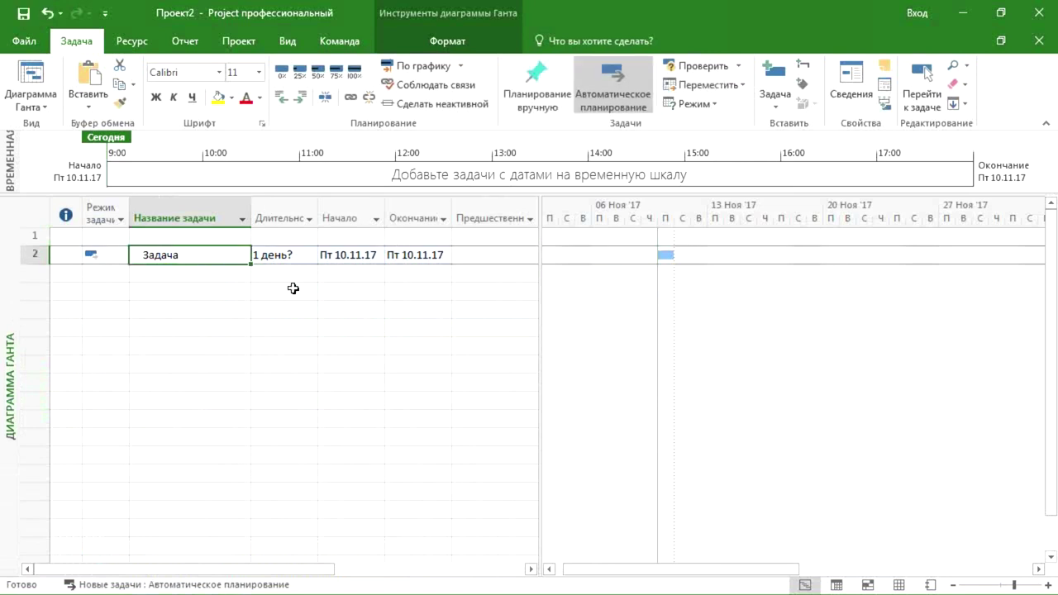
Switch to the task usage view (Использование задач) and select the task Задача
right_click(10, 287)
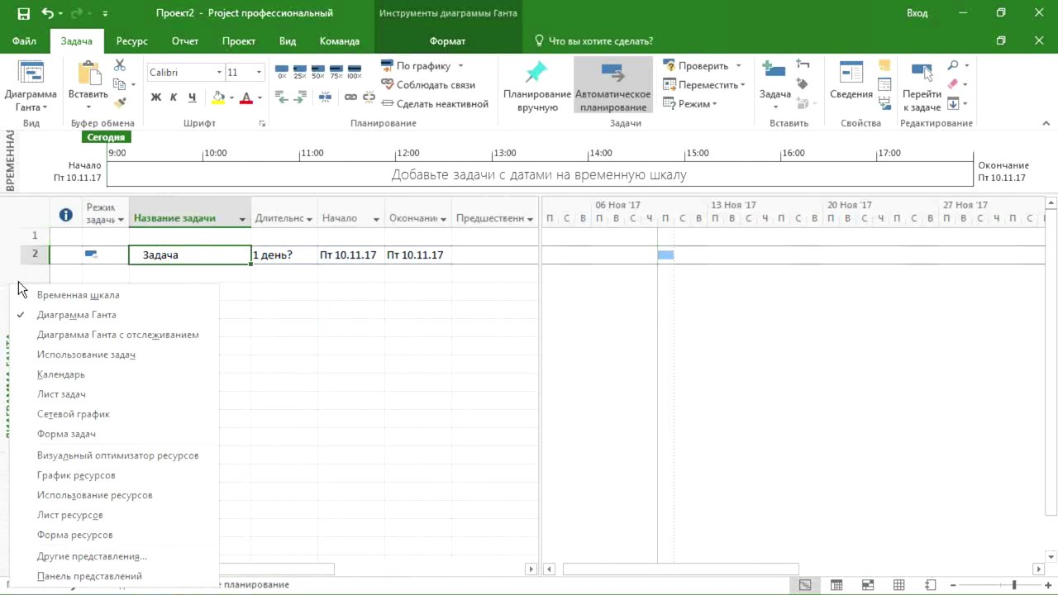
click(148, 353)
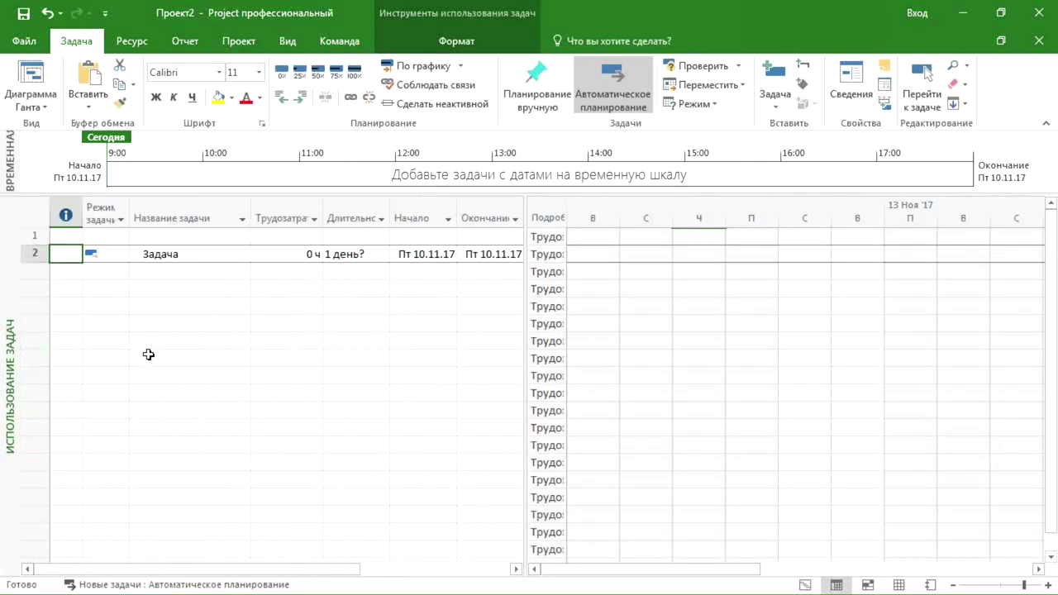
click(191, 261)
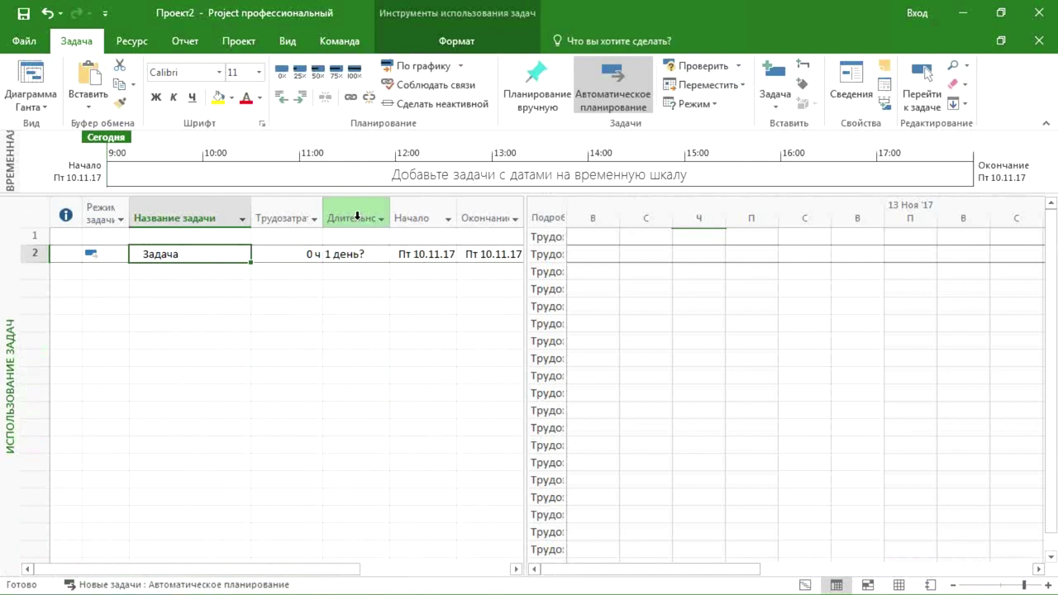
drag(358, 216, 309, 212)
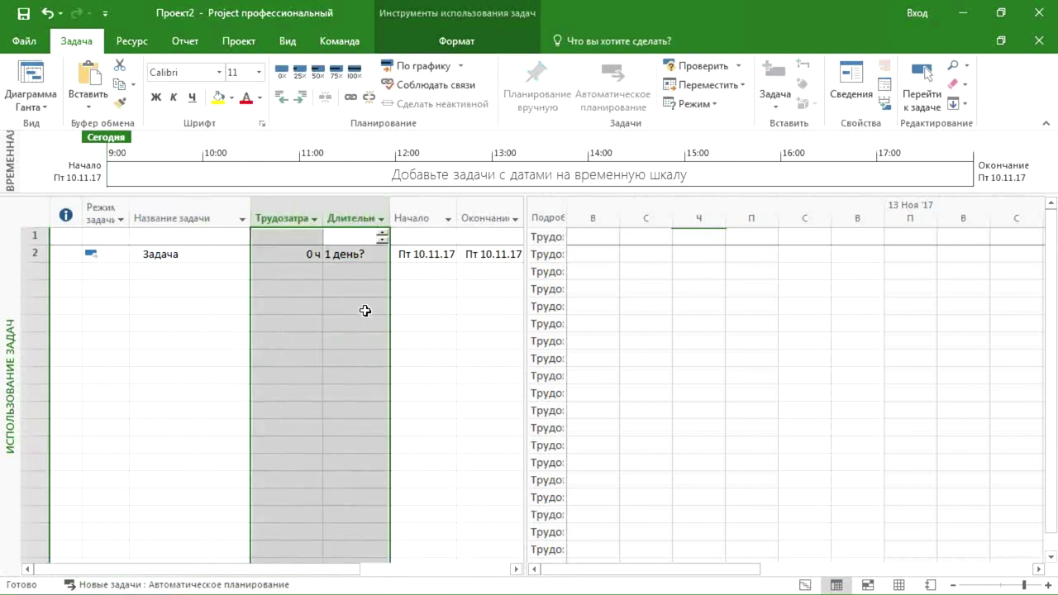
click(360, 254)
click(309, 253)
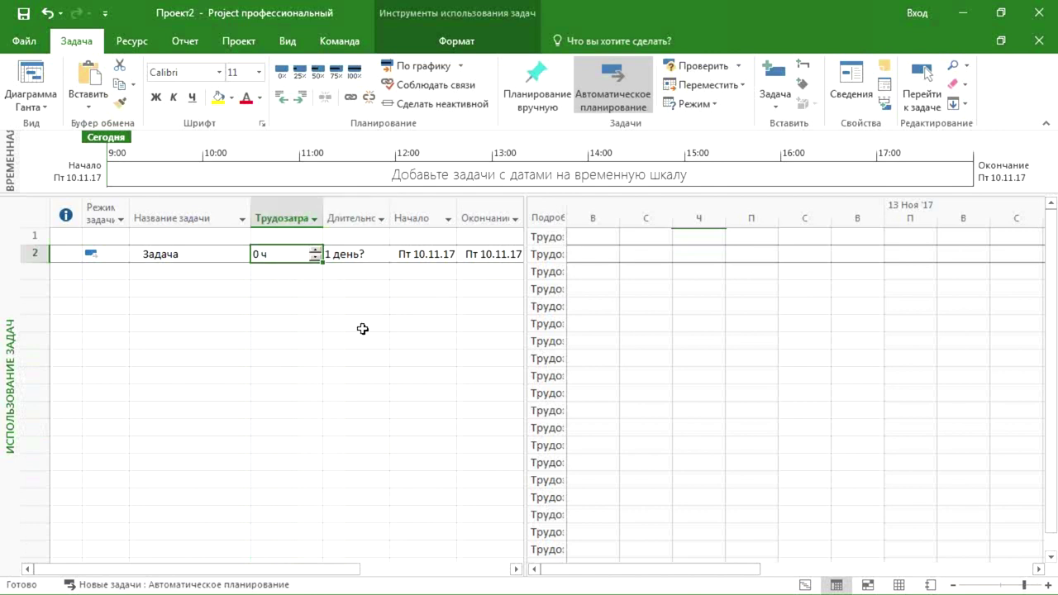
Insert the assignment units column (Единицы назначения) before the work column (Трудозатраты) in the task usage table
click(292, 217)
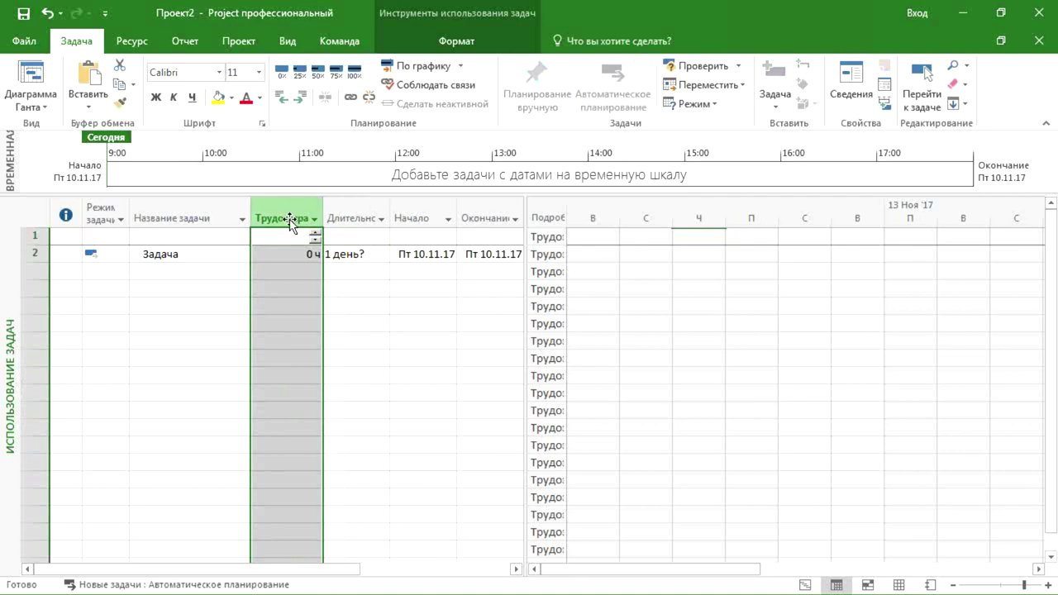
right_click(290, 221)
click(316, 333)
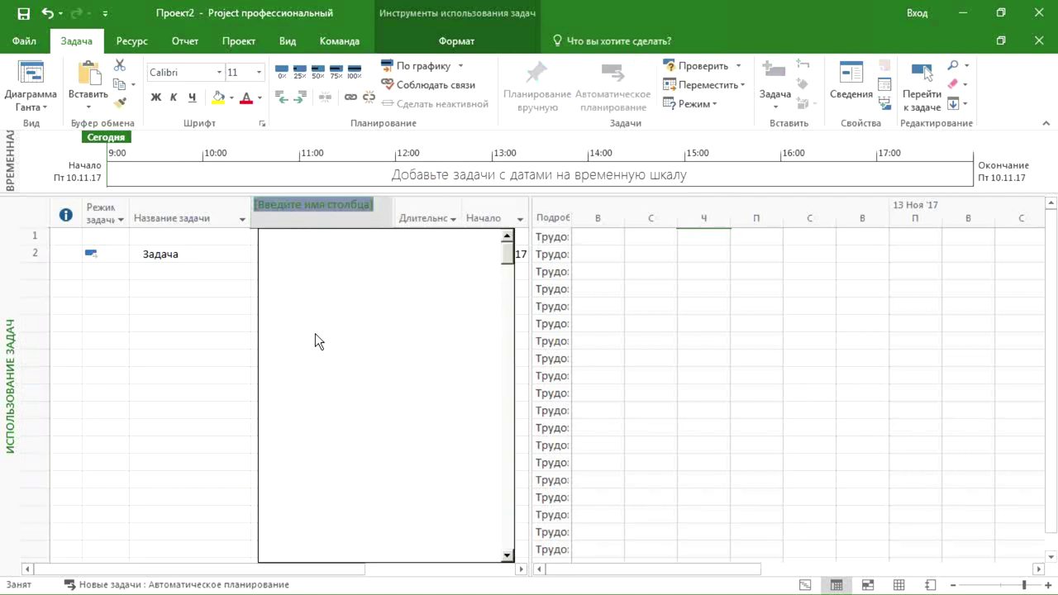
text(Ед)
key(Return)
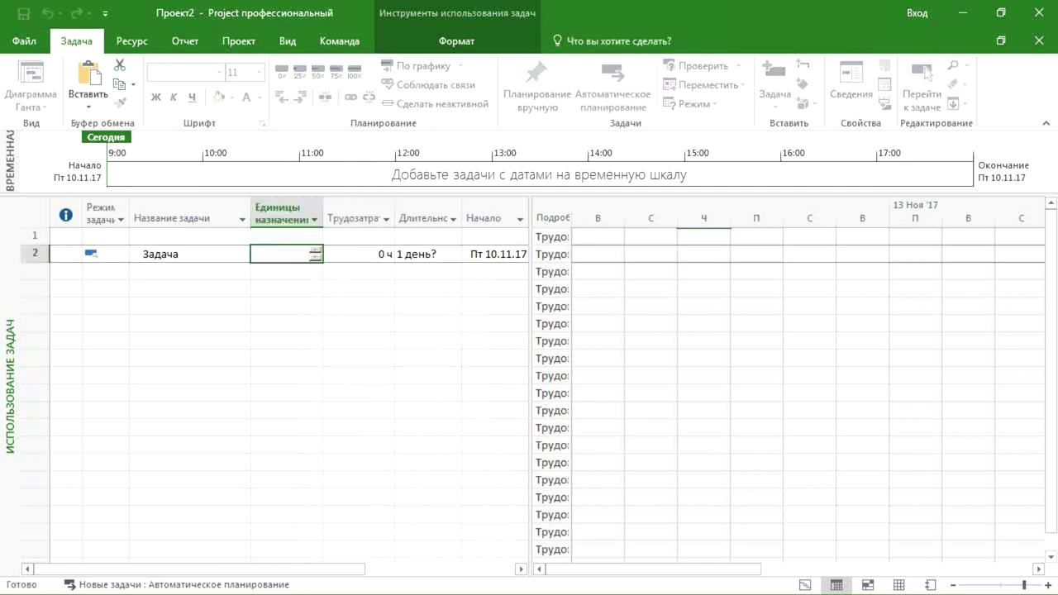
Assign the resource Специалист to the task Задача in the task usage view
click(188, 254)
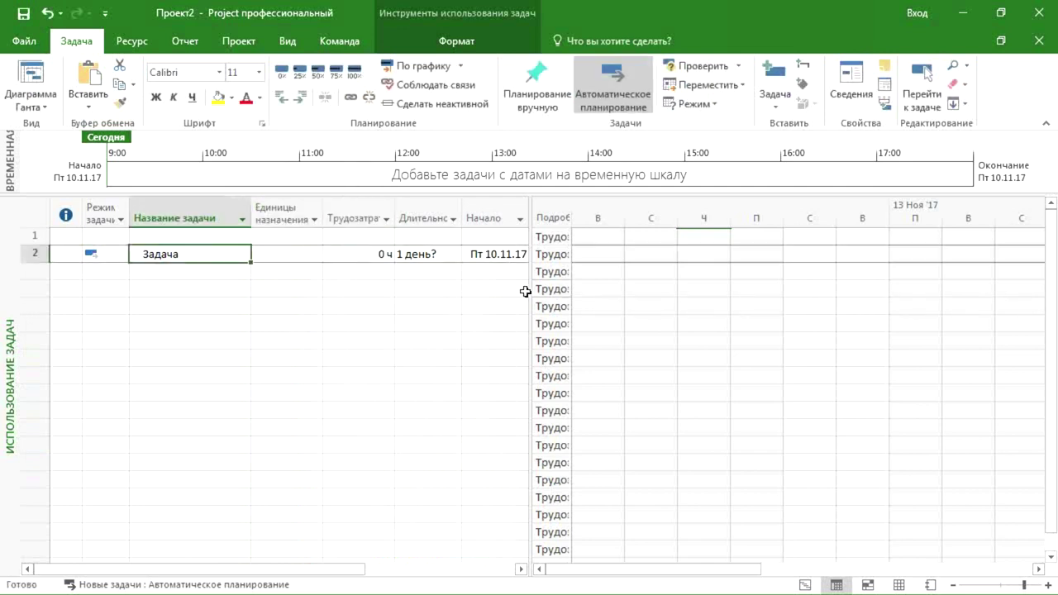
drag(529, 291, 582, 291)
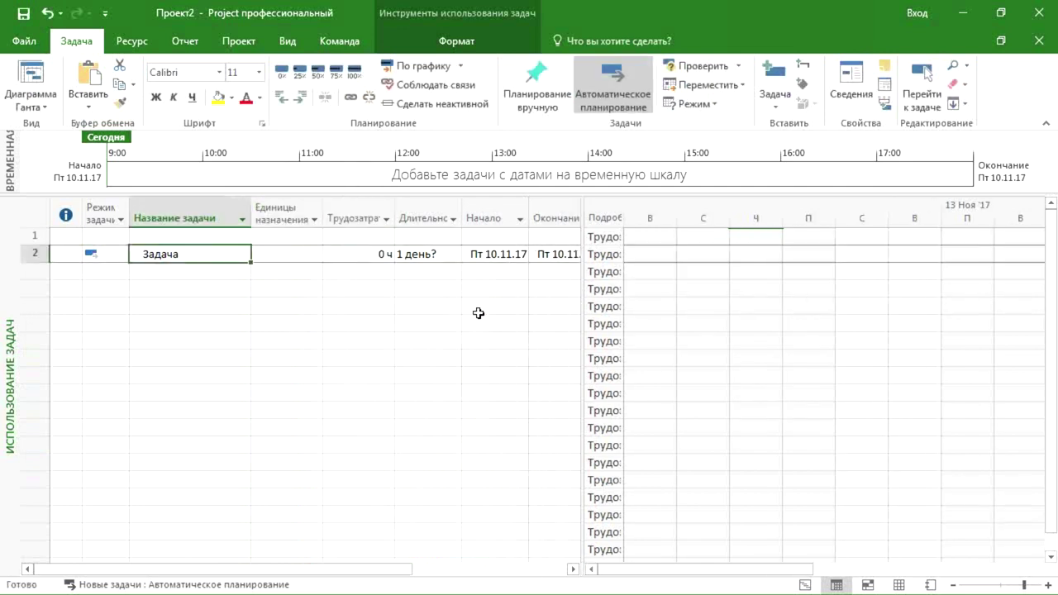
click(139, 44)
click(151, 83)
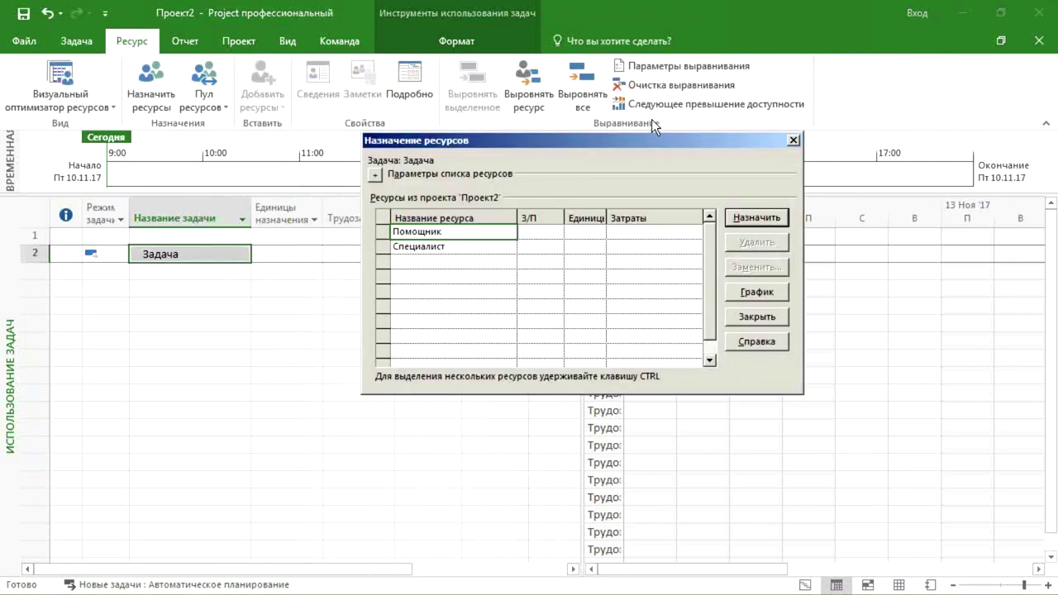
drag(650, 148, 652, 251)
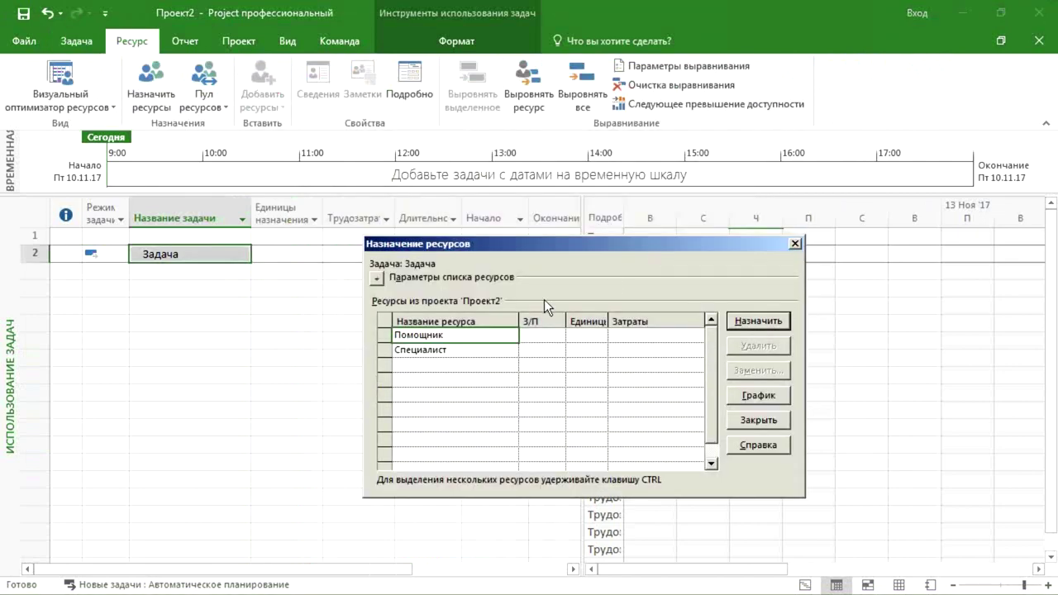
click(463, 351)
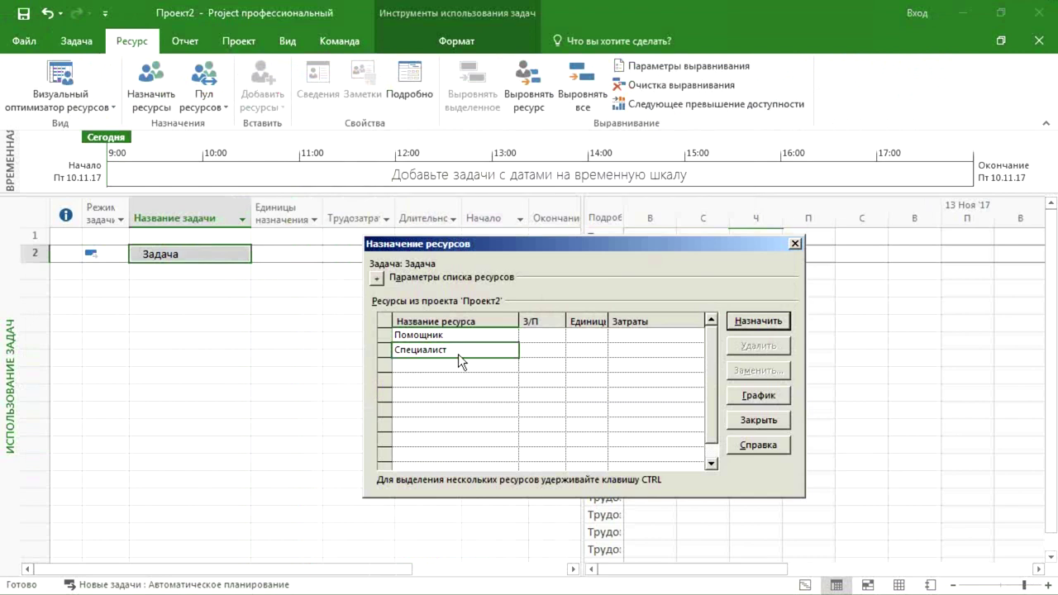
click(758, 321)
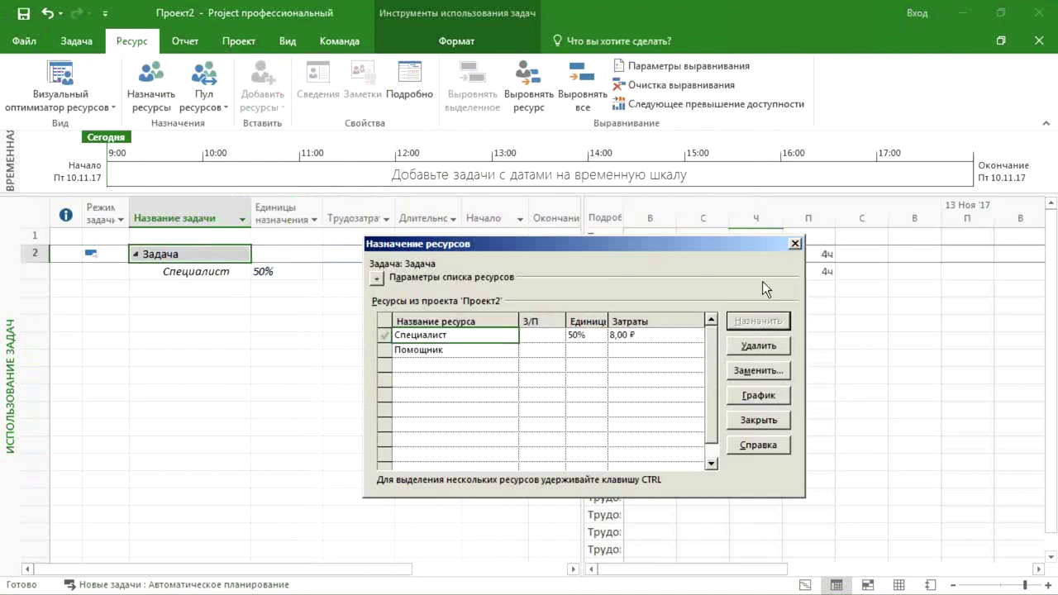
Set the work (Трудозатраты) of the Специалист assignment to 40 hours
drag(763, 239, 762, 343)
click(263, 272)
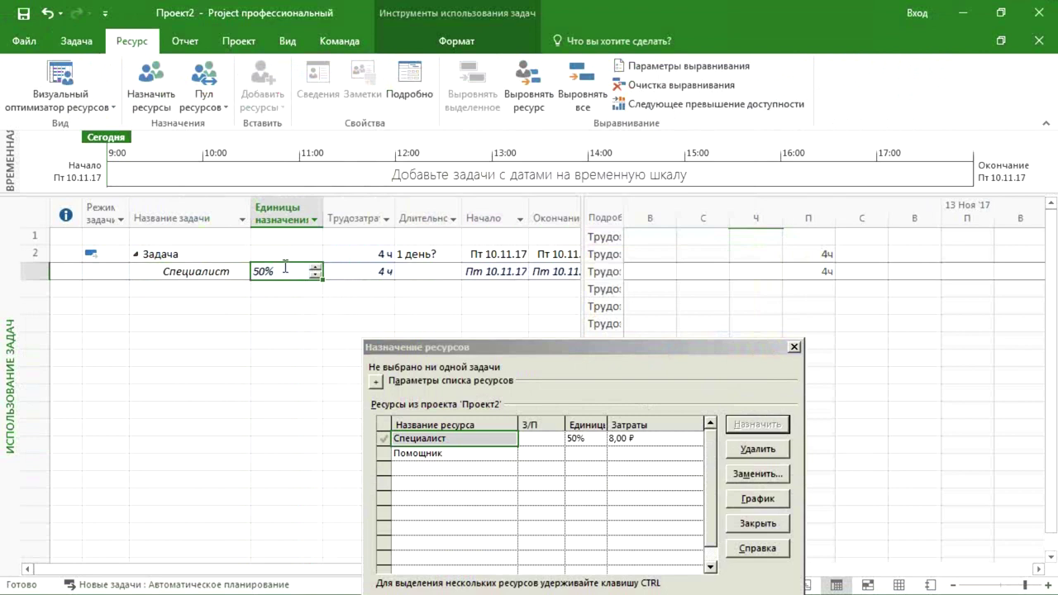
click(385, 271)
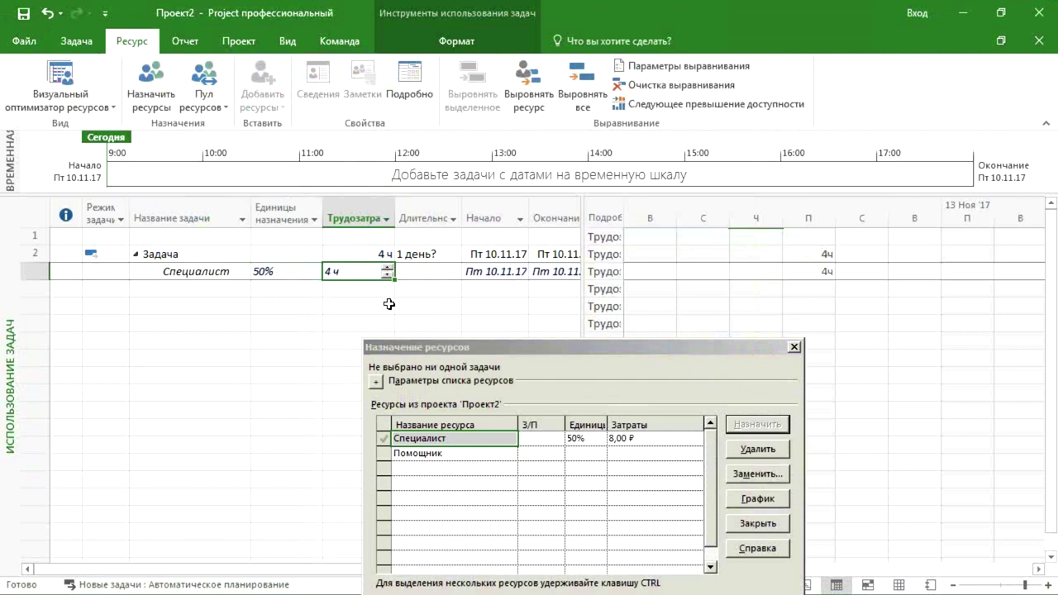
click(428, 255)
click(379, 271)
text(40)
key(Return)
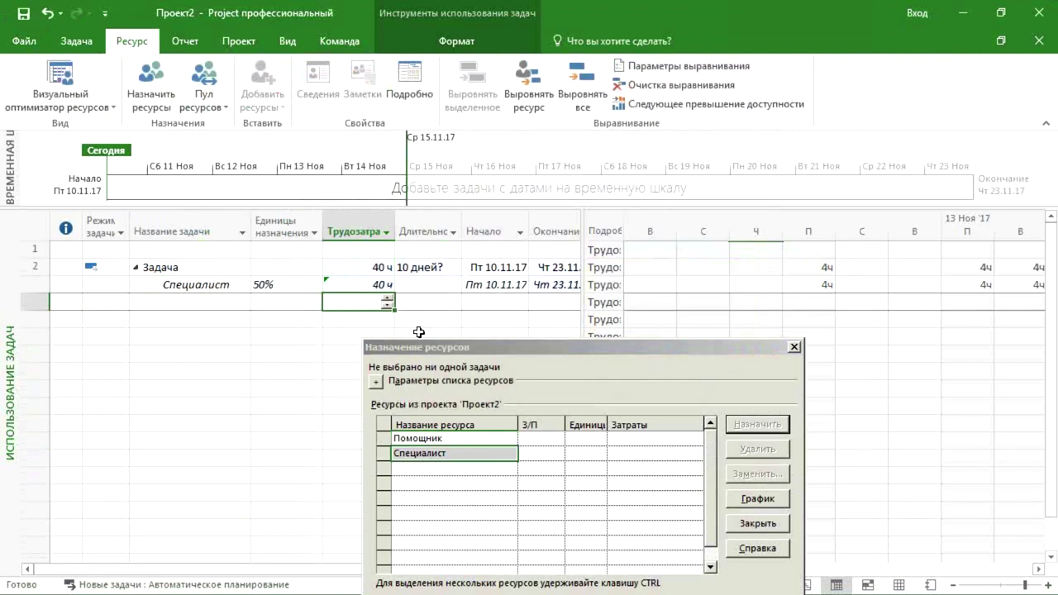
key(Up)
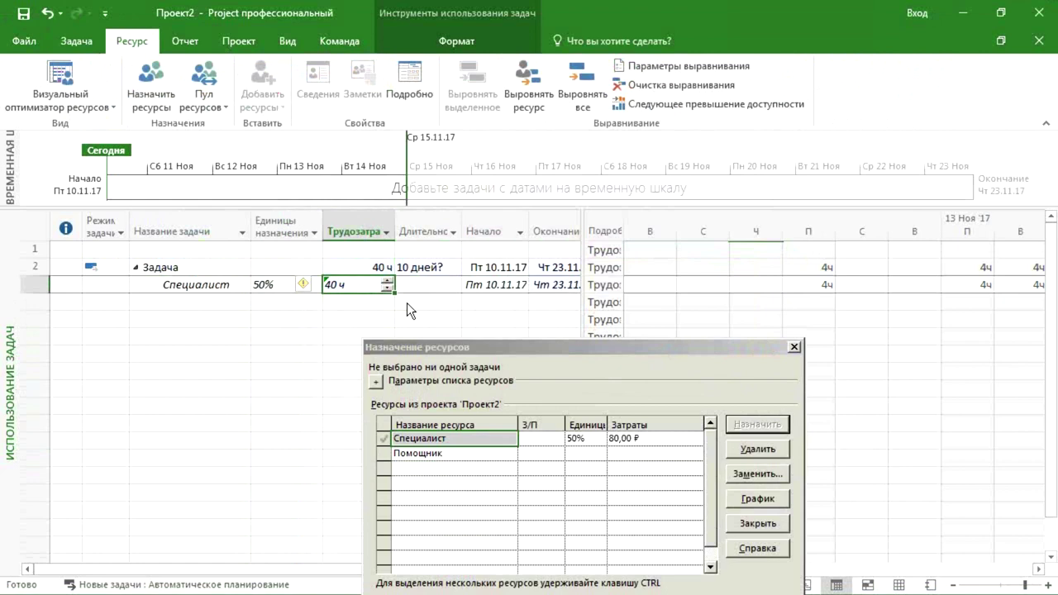
click(281, 282)
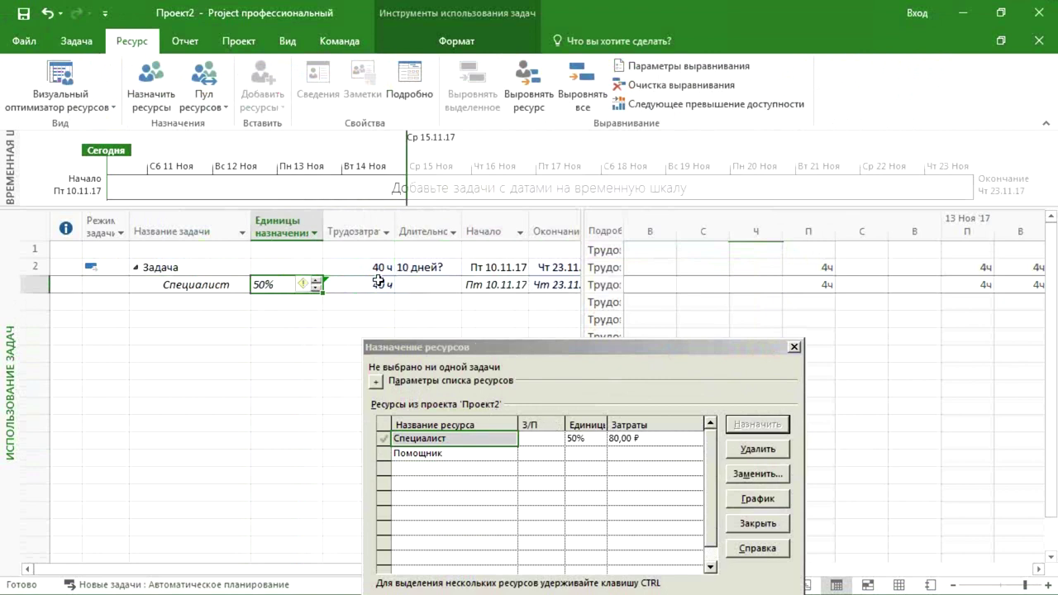
key(Right)
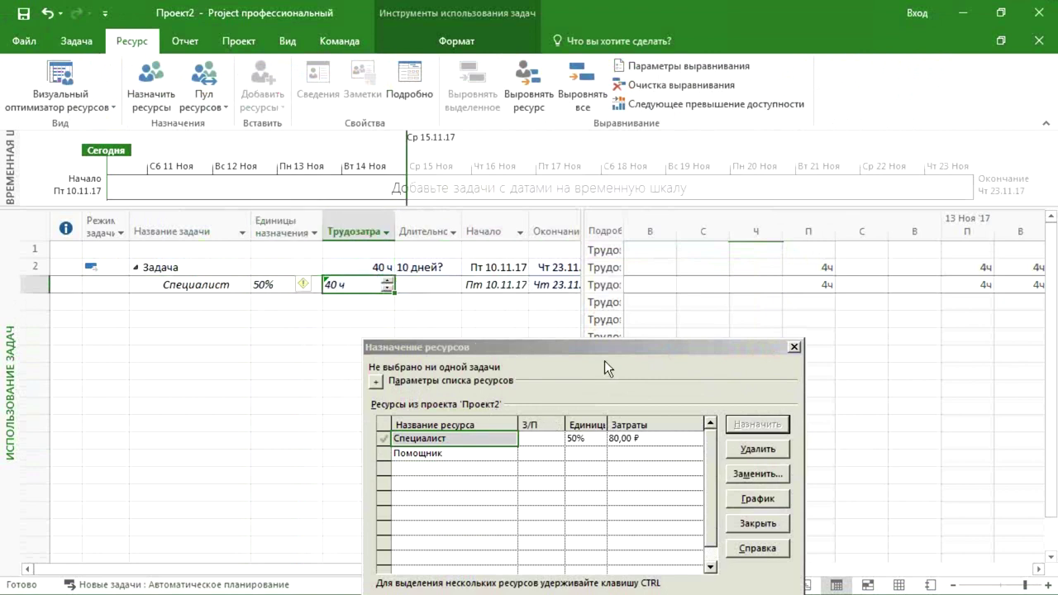
click(427, 269)
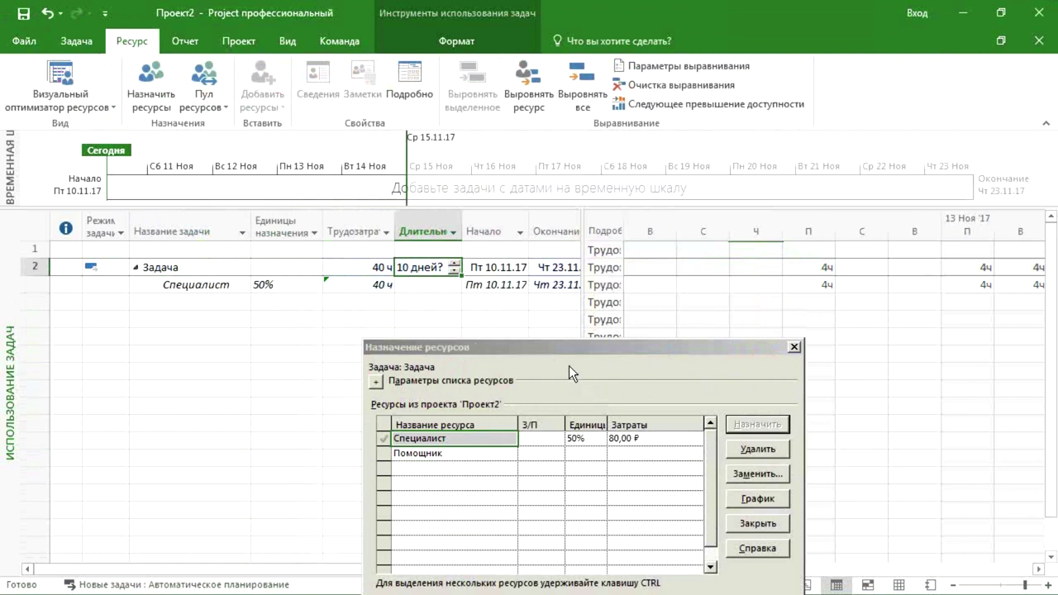
Assign the resource Помощник to the task Задача and close the resource assignment dialog
click(232, 269)
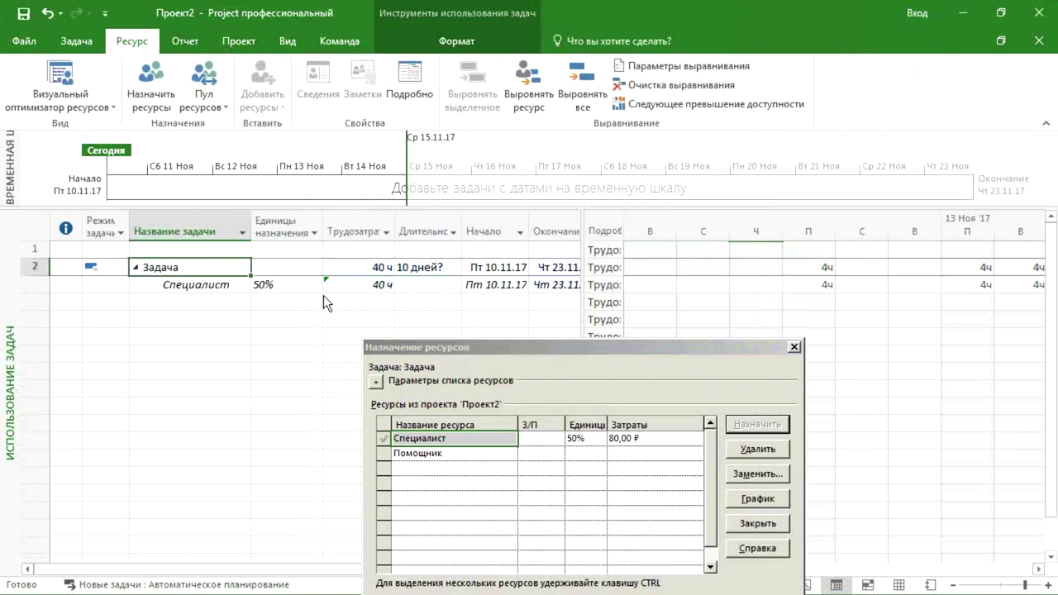
click(456, 453)
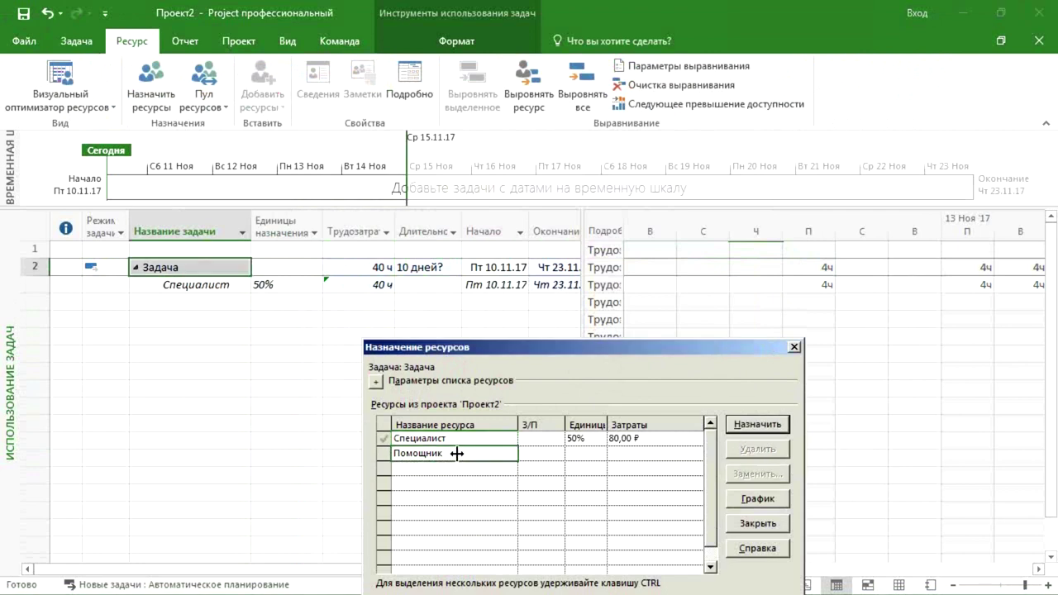
click(382, 267)
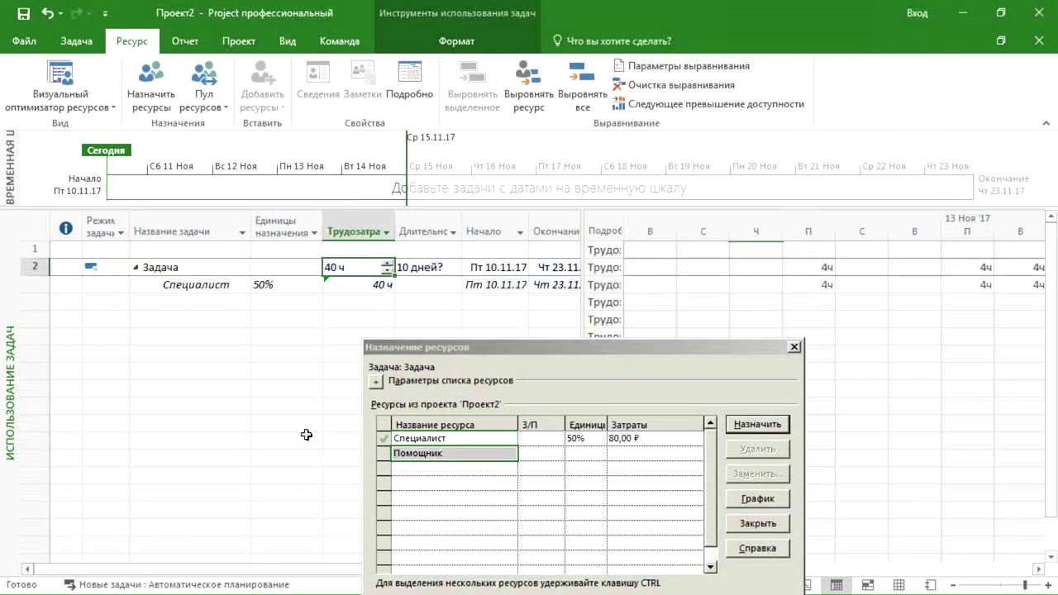
click(177, 268)
click(480, 458)
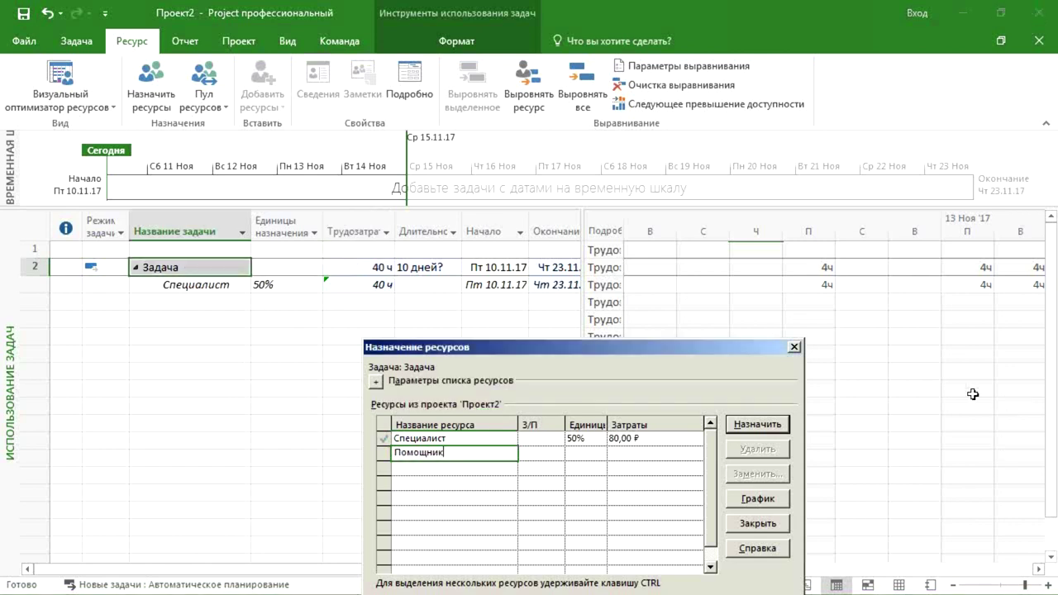
click(773, 428)
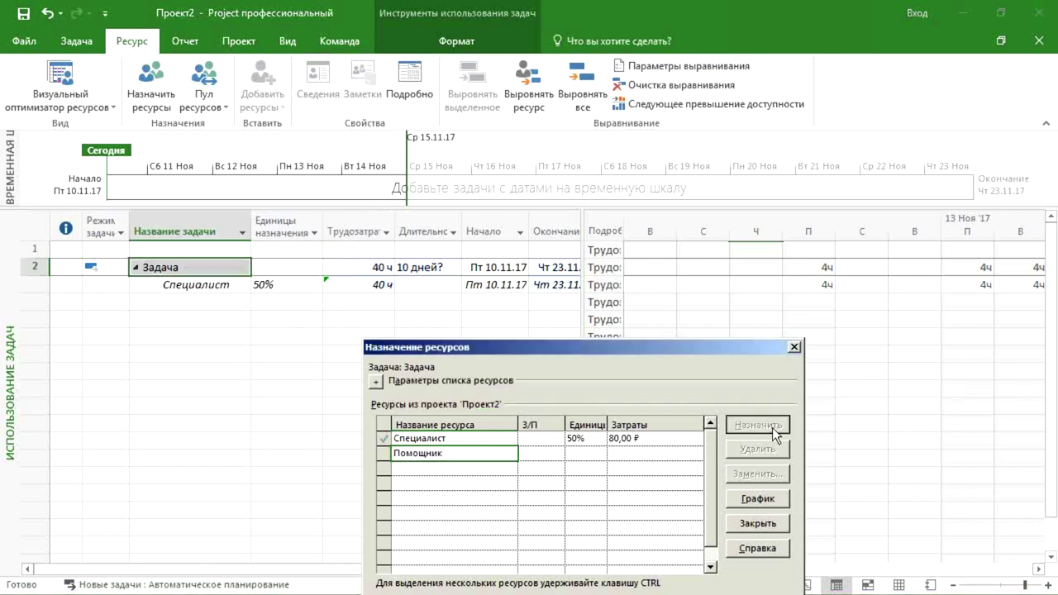
click(795, 348)
Examine the assignment units and work of the Помощник assignment and the duration of the task Задача
click(281, 303)
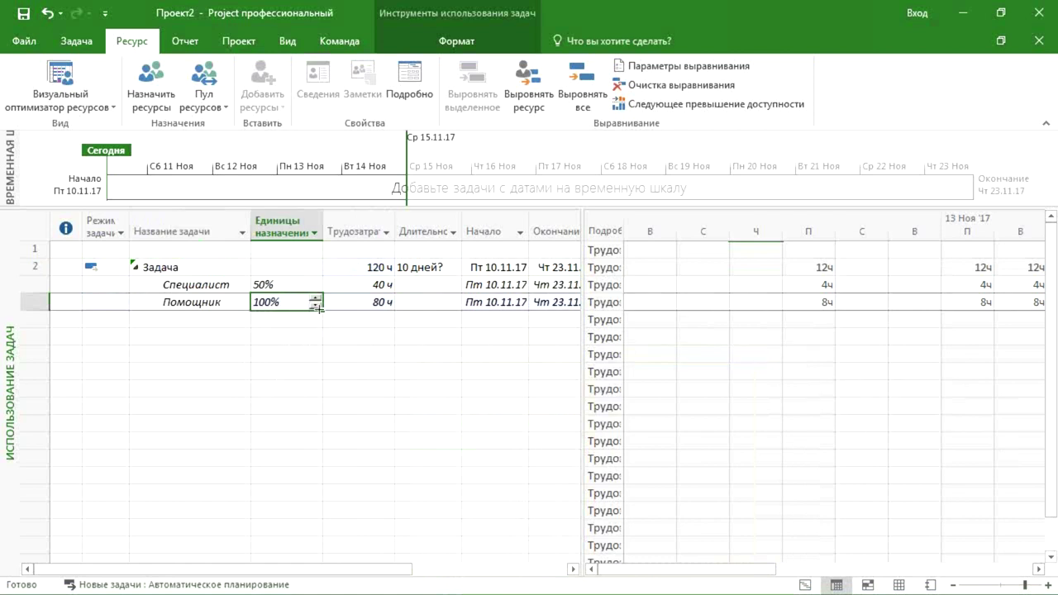
click(352, 303)
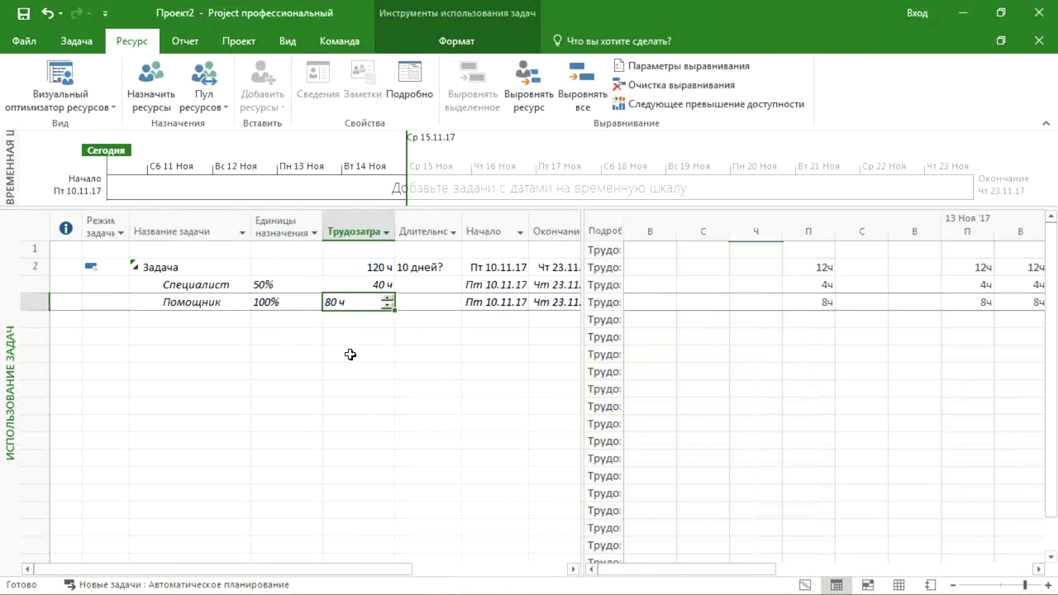
click(420, 265)
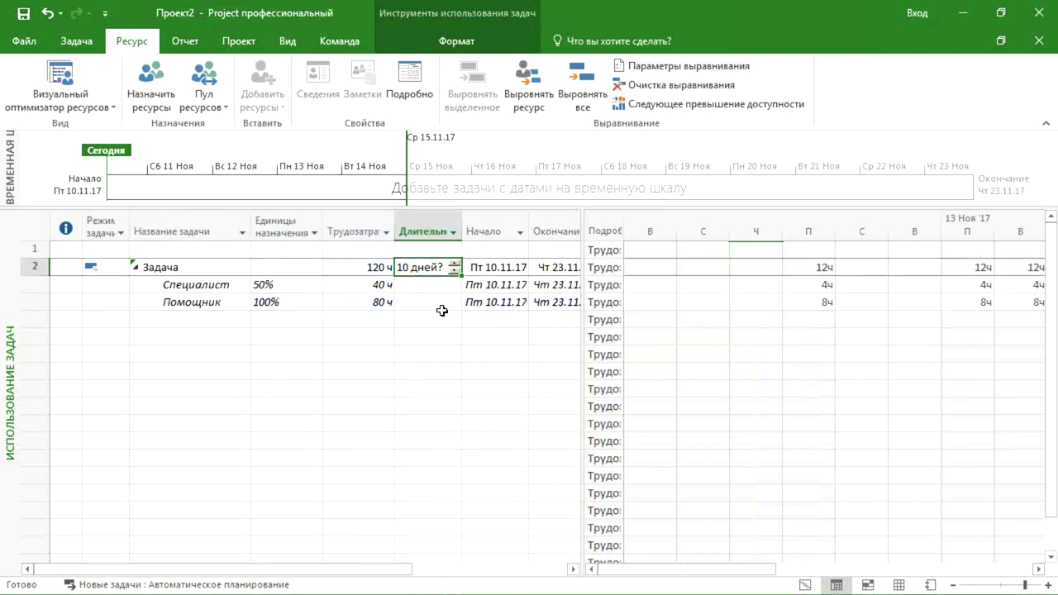
click(360, 305)
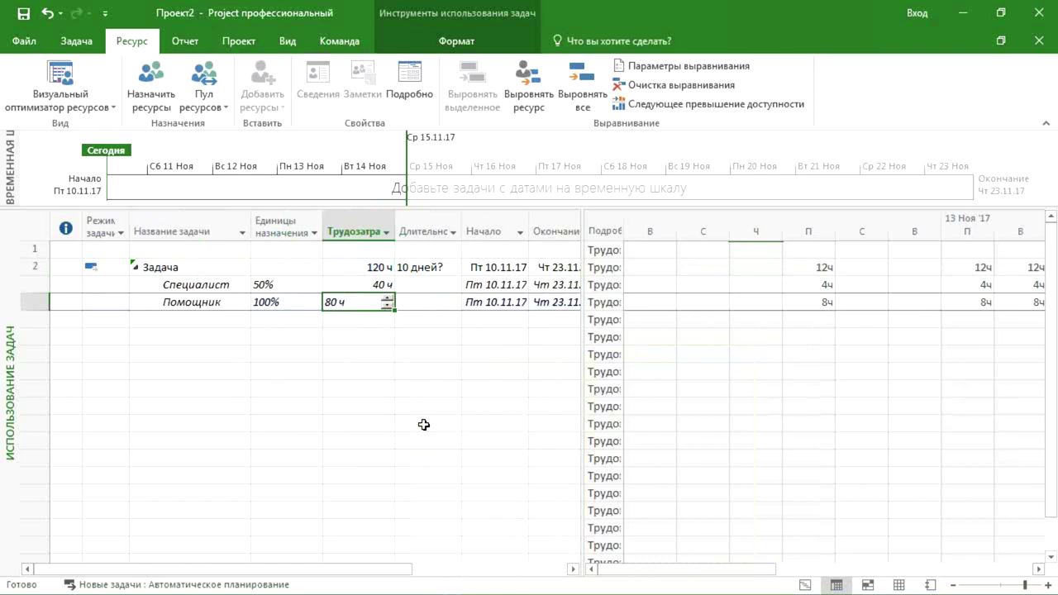
key(Escape)
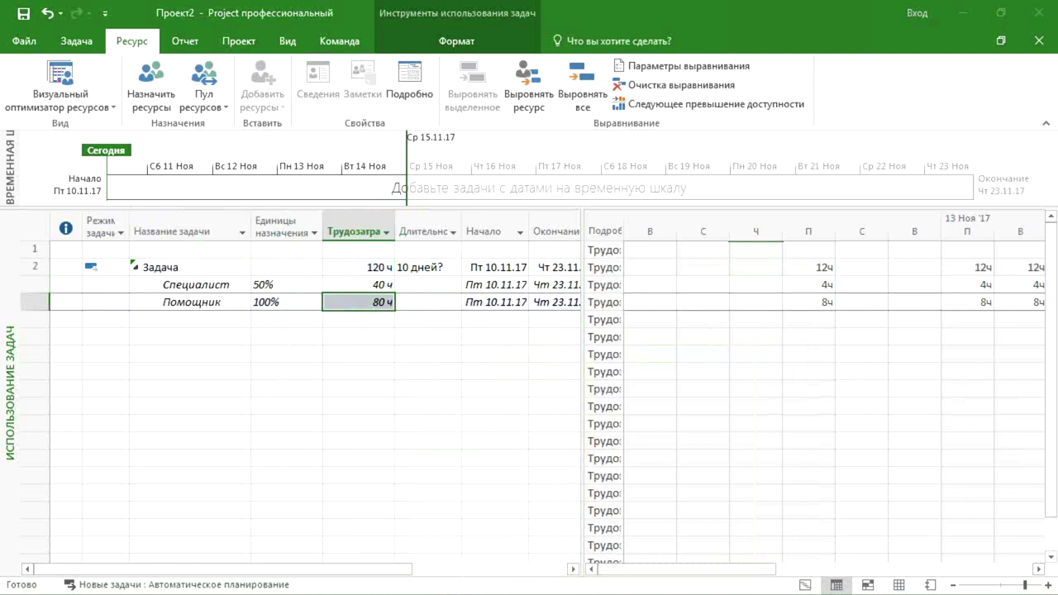
key(F2)
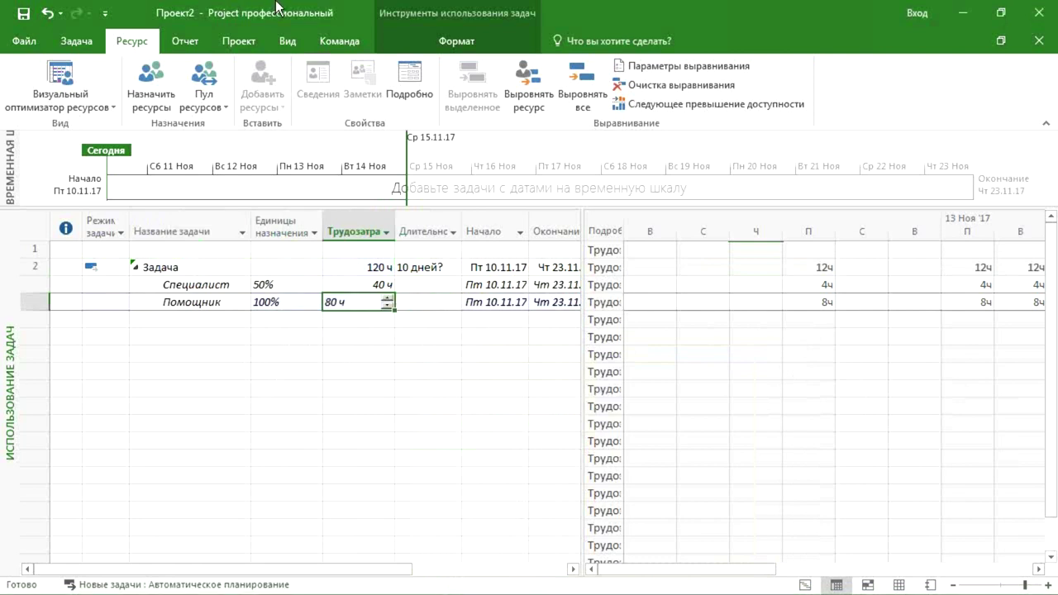
Narrow the assignment units, work and duration columns of the task usage table
drag(320, 217, 304, 218)
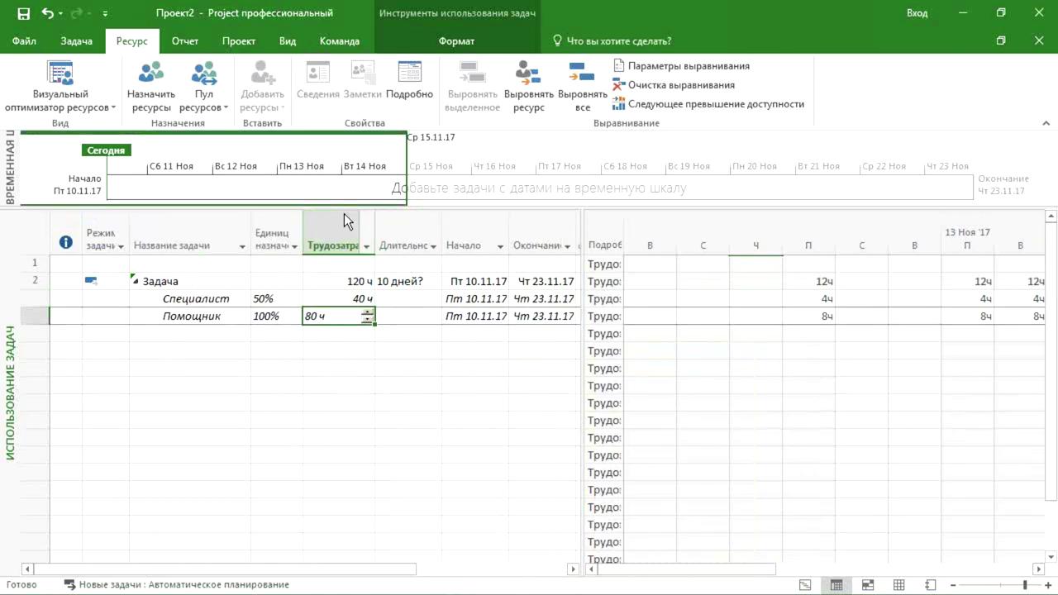
drag(374, 224, 364, 224)
drag(431, 231, 422, 231)
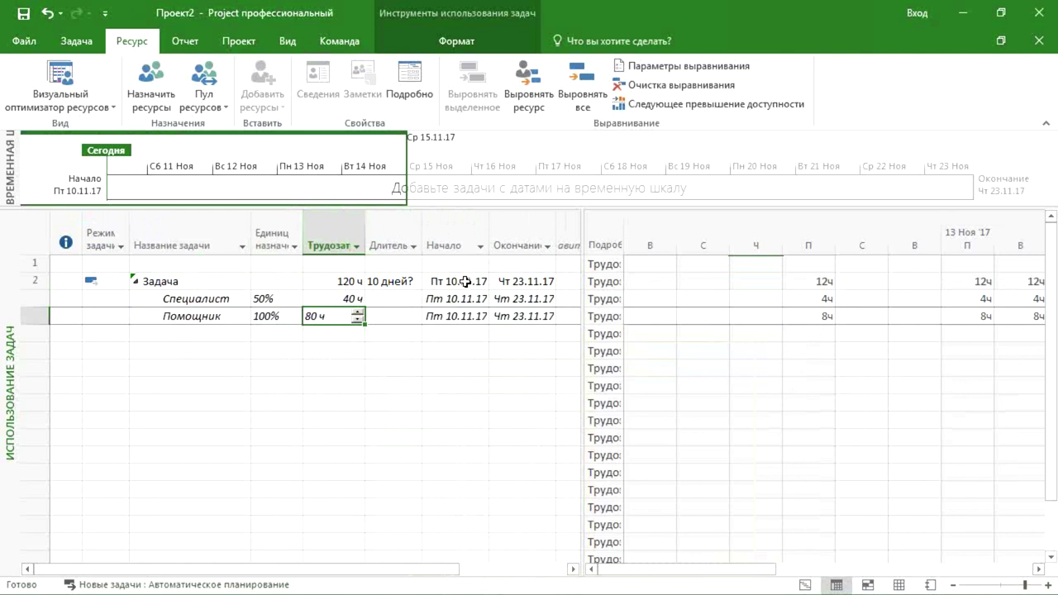
Enlarge the timephased grid beside the table and narrow its day columns so more days fit
click(273, 318)
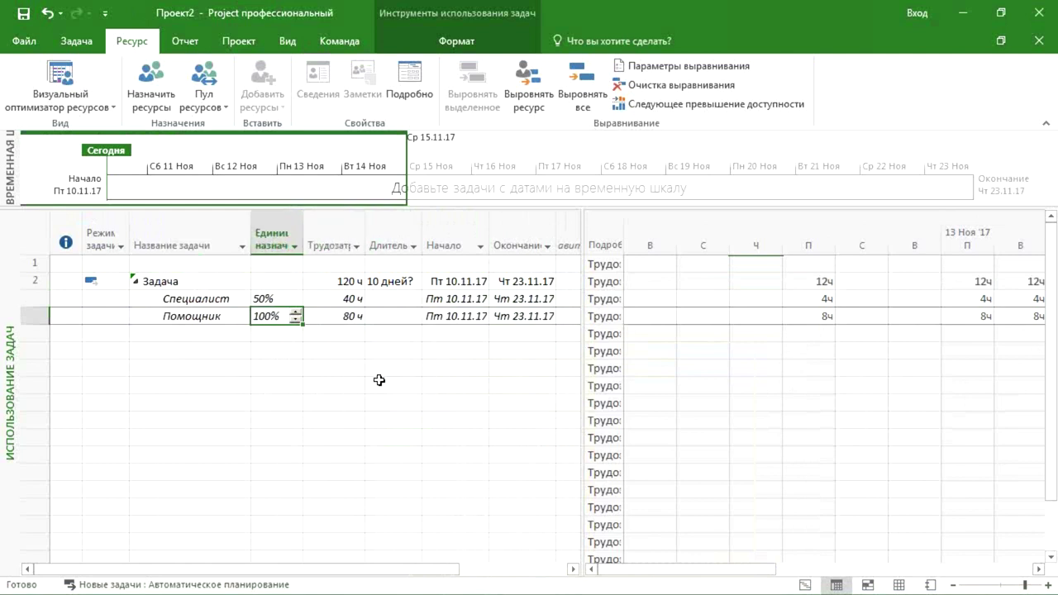
click(394, 281)
click(355, 316)
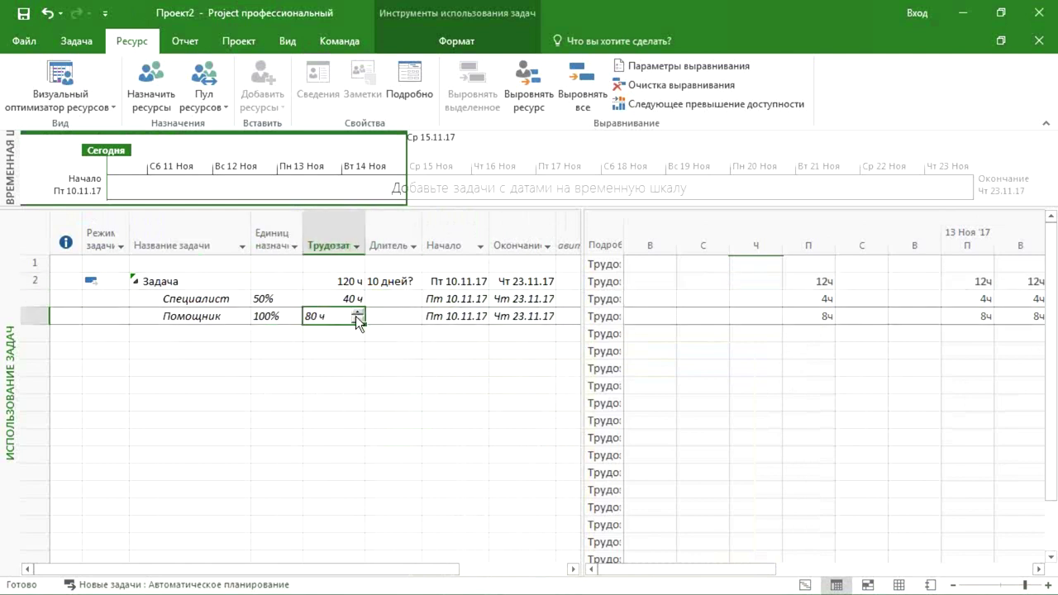
drag(579, 342, 482, 350)
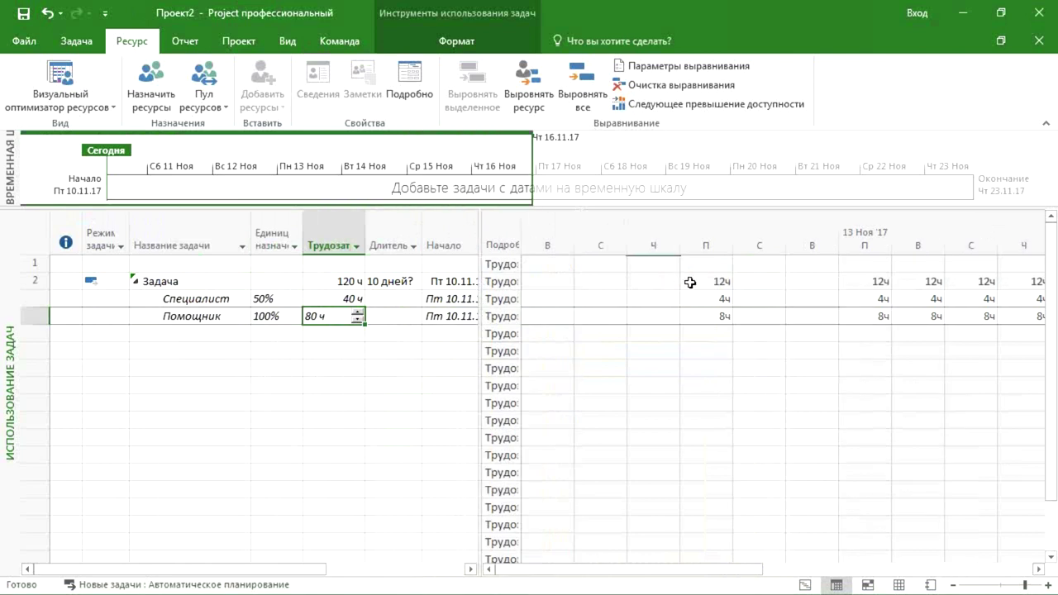
drag(736, 250, 714, 262)
Examine the daily work distribution of Специалист and Помощник against their assignment units and total work
drag(670, 300, 1027, 315)
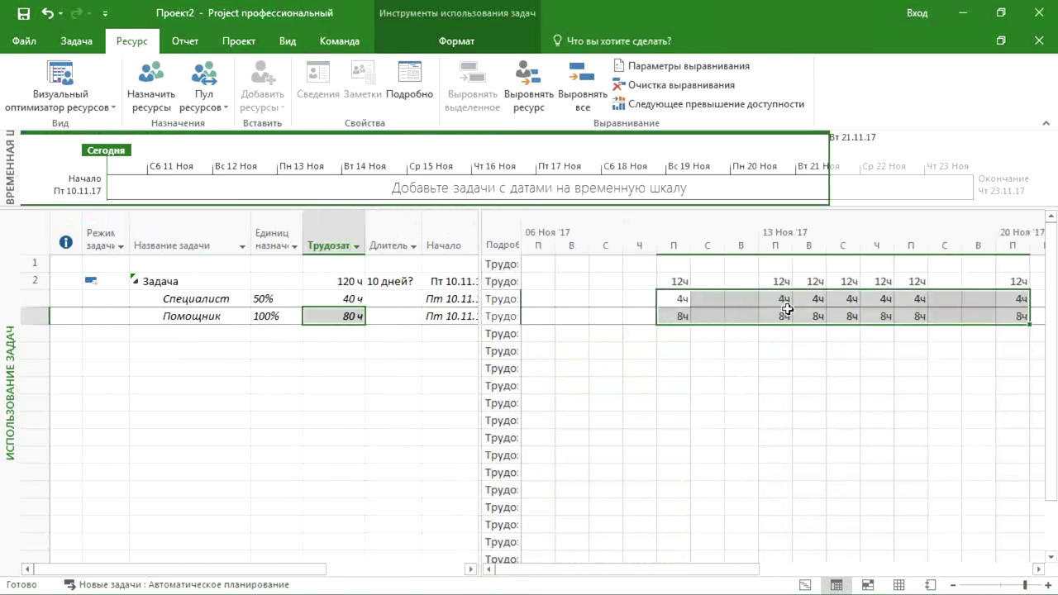
click(705, 305)
click(878, 299)
click(911, 298)
mouse_move(736, 570)
mouse_down()
mouse_move(843, 574)
mouse_move(751, 571)
mouse_up()
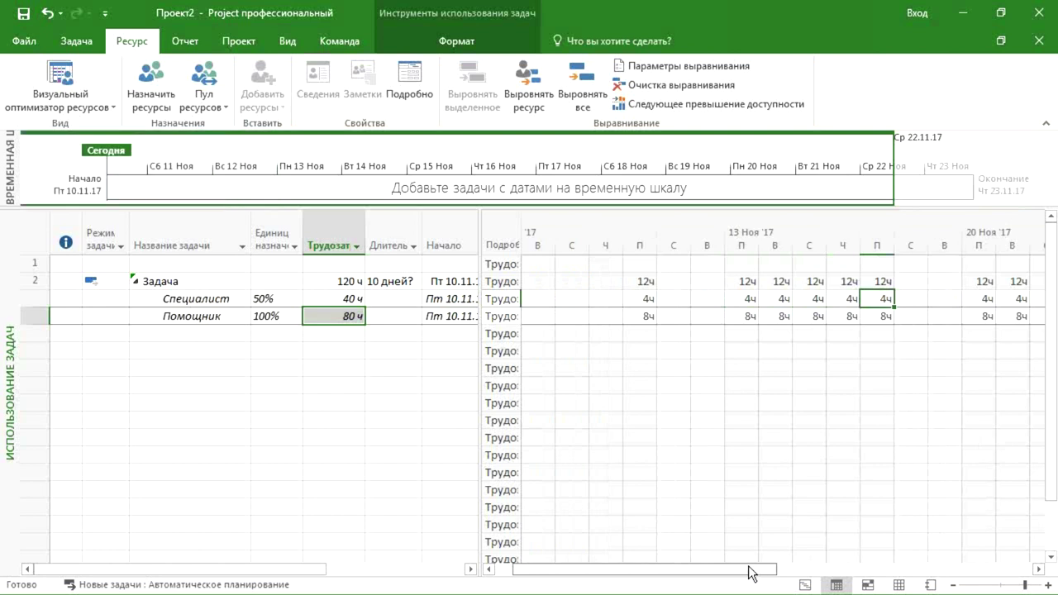
click(650, 313)
click(207, 317)
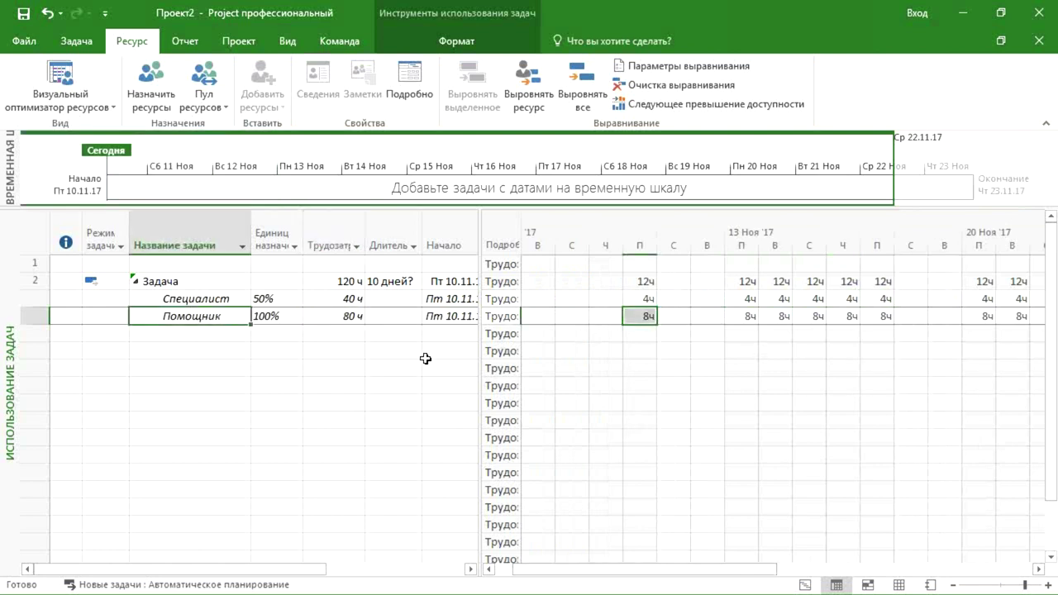
click(341, 320)
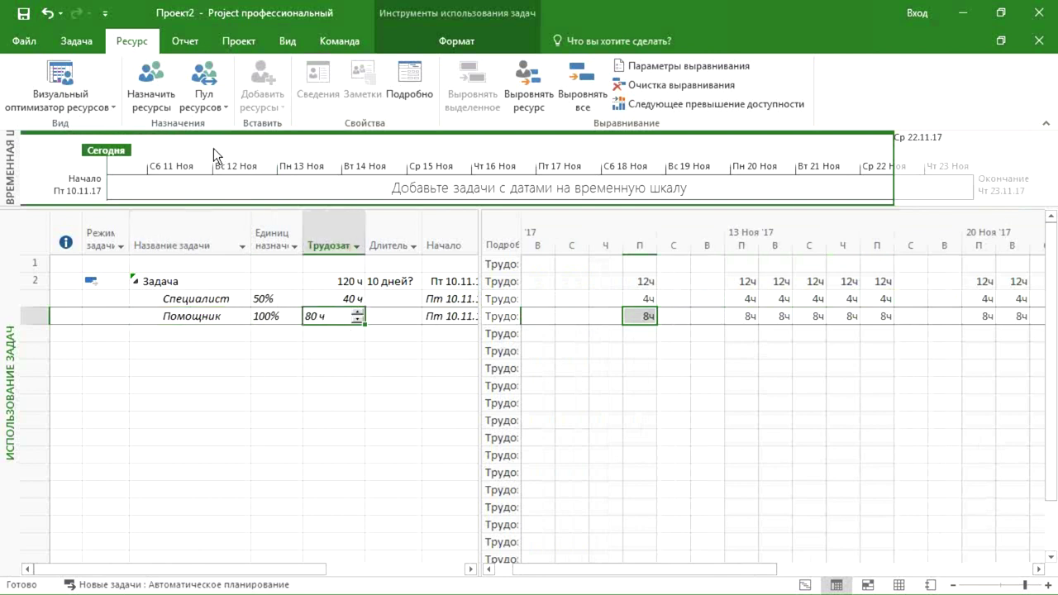
click(279, 315)
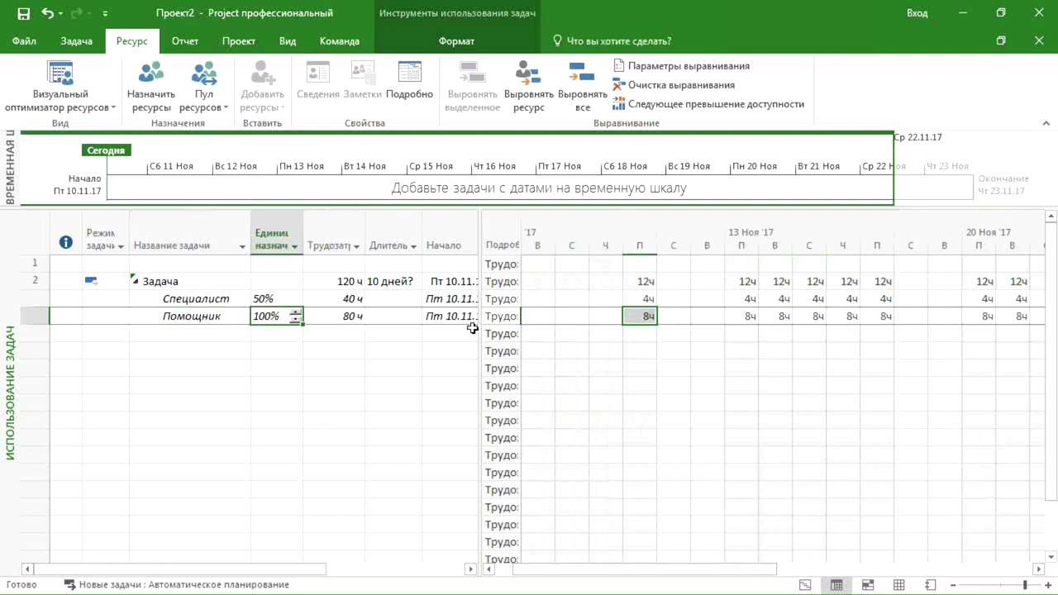
drag(480, 328, 565, 331)
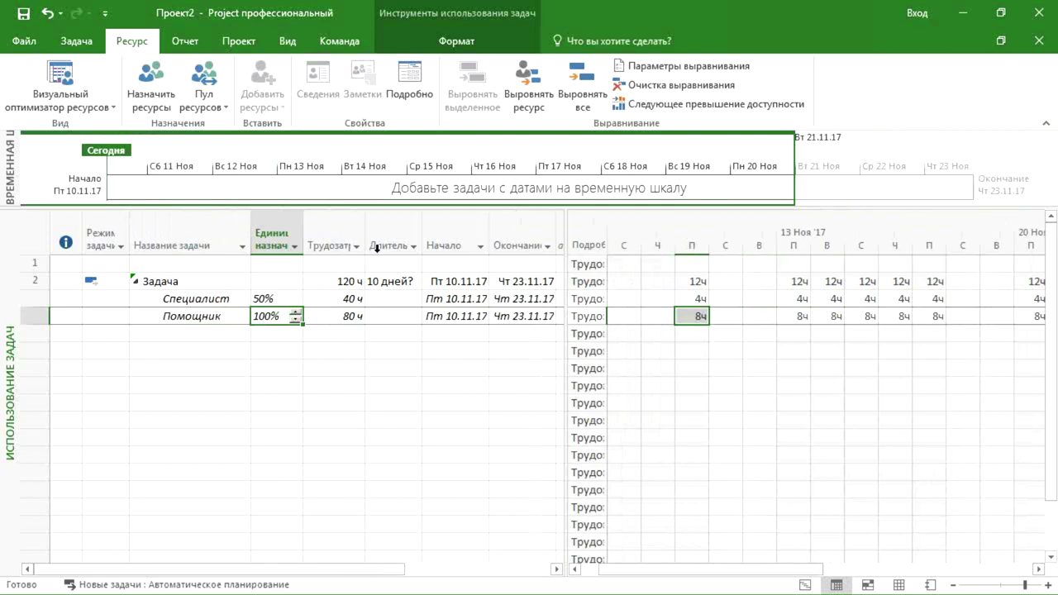
Examine the total work and duration of the task Задача alongside the assignment units of Специалист
click(351, 281)
click(393, 283)
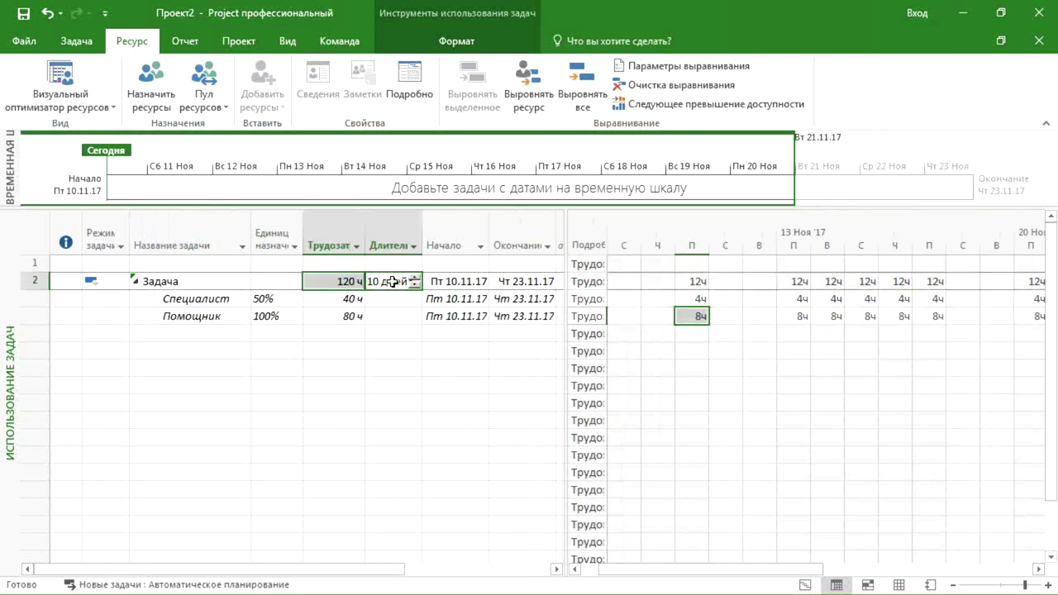
click(276, 301)
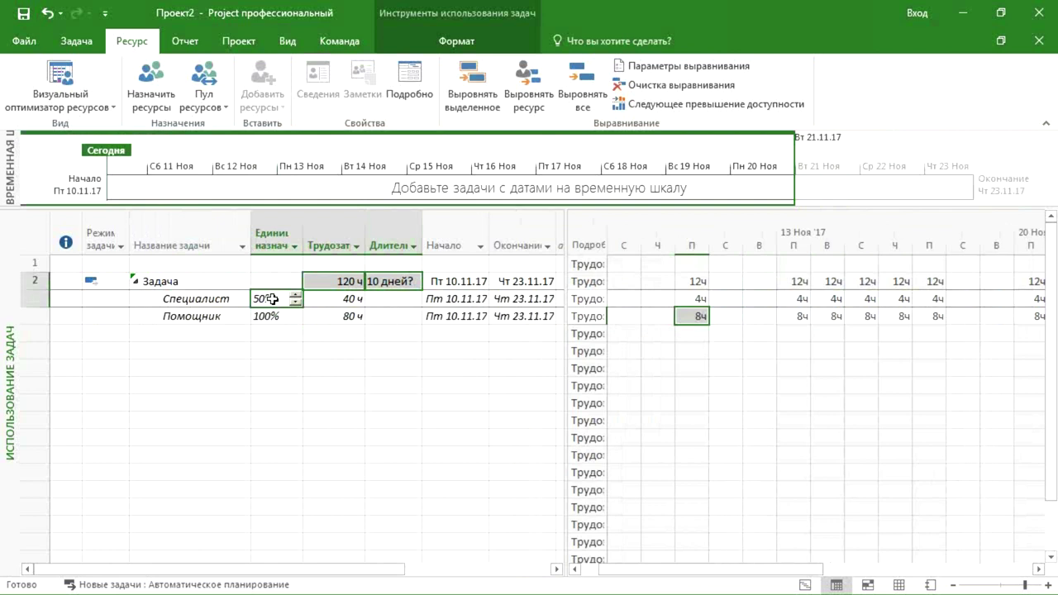
click(391, 280)
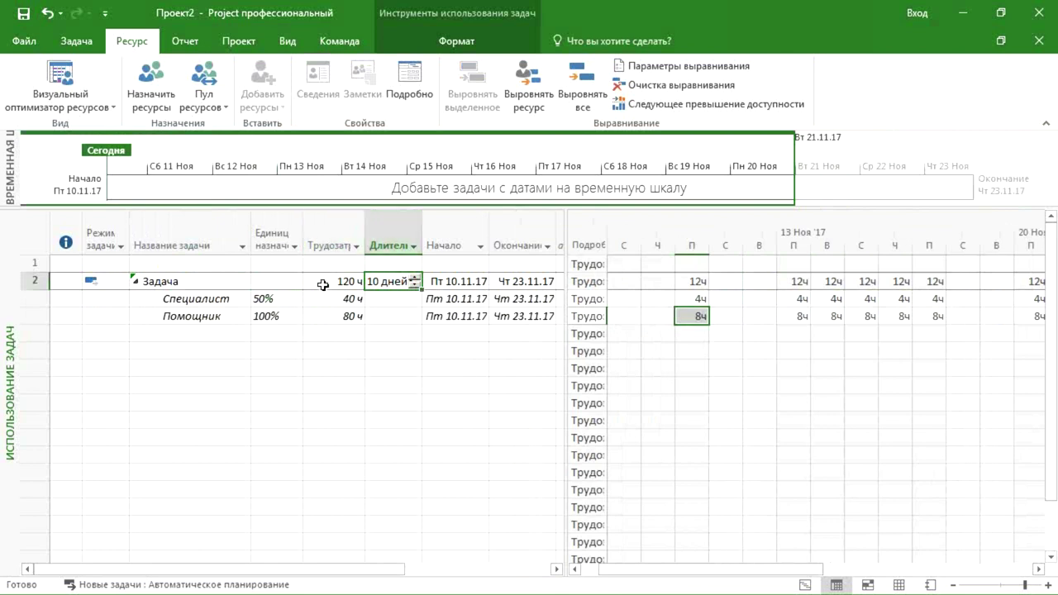
Review the available task types in the advanced details of Задача, keeping Фикс. объем ресурсов
click(212, 285)
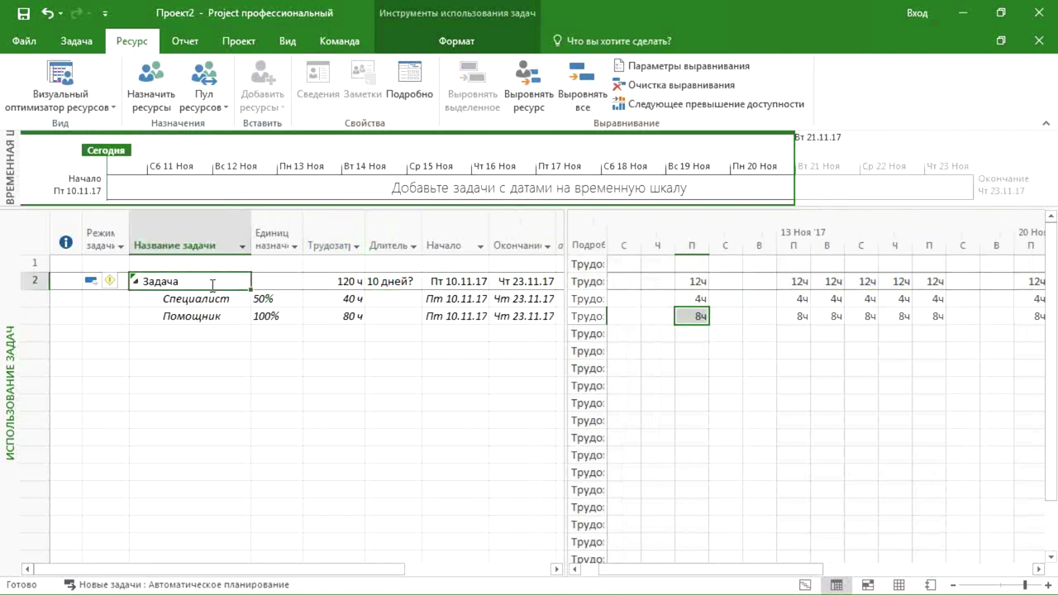
double_click(213, 285)
click(399, 169)
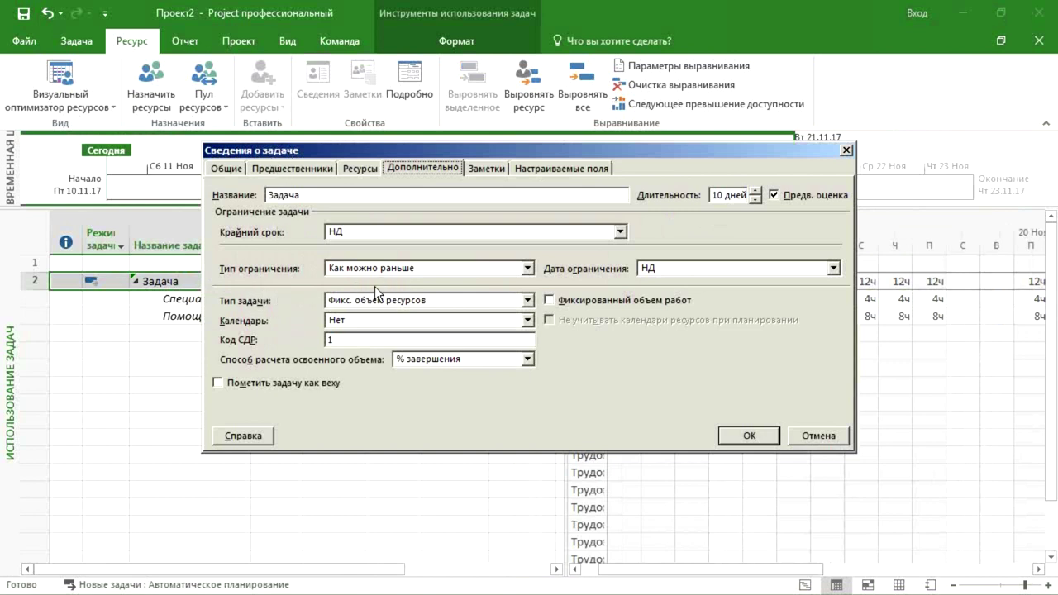
click(383, 305)
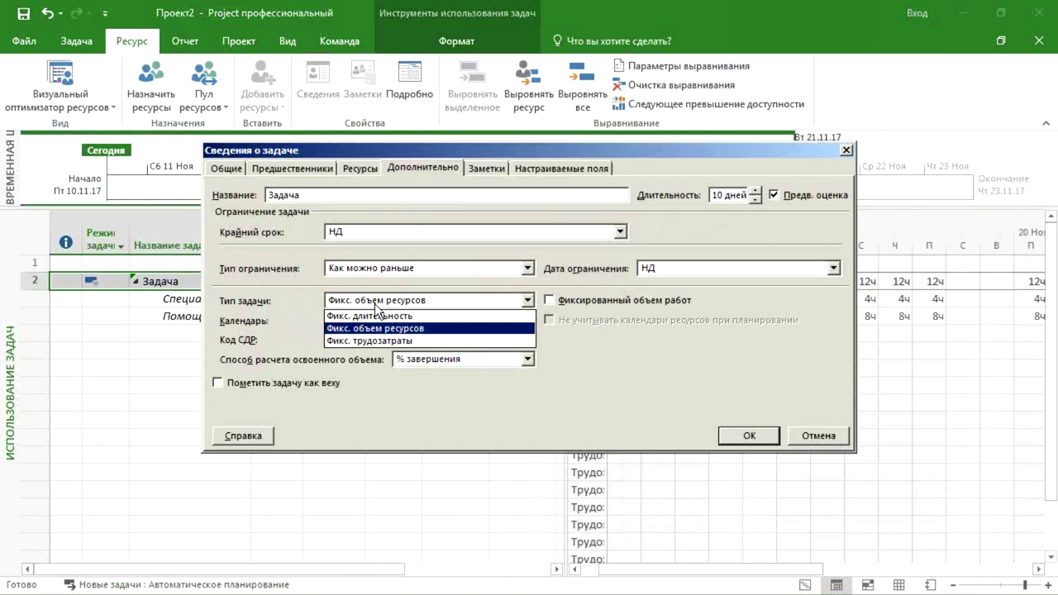
click(376, 303)
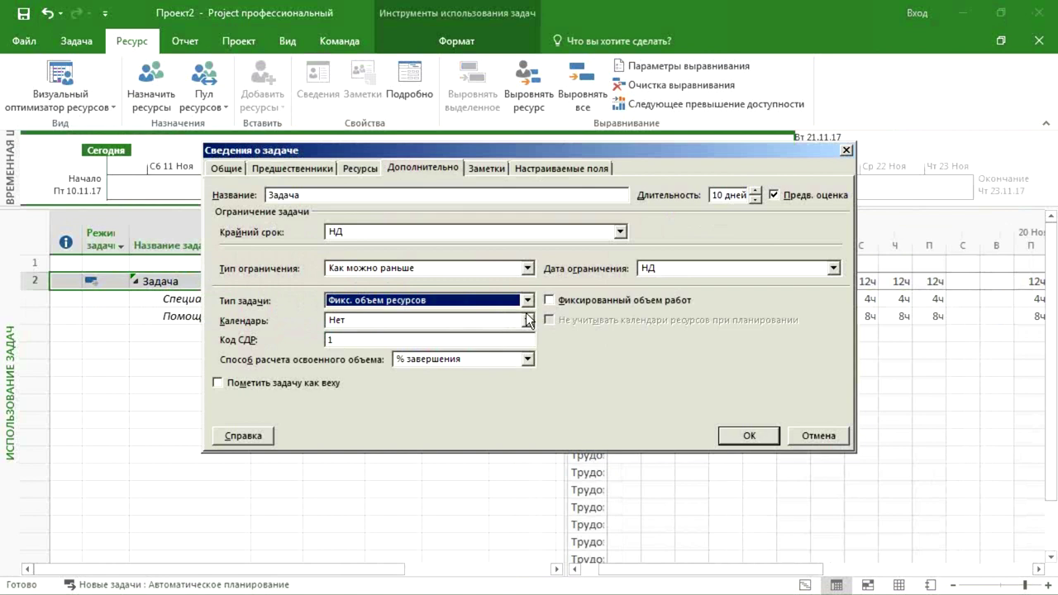
key(Return)
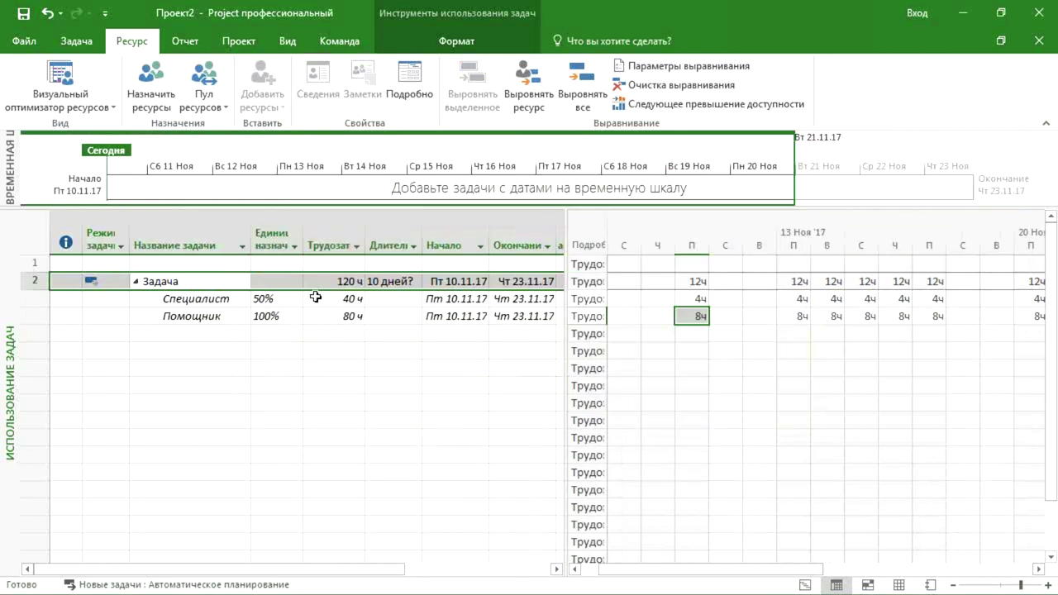
Set the assignment units of Помощник to 200%
click(277, 239)
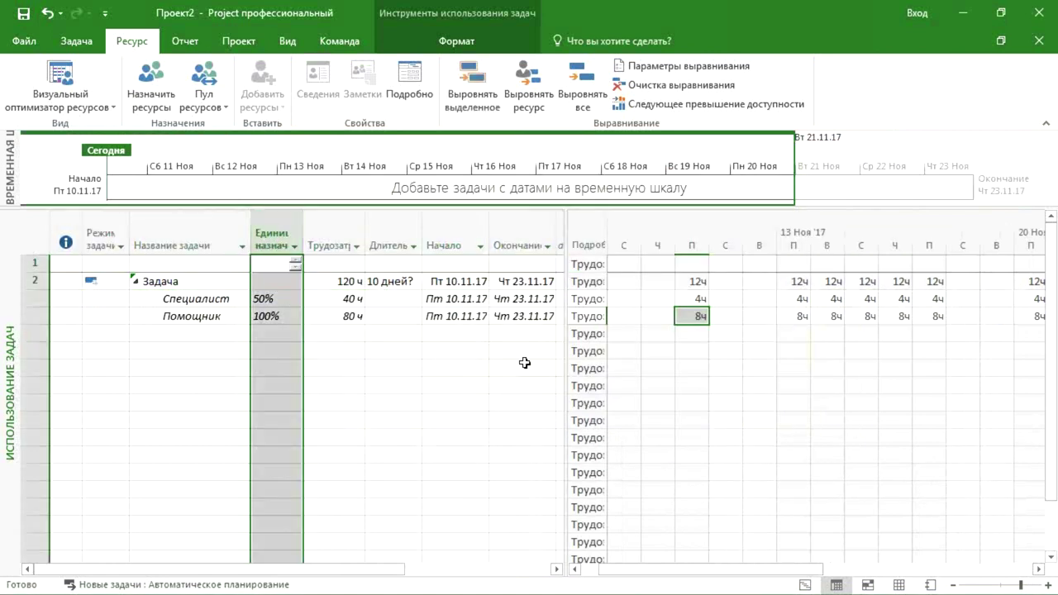
click(264, 319)
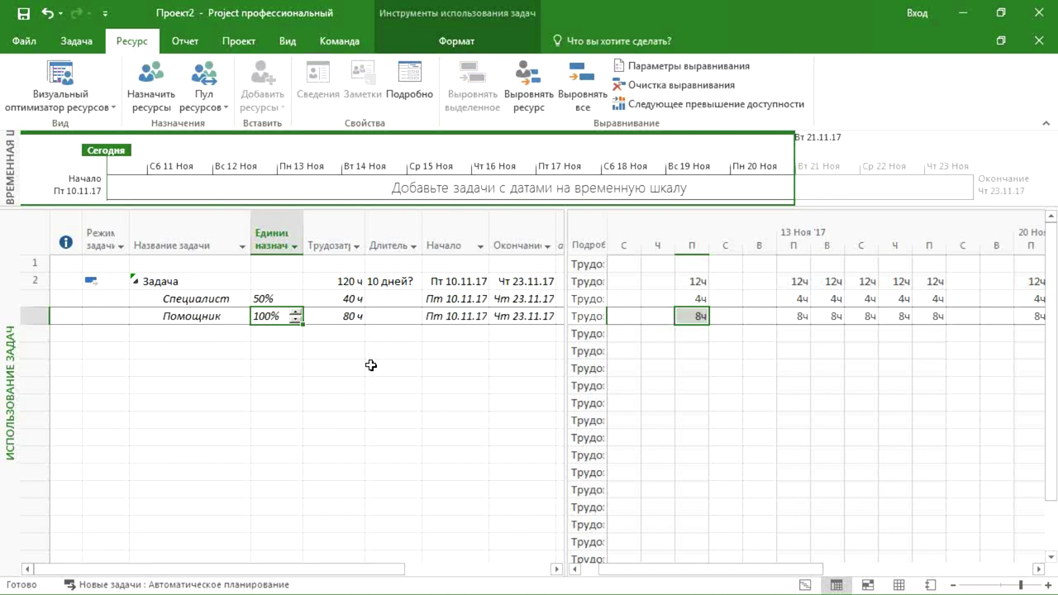
click(401, 286)
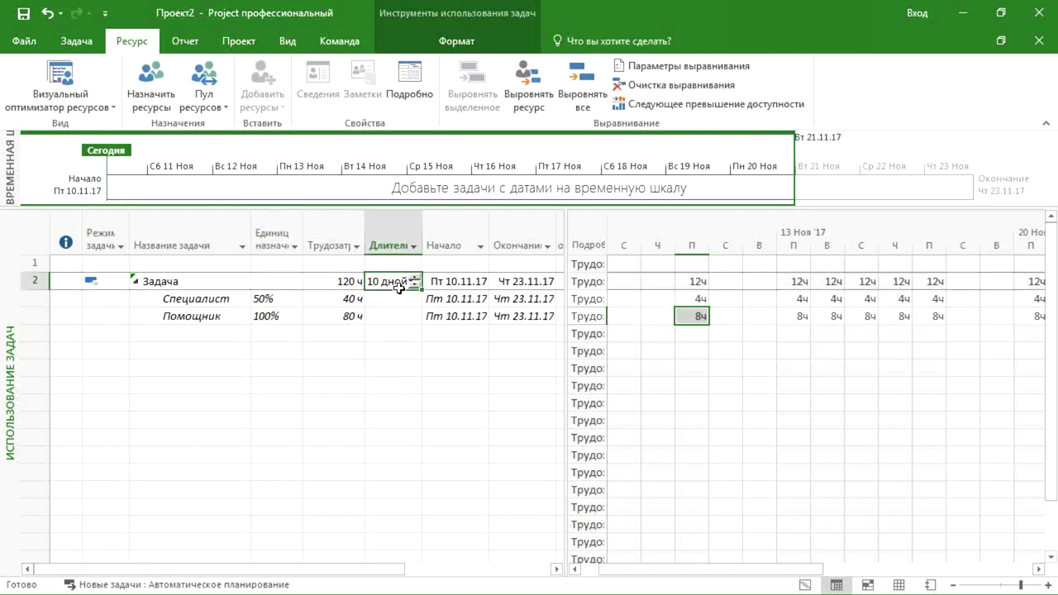
click(284, 319)
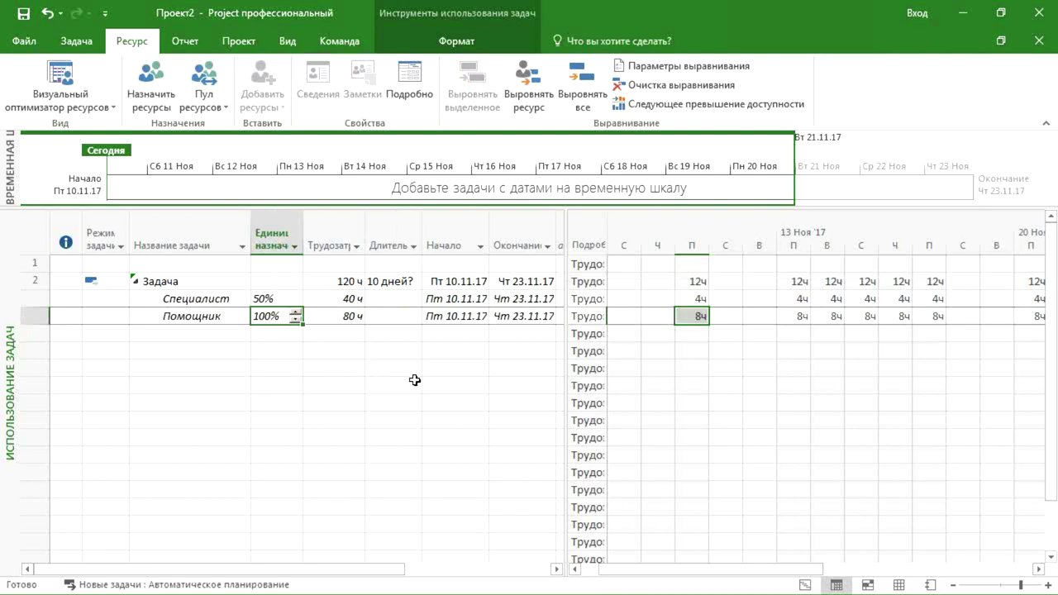
text(200)
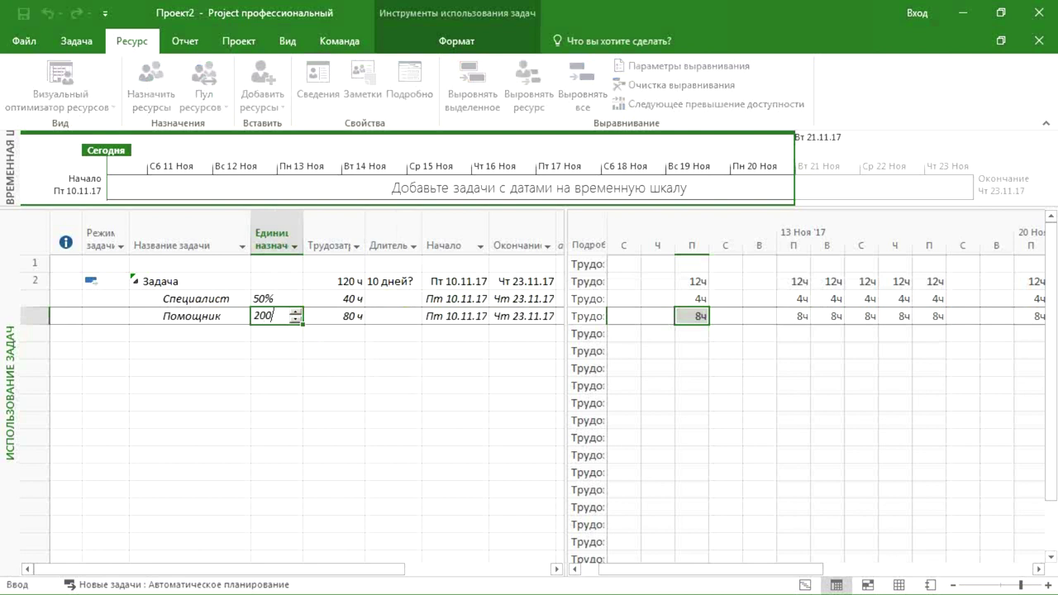
key(Return)
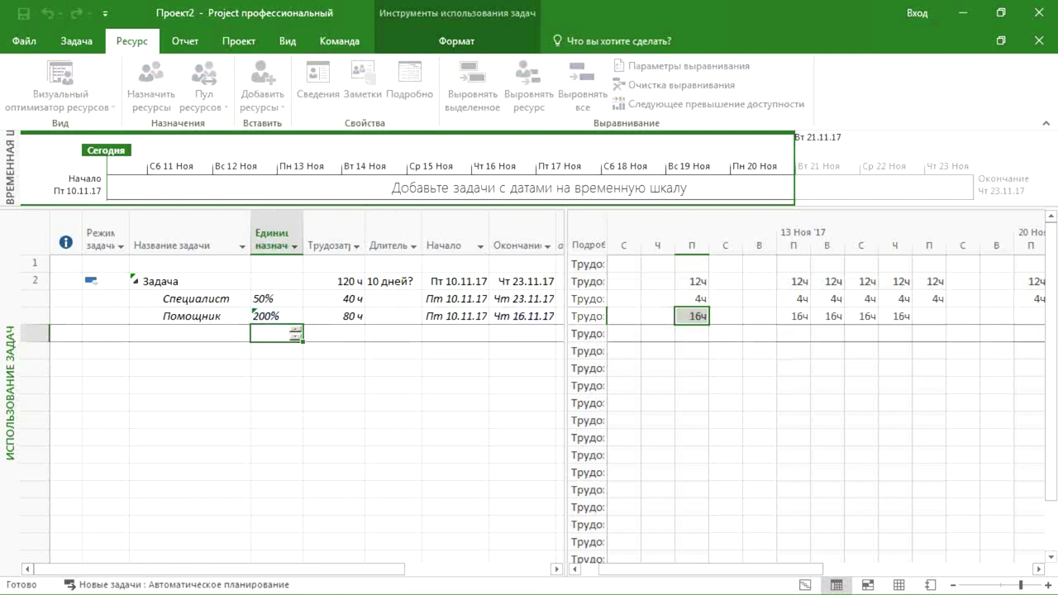
Examine the units, total work and daily work of Помощник against the work and duration of the task Задача
click(296, 314)
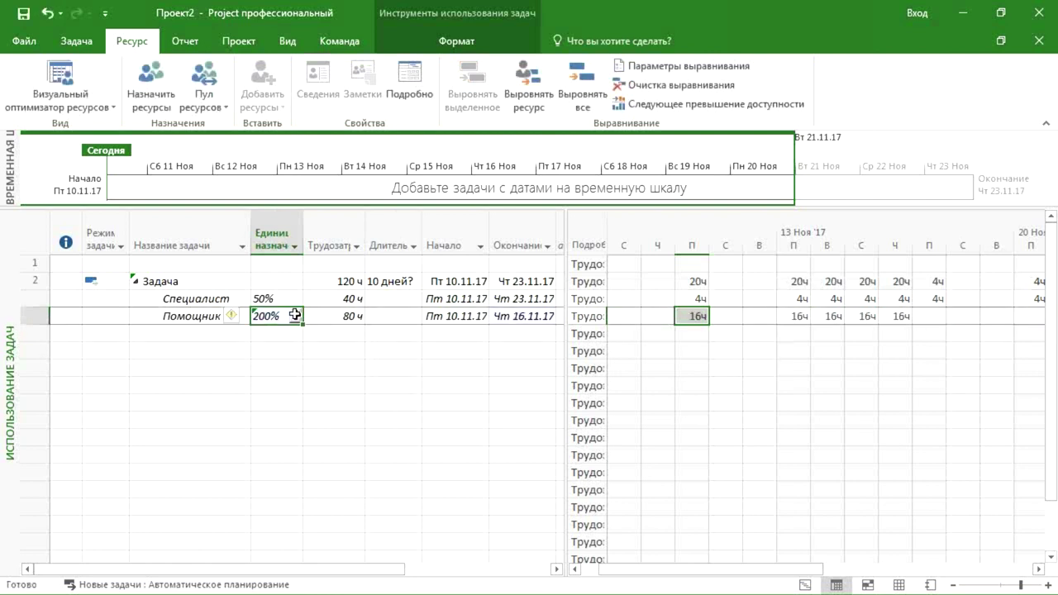
click(352, 317)
click(395, 283)
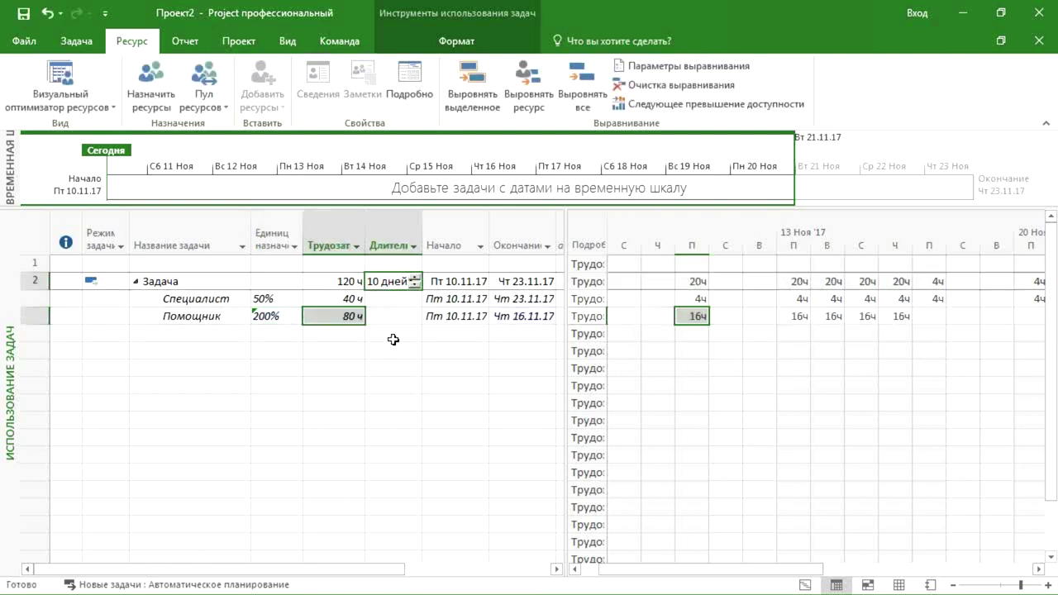
click(339, 282)
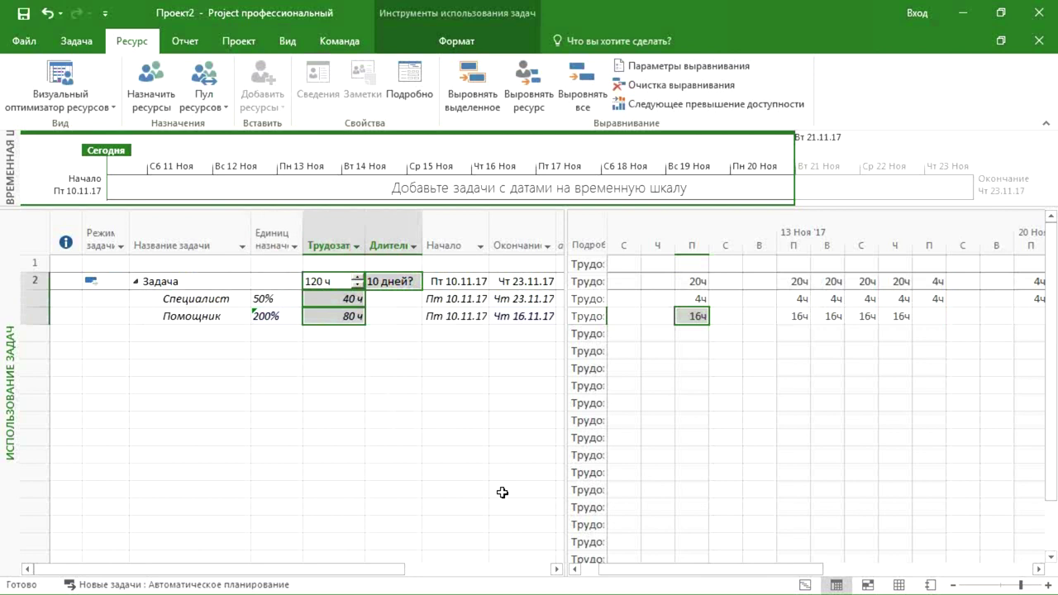
click(268, 320)
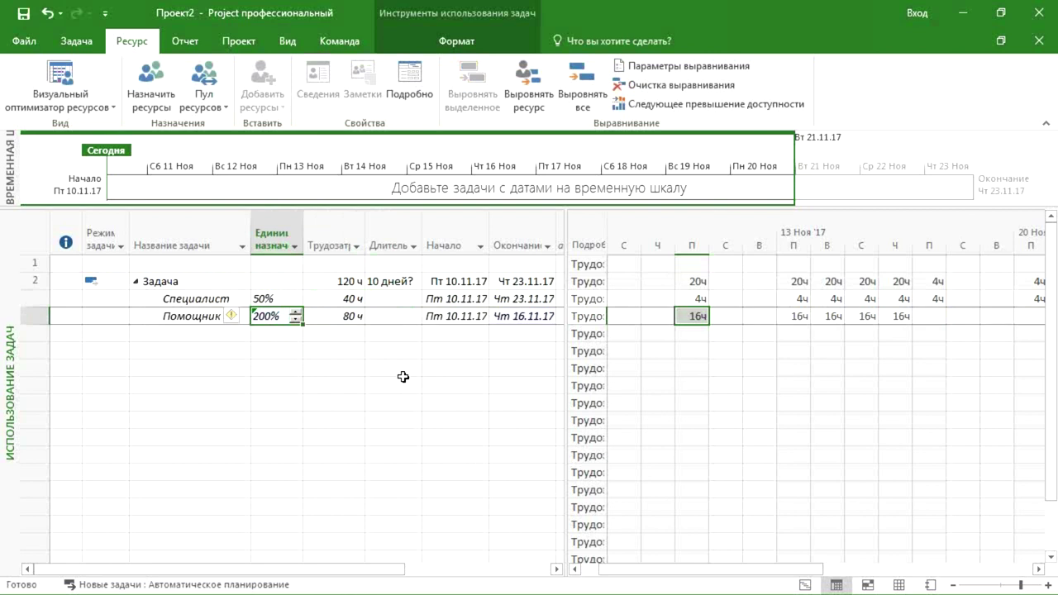
click(701, 315)
click(795, 318)
click(835, 314)
click(868, 315)
click(893, 315)
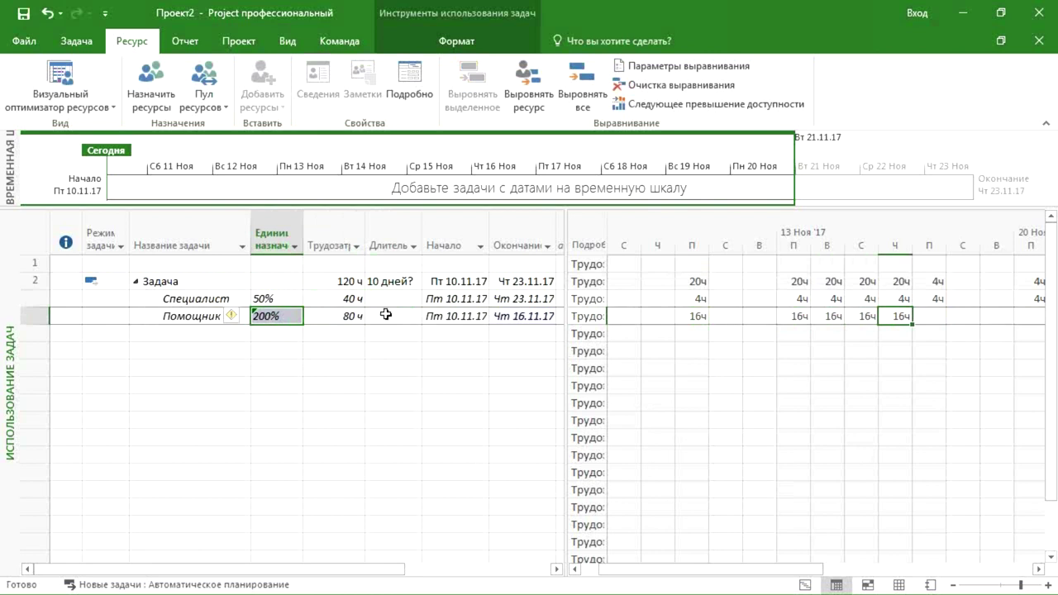
drag(284, 279, 391, 315)
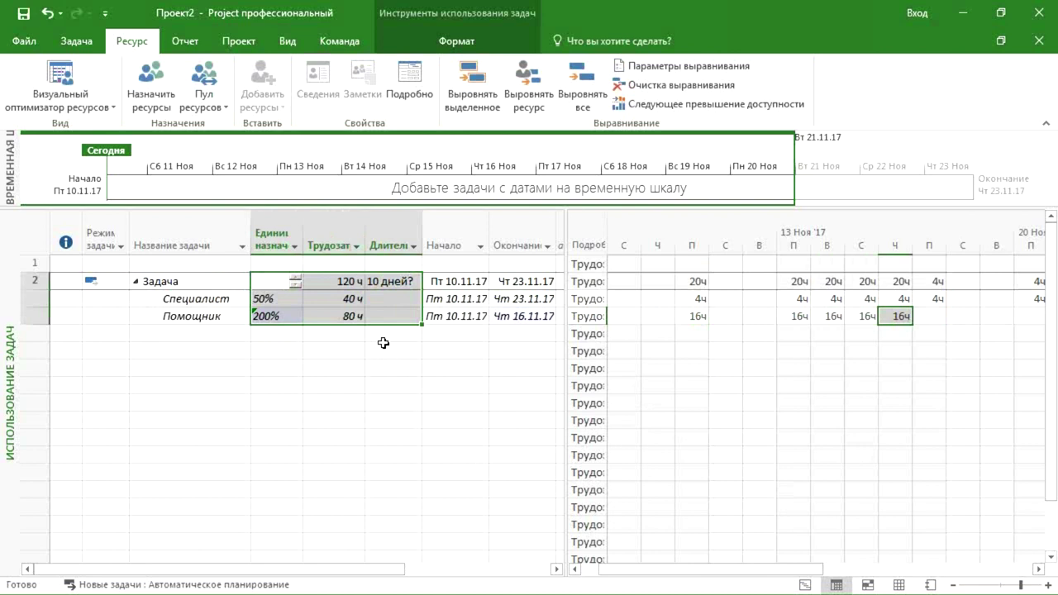
Compare the start and finish dates of Помощник and Специалист, and check the days on which Помощник works
drag(467, 320, 509, 317)
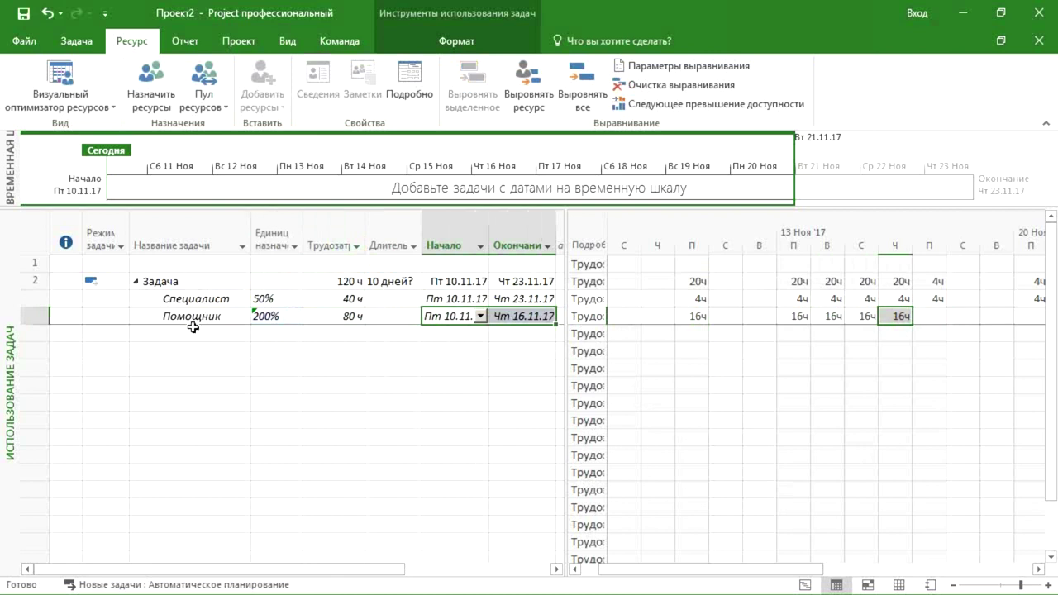
click(69, 308)
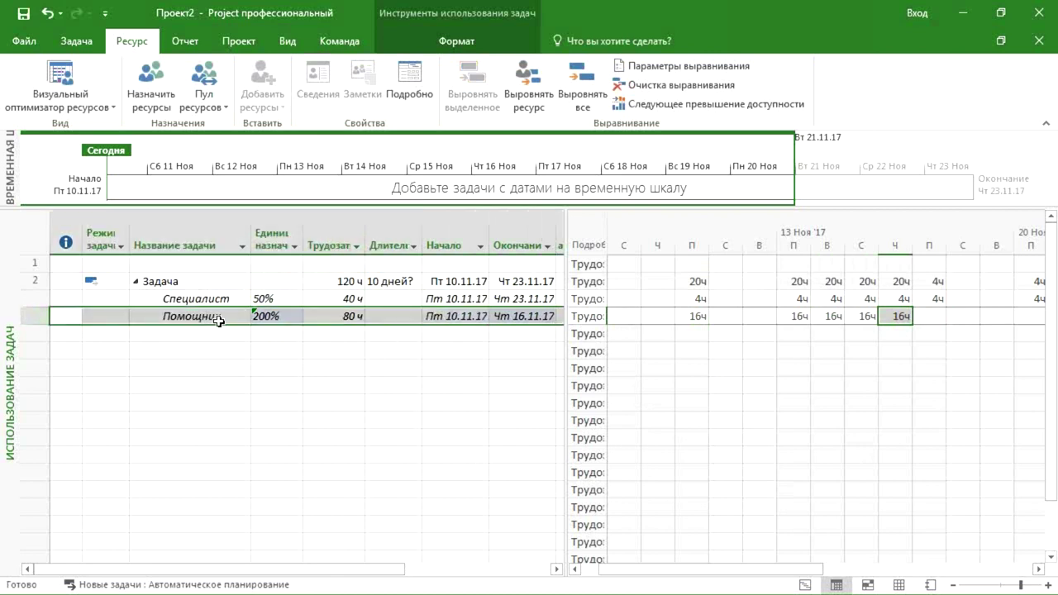
click(218, 319)
drag(436, 318, 502, 321)
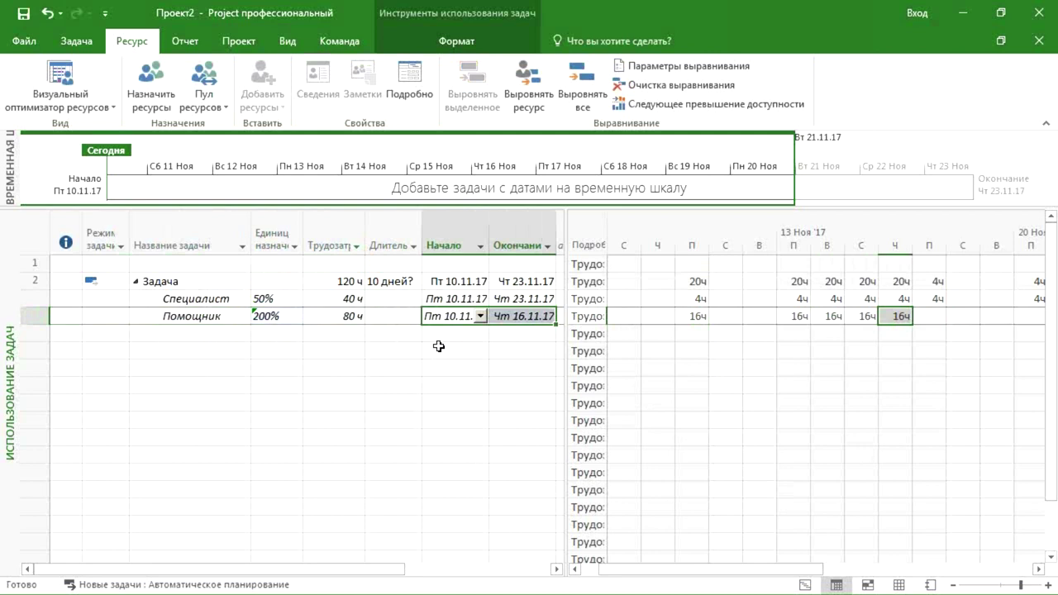
drag(465, 299, 511, 299)
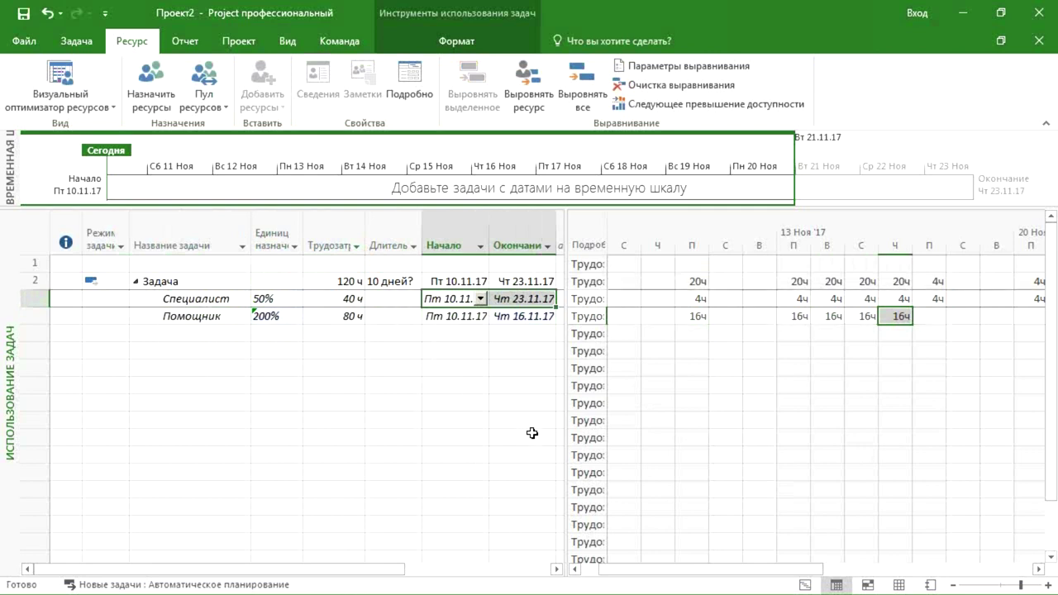
drag(483, 320, 506, 317)
click(700, 323)
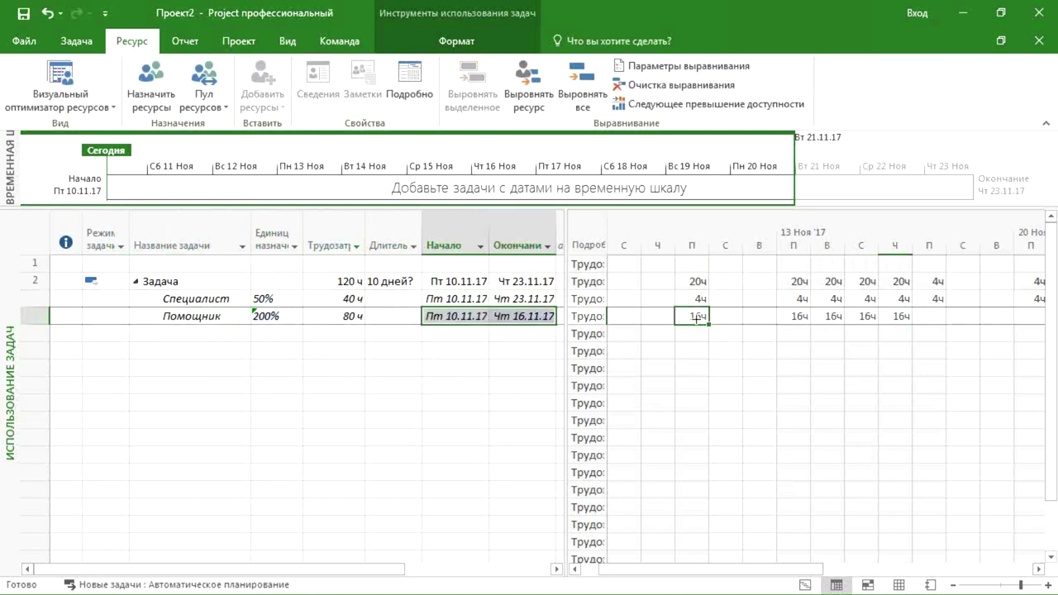
click(799, 321)
click(830, 323)
click(866, 321)
click(904, 319)
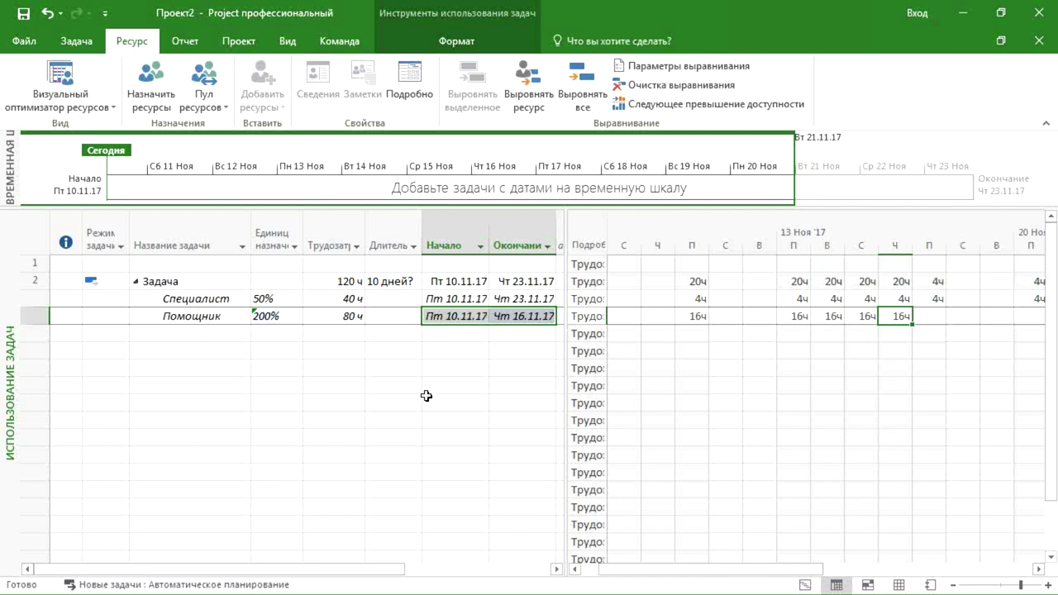
Apply the adjustment Изменить трудозатраты и сохранить длительность to the changed units of Помощник and check the assignment's work
click(287, 314)
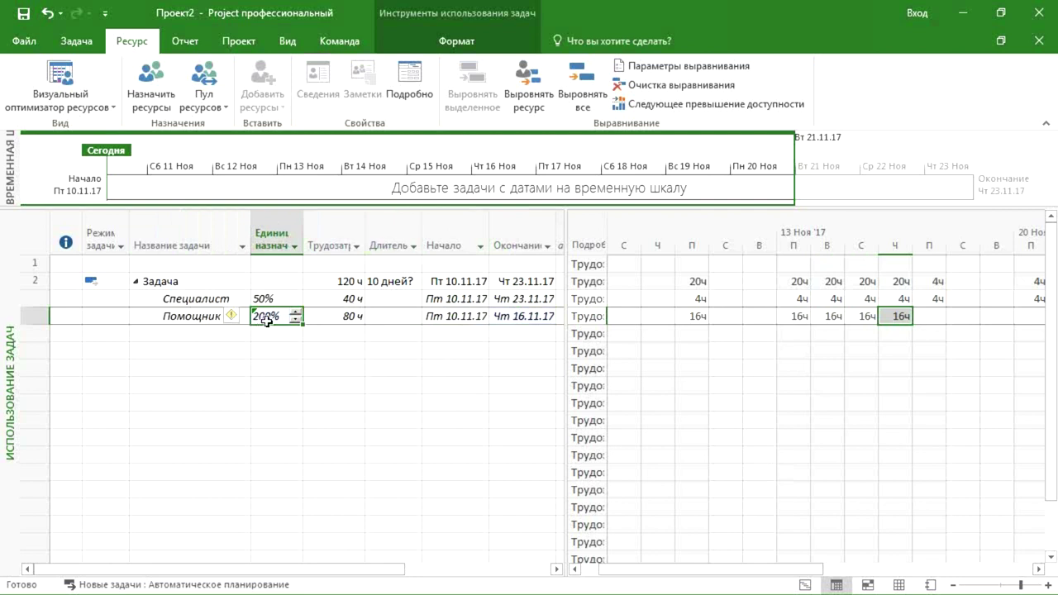
mouse_move(234, 316)
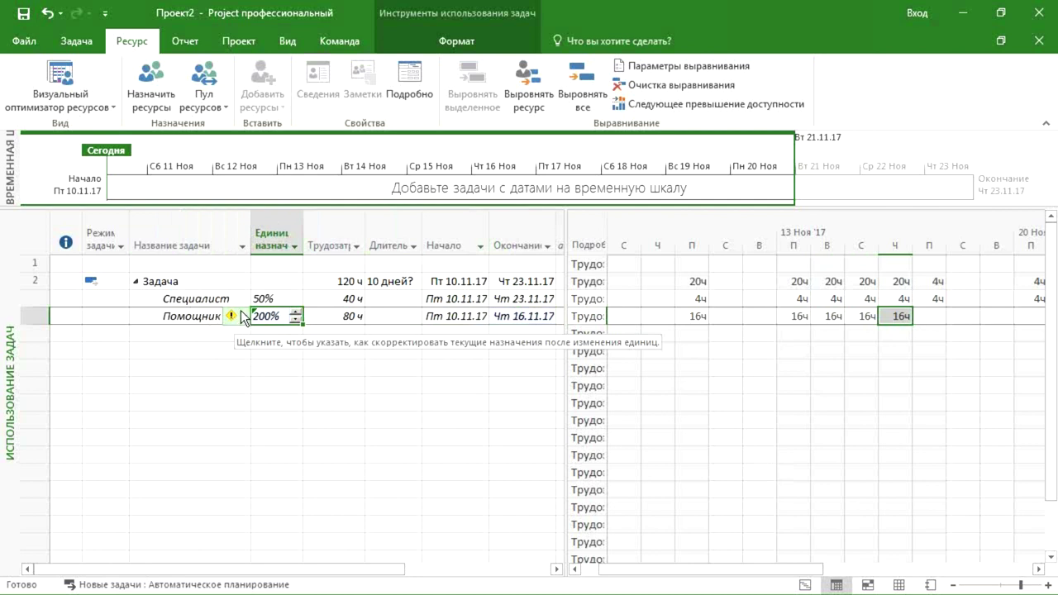
click(239, 317)
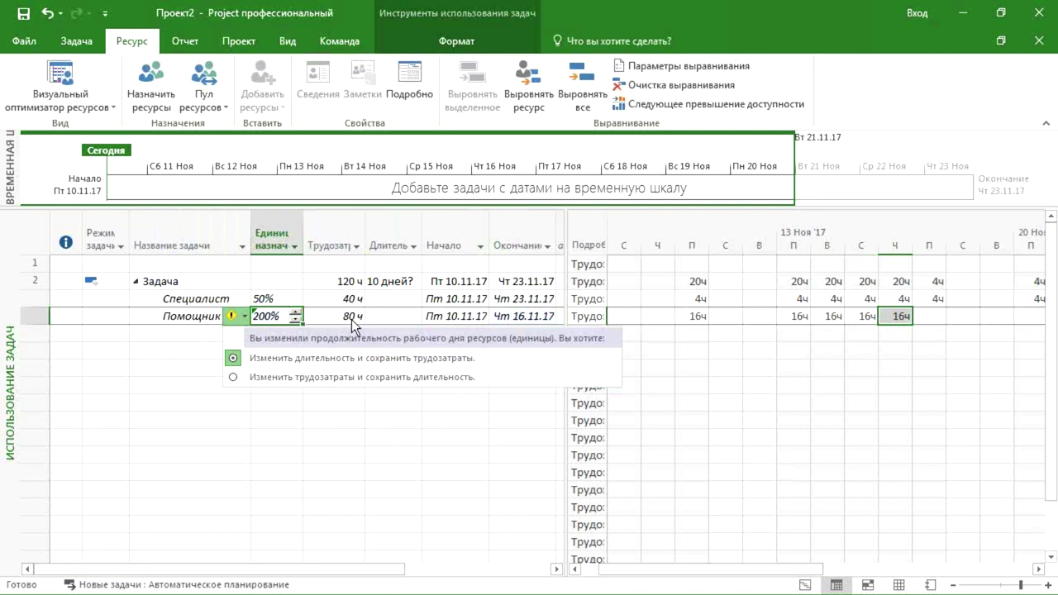
click(331, 377)
click(351, 320)
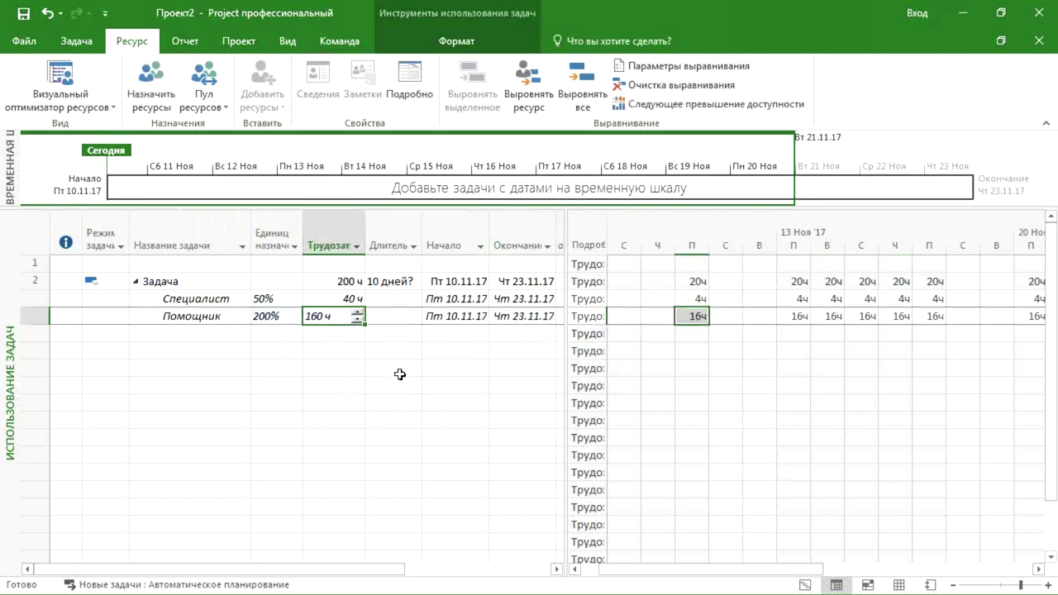
Examine the start and finish dates of both assignments and their daily work across the task's whole duration
drag(475, 316, 519, 299)
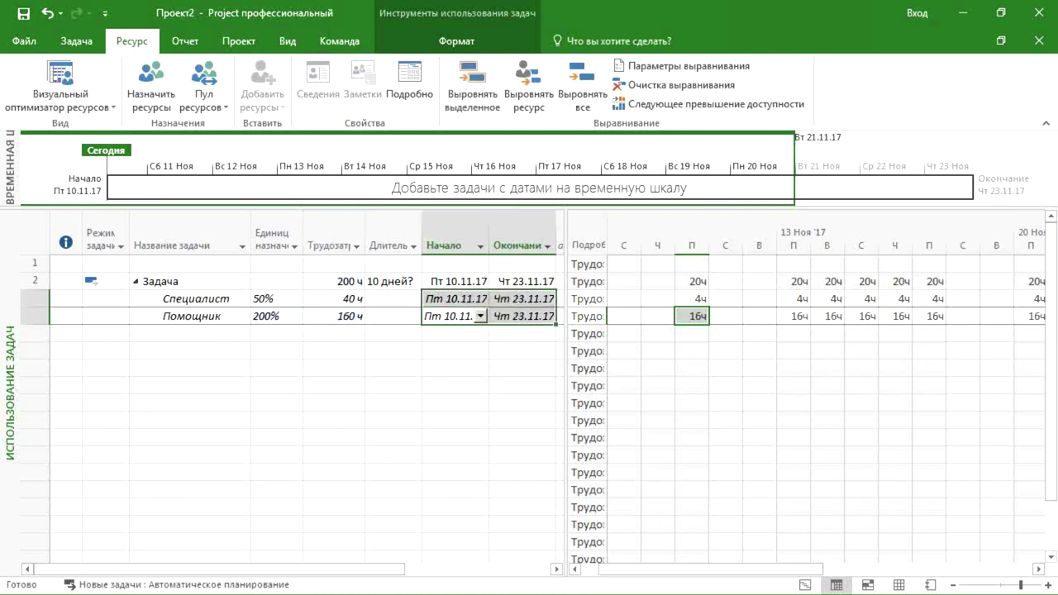
click(699, 299)
click(796, 299)
click(860, 298)
click(936, 298)
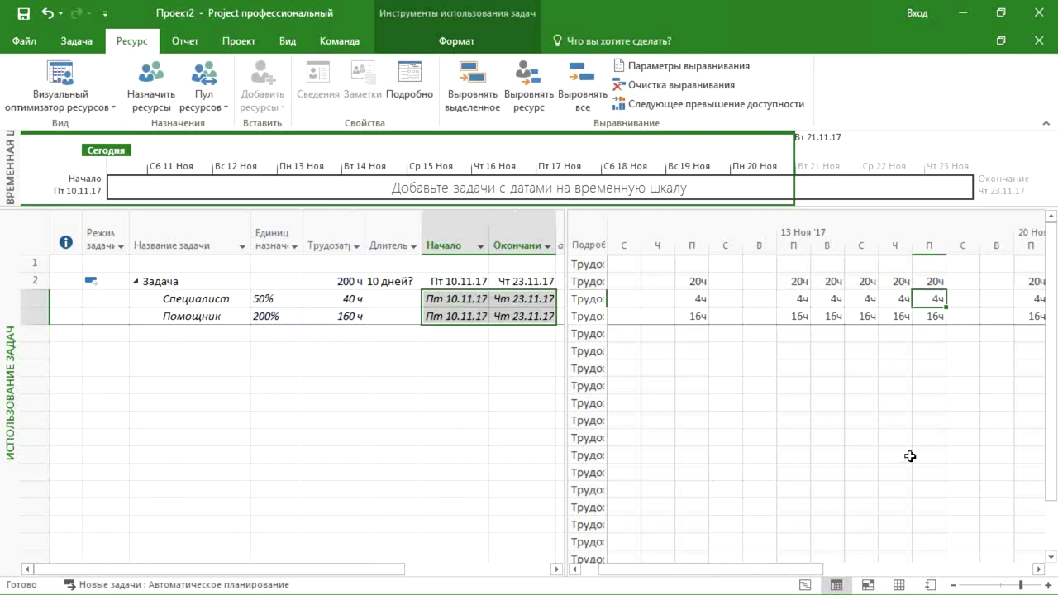
drag(693, 317, 959, 315)
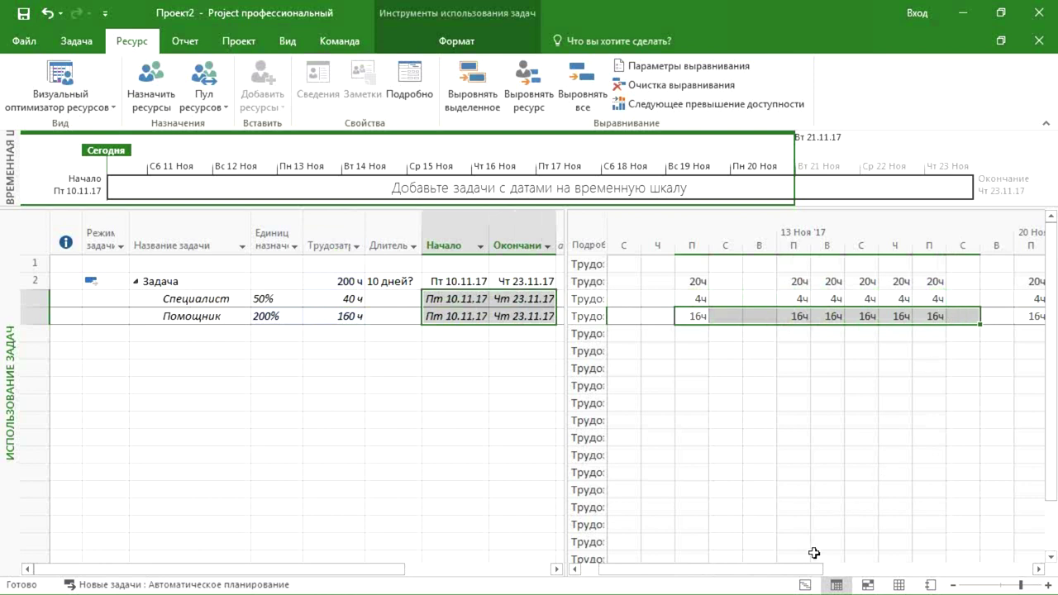
drag(815, 569, 916, 572)
drag(937, 315, 655, 320)
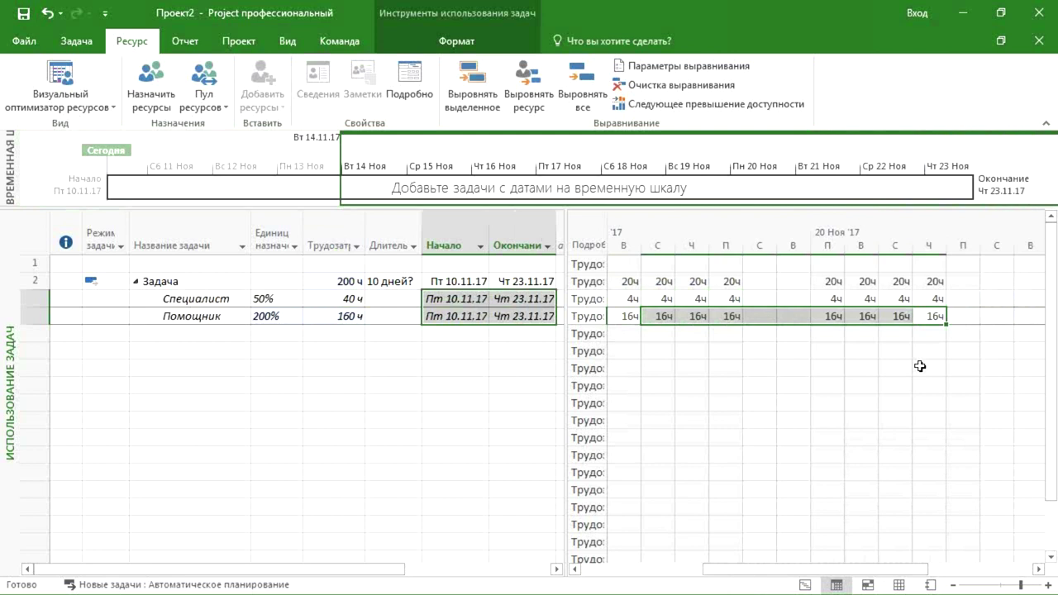
drag(856, 571, 769, 571)
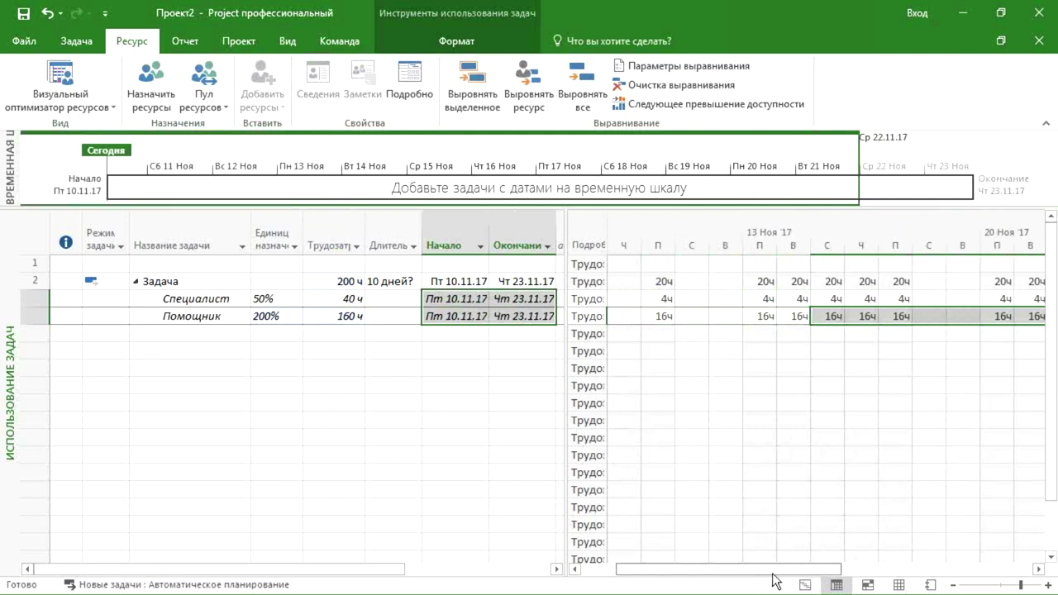
Compare the daily work of Специалист and Помощник over the first week with the units and total work of each assignment
click(659, 297)
drag(692, 321, 907, 317)
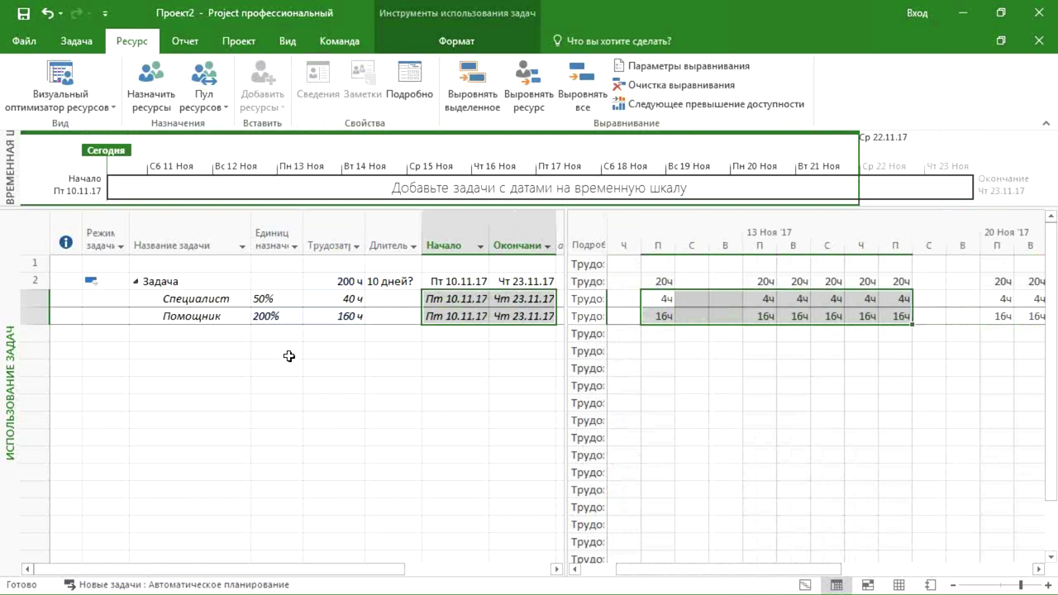
drag(218, 300, 348, 317)
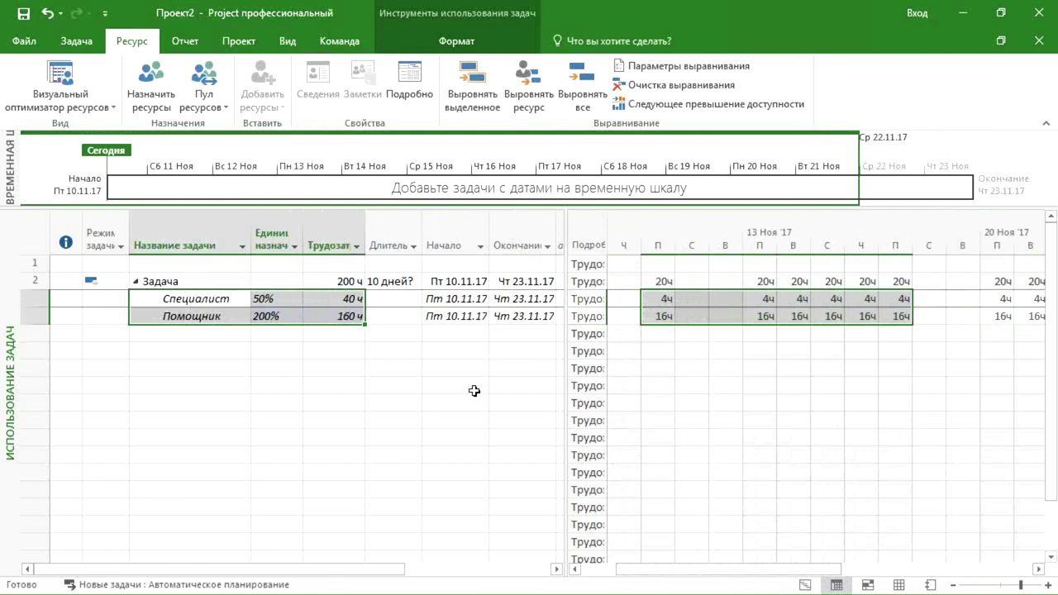
drag(33, 298, 33, 316)
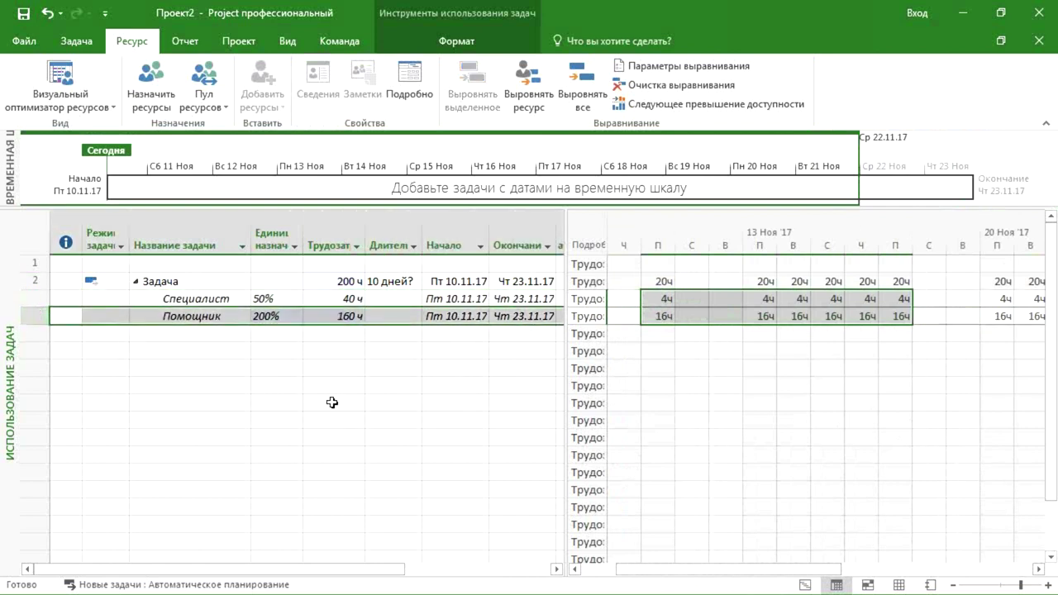
click(220, 298)
click(211, 316)
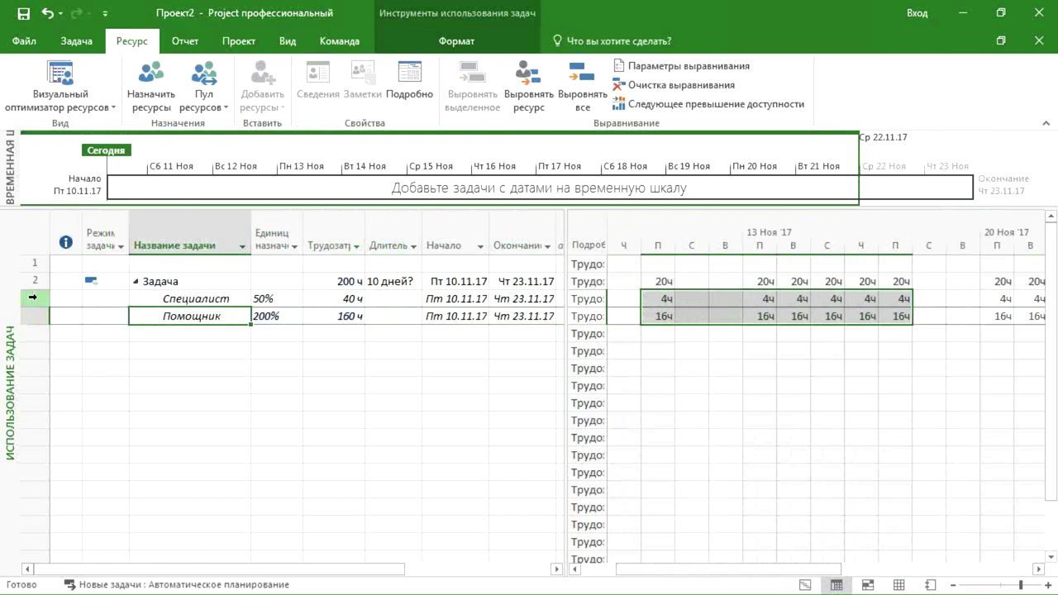
click(33, 298)
click(33, 316)
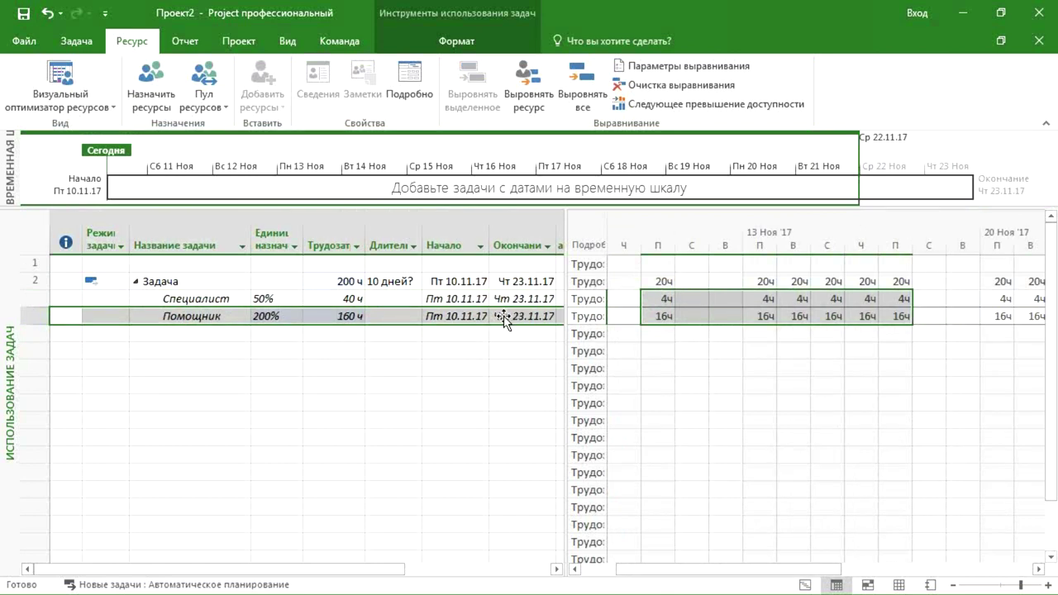
Examine the start and finish dates of Специалист and Помощник together with their units within the task Задача
drag(472, 299, 507, 321)
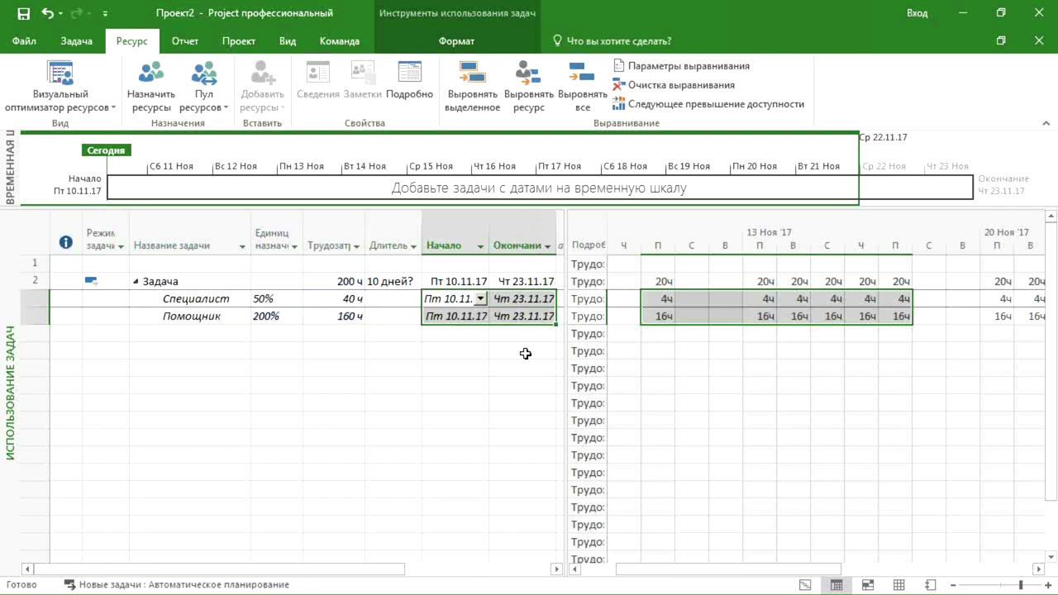
click(229, 300)
click(238, 316)
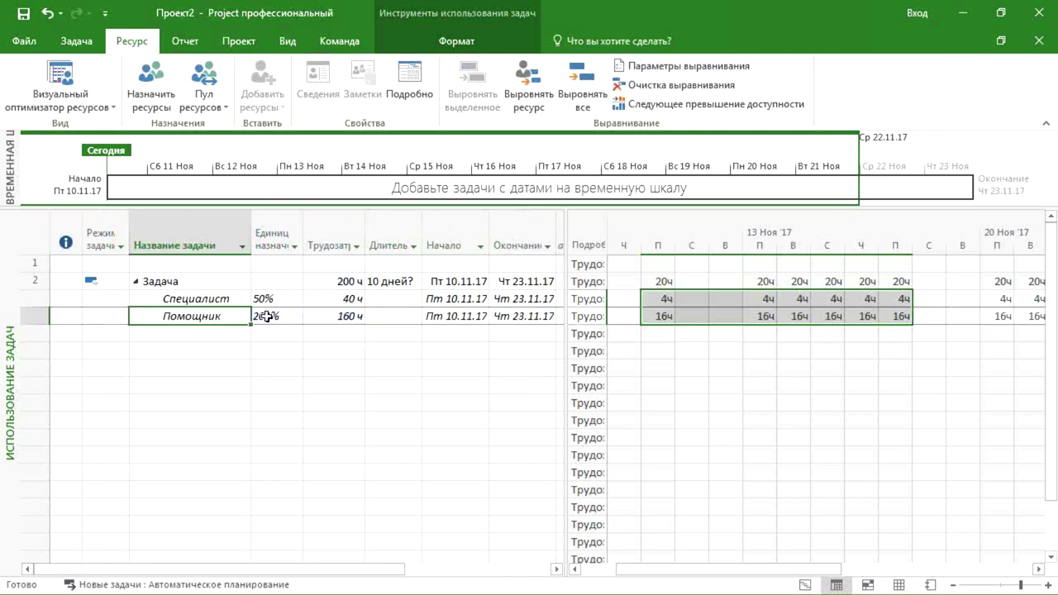
click(231, 300)
click(225, 316)
click(288, 316)
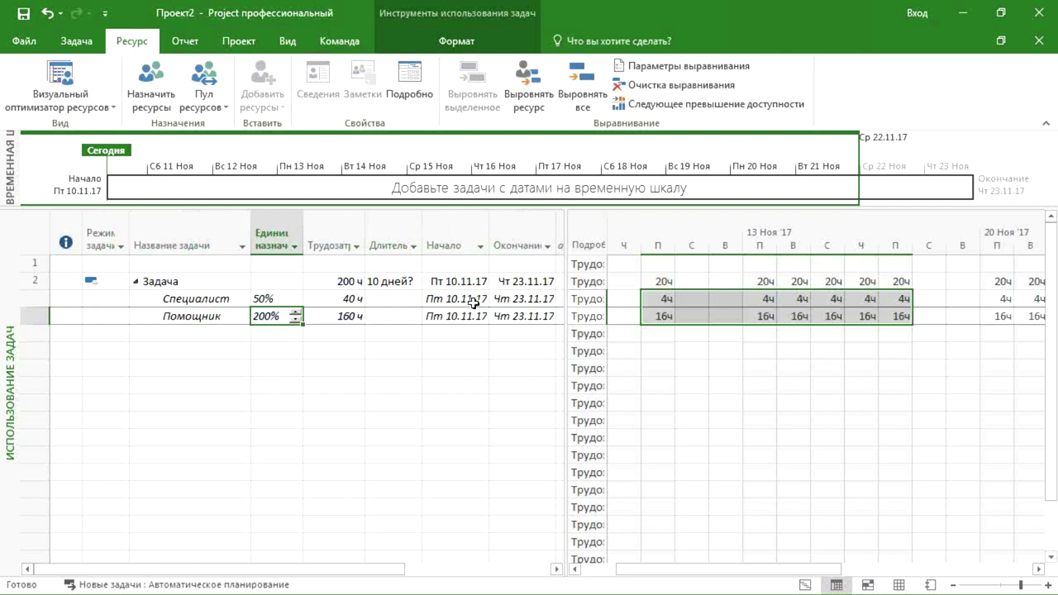
drag(473, 301, 509, 300)
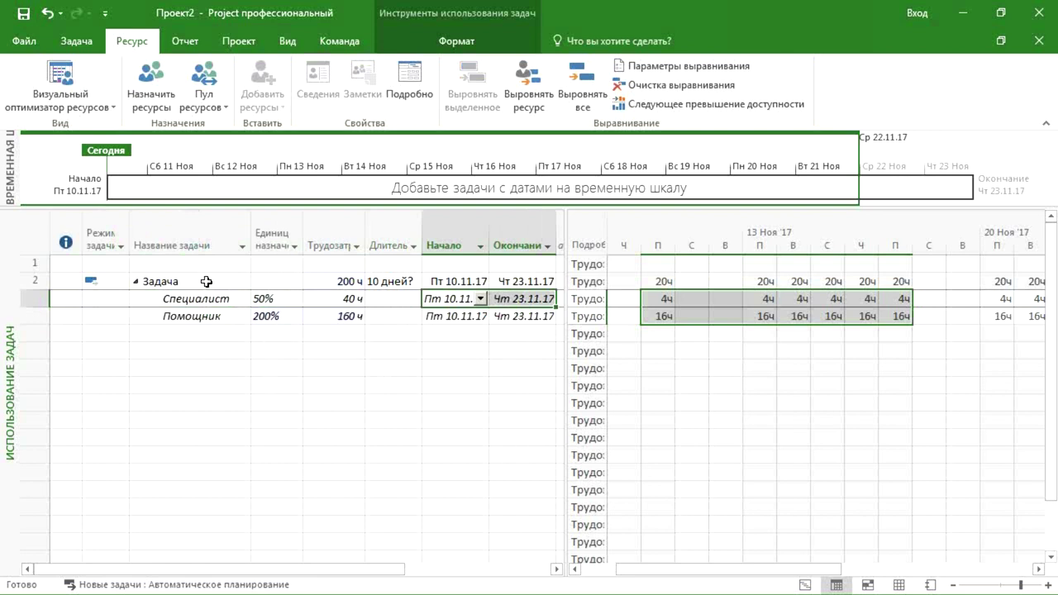
drag(207, 282, 208, 316)
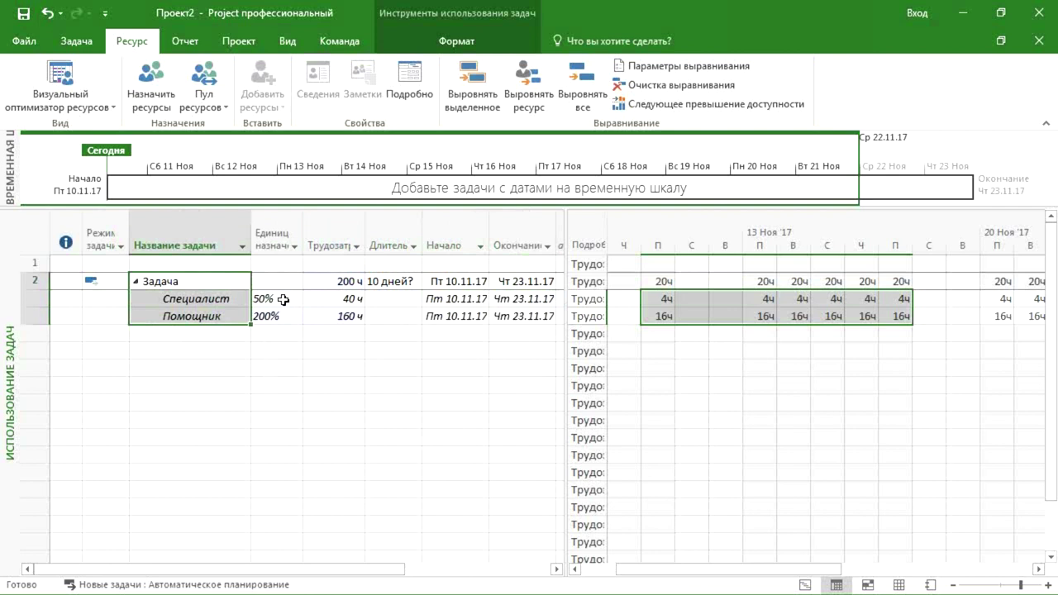
drag(284, 299, 534, 329)
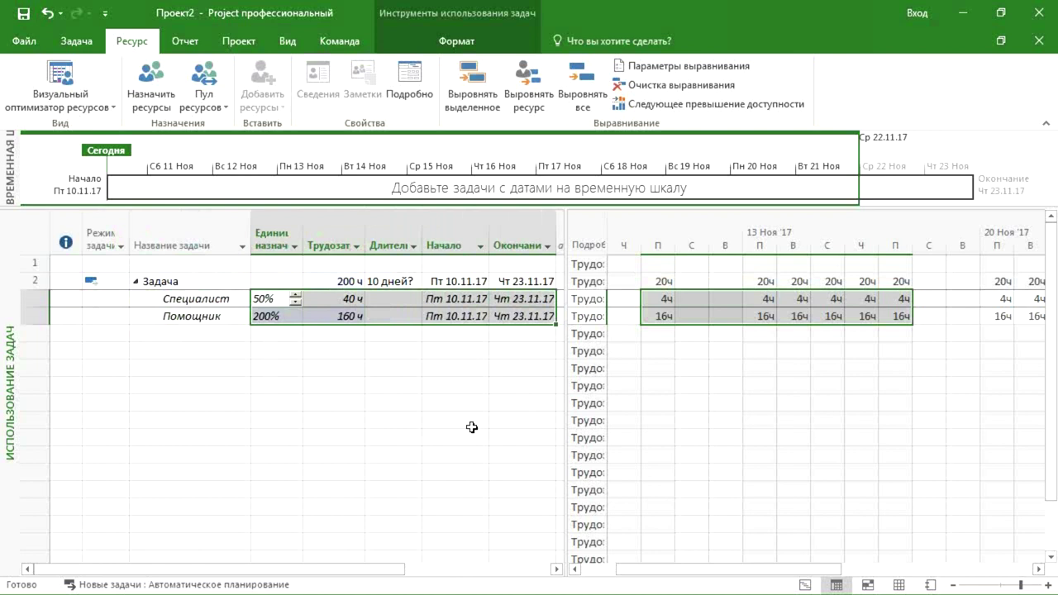
click(164, 281)
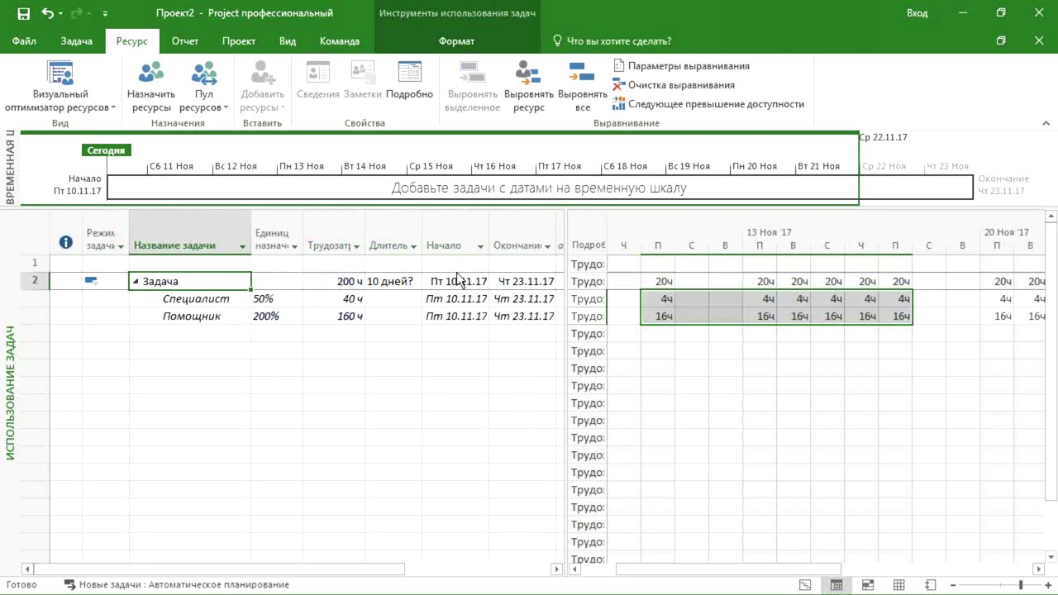
Close the project Проект2 and show the resource sheet (Лист ресурсов) of Проект1
click(1039, 43)
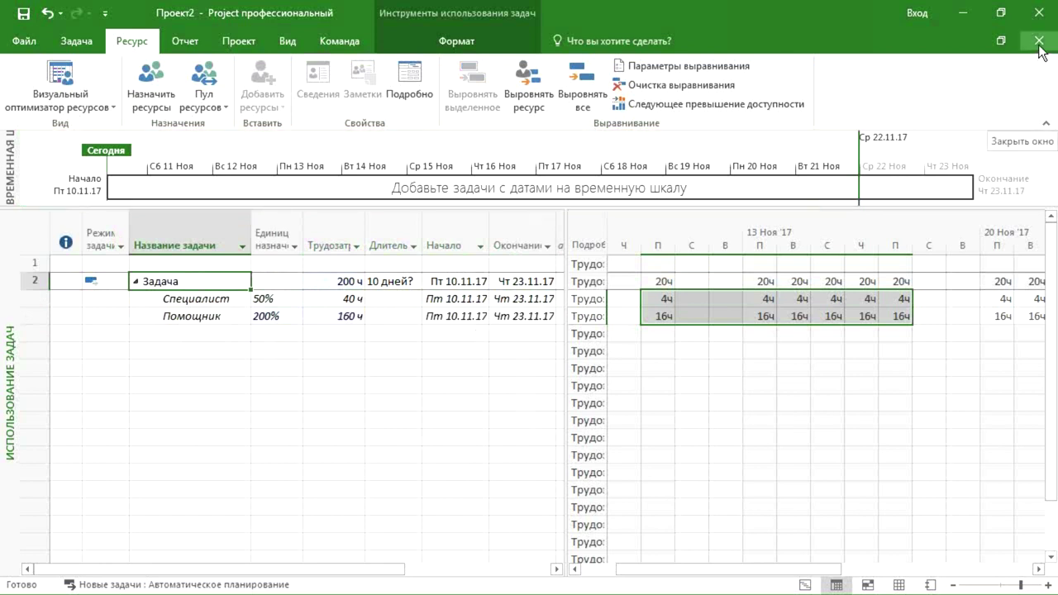
click(526, 345)
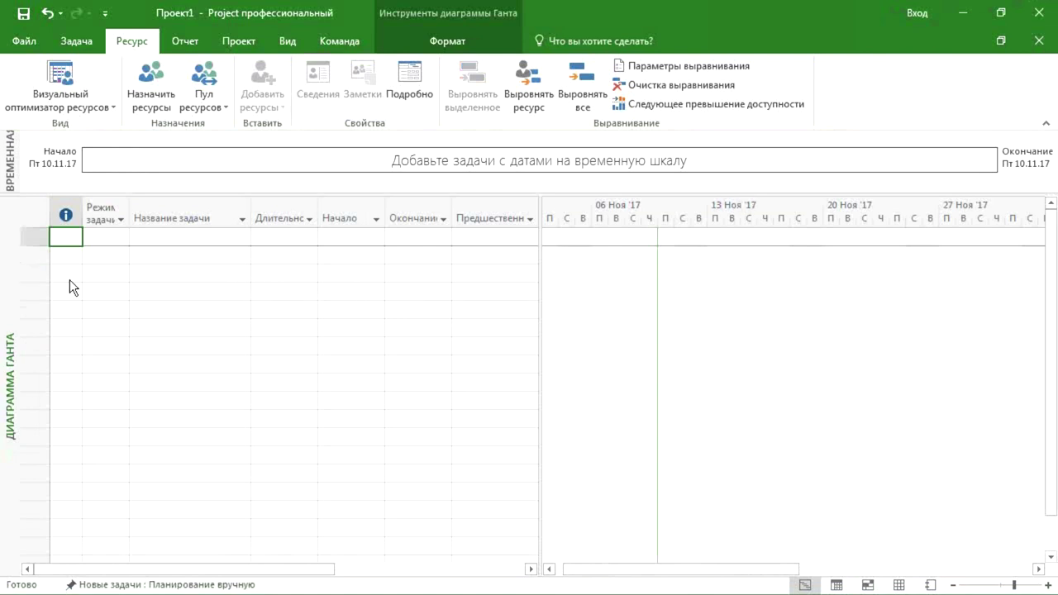
right_click(11, 281)
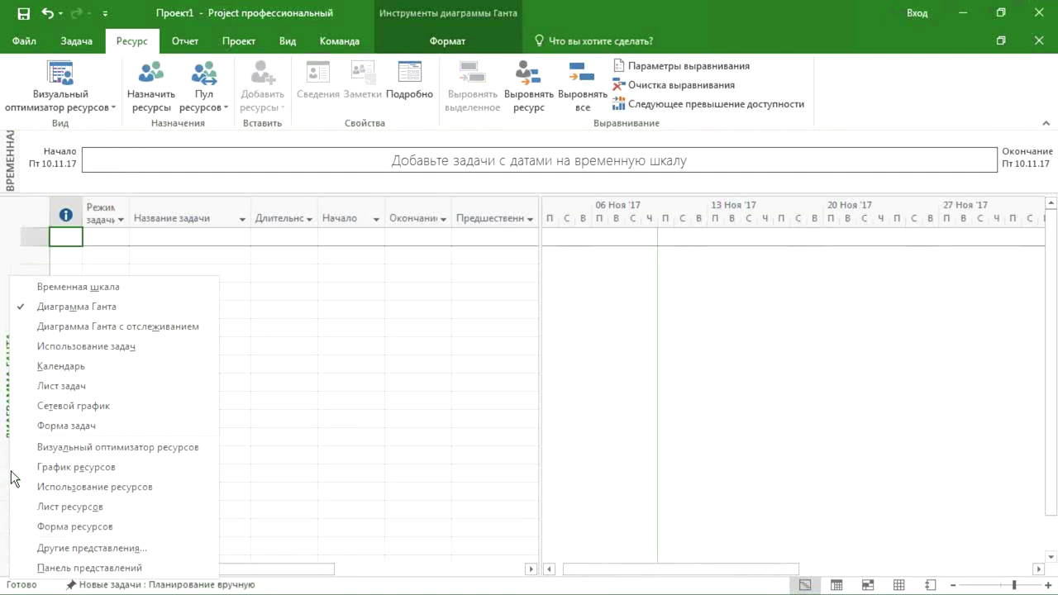
click(19, 505)
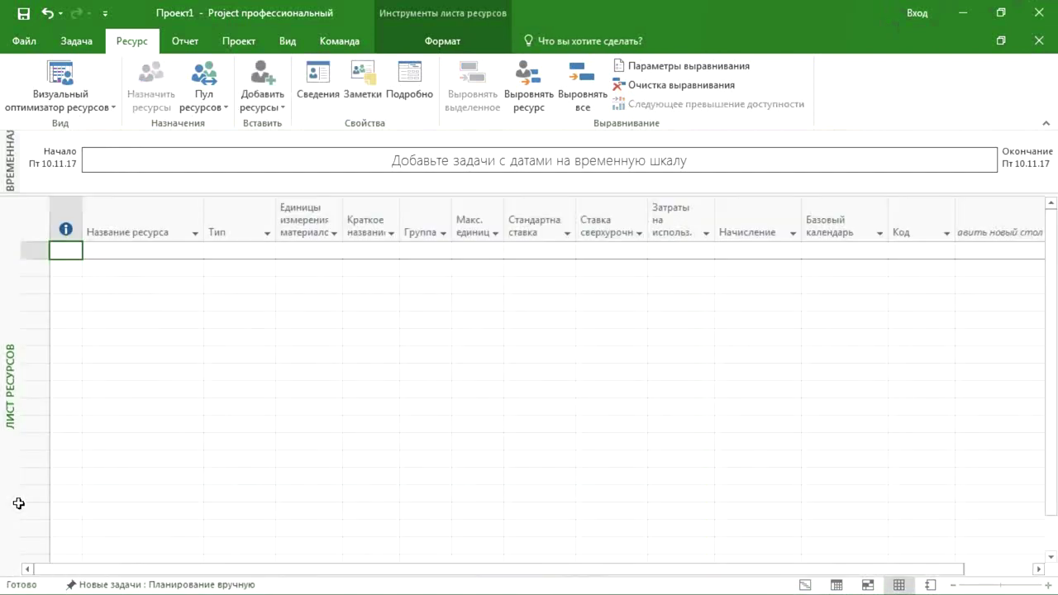
Examine the resource types Трудовой, Материальный and Затраты offered for the blank third row, and leave the type unset
click(233, 287)
click(272, 287)
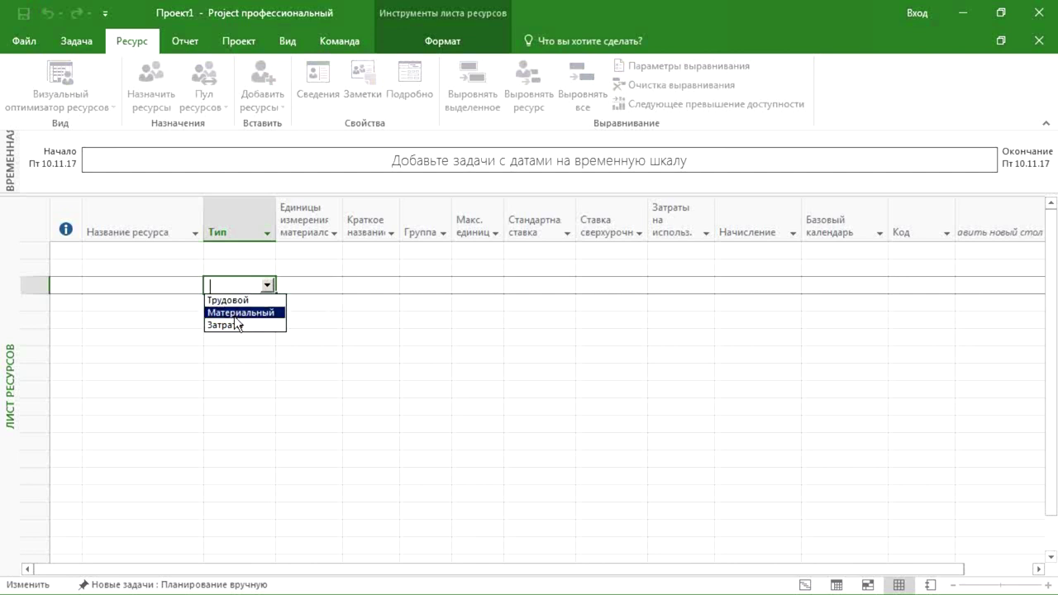
key(Down)
key(Down)
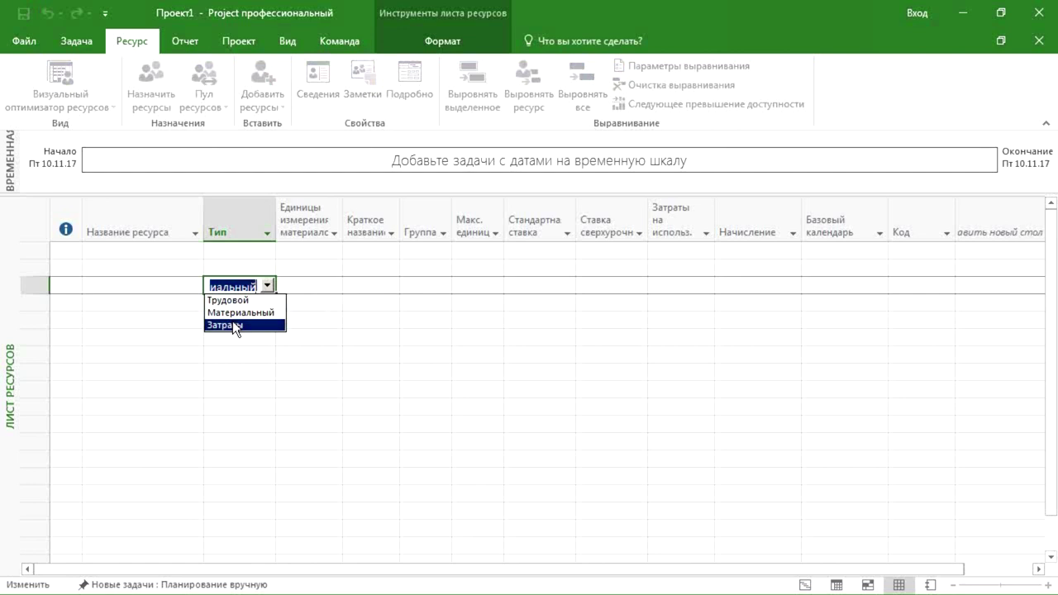
key(Up)
key(Up)
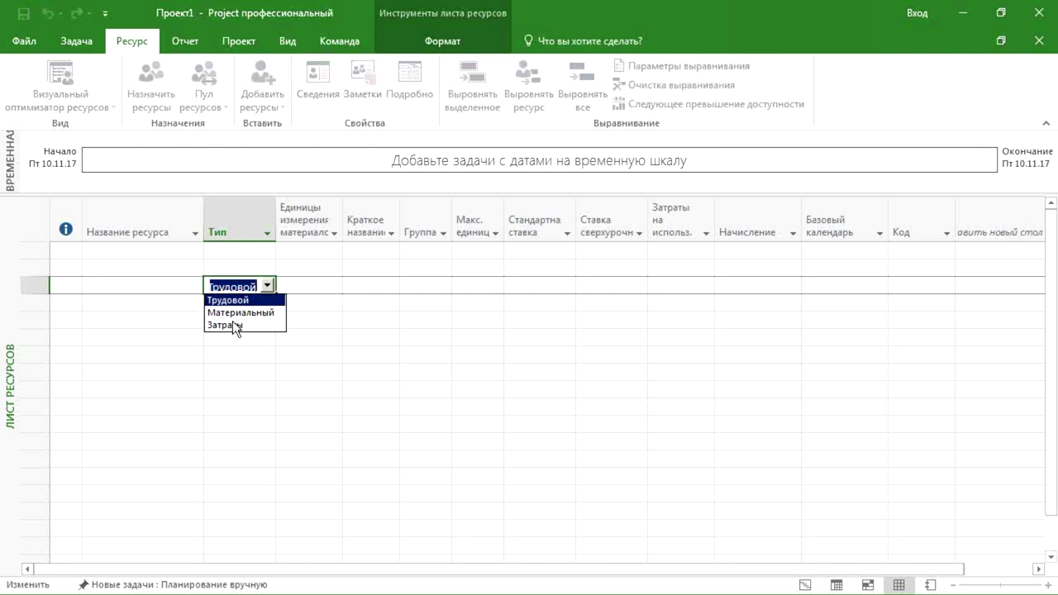
key(Down)
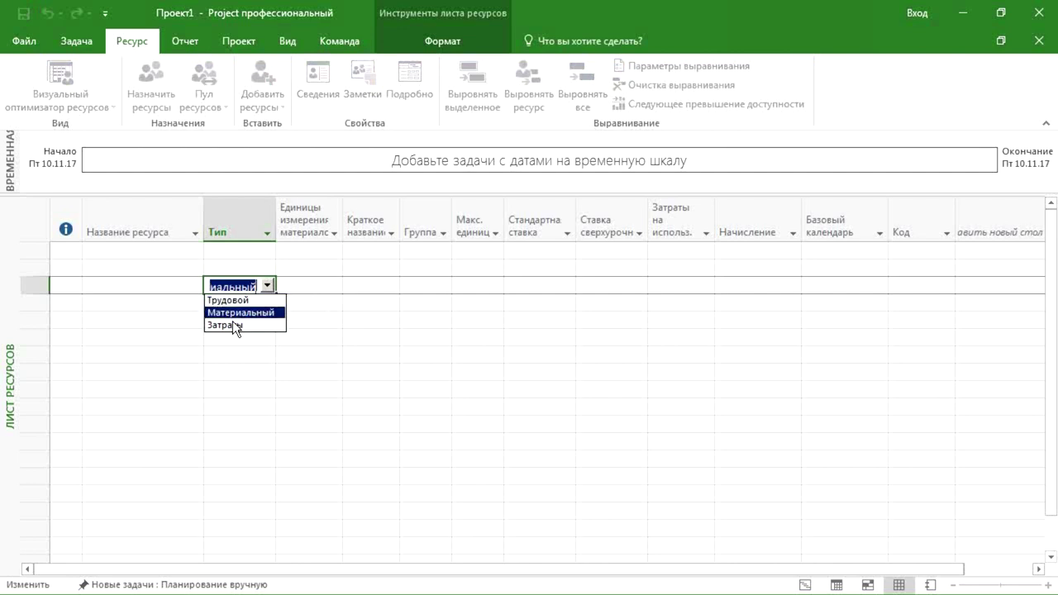
key(Down)
key(Down)
key(Return)
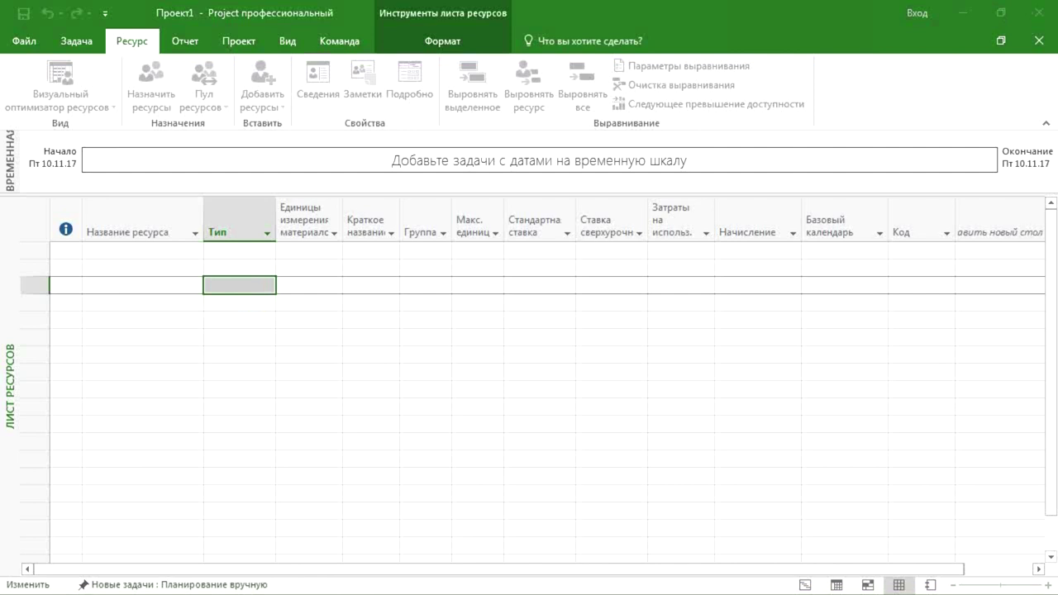
click(257, 287)
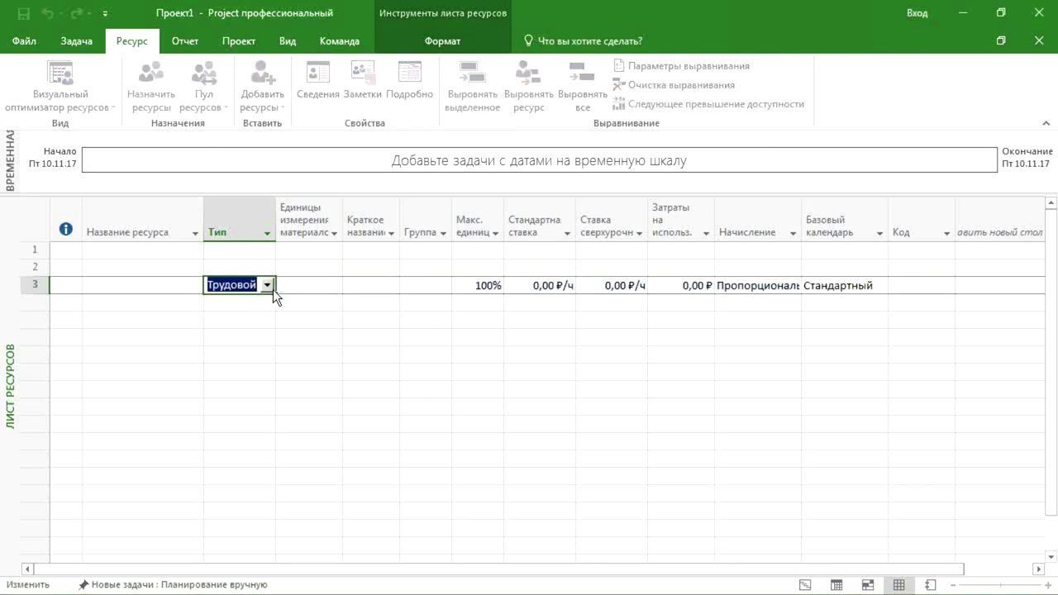
key(Escape)
click(266, 285)
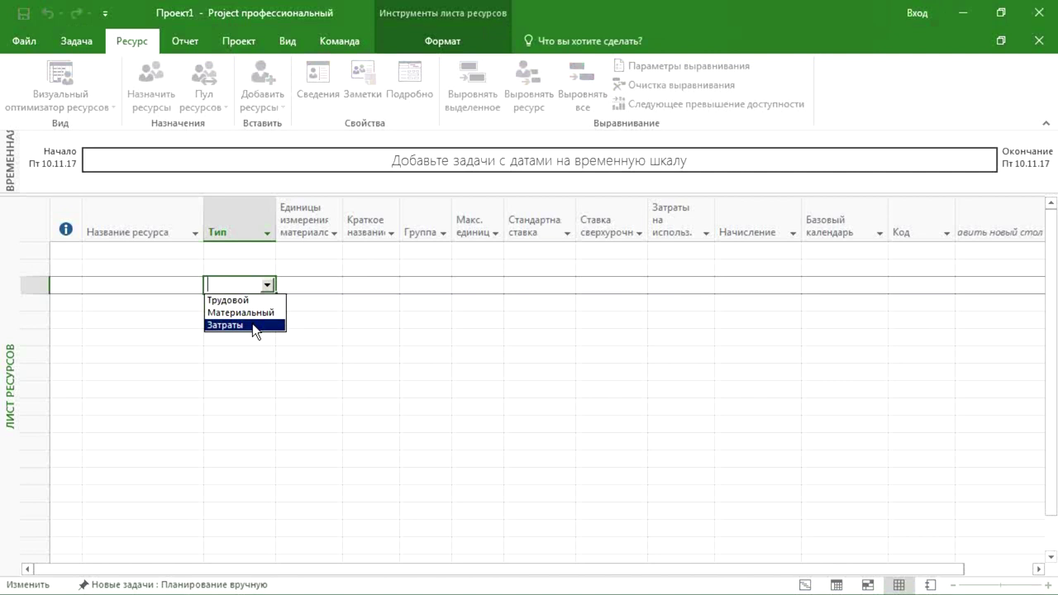
key(Escape)
Add the resource Аутсорсинг with the type Затраты in the third row and check its rate and cost-per-use fields
click(141, 285)
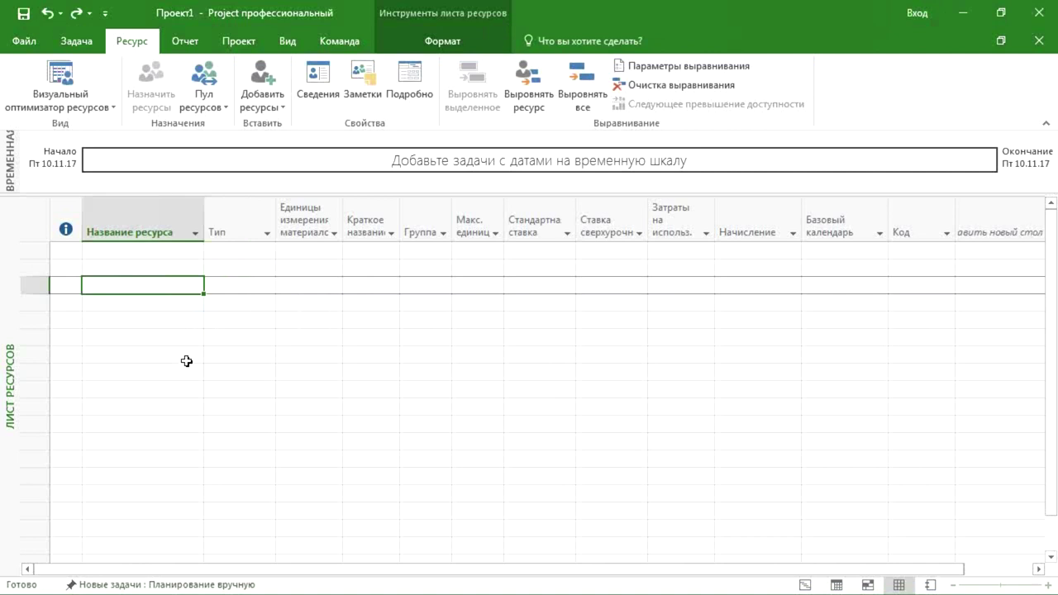
text(Аут)
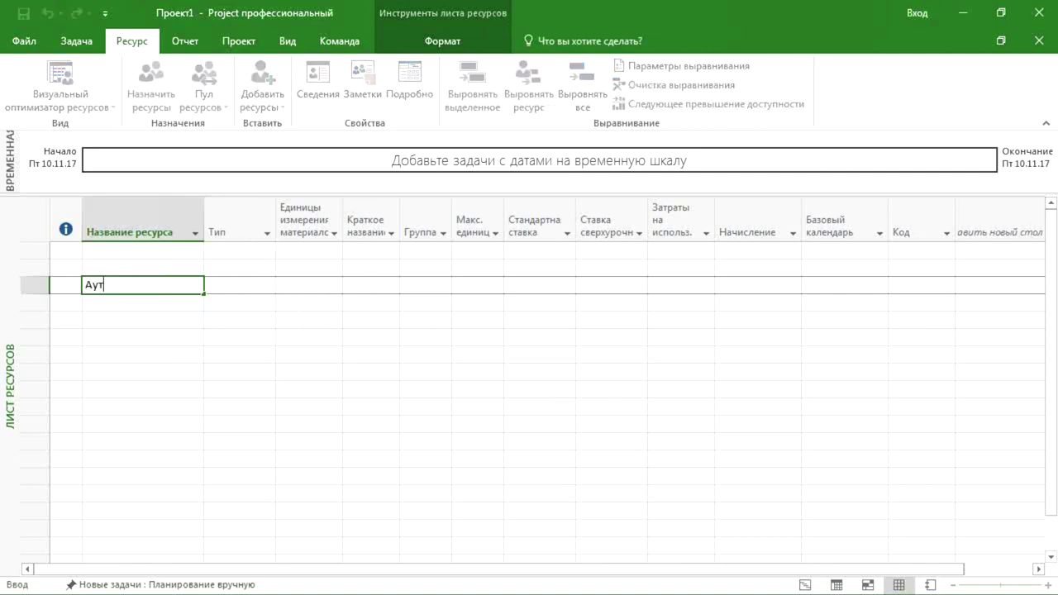
text(сорсинг)
key(Return)
click(248, 287)
click(268, 286)
click(259, 324)
drag(190, 286, 750, 287)
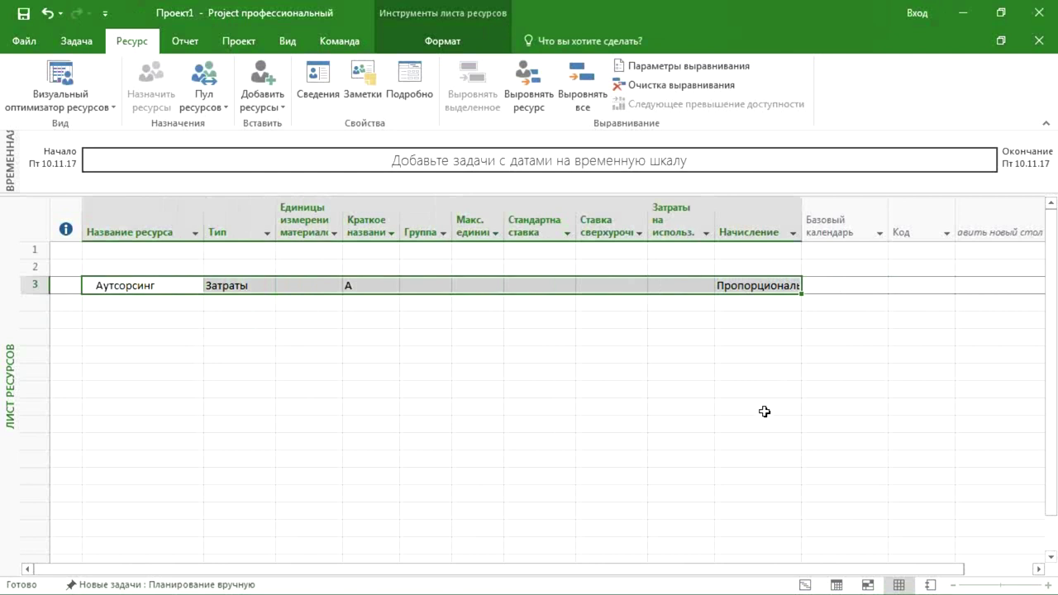
click(538, 290)
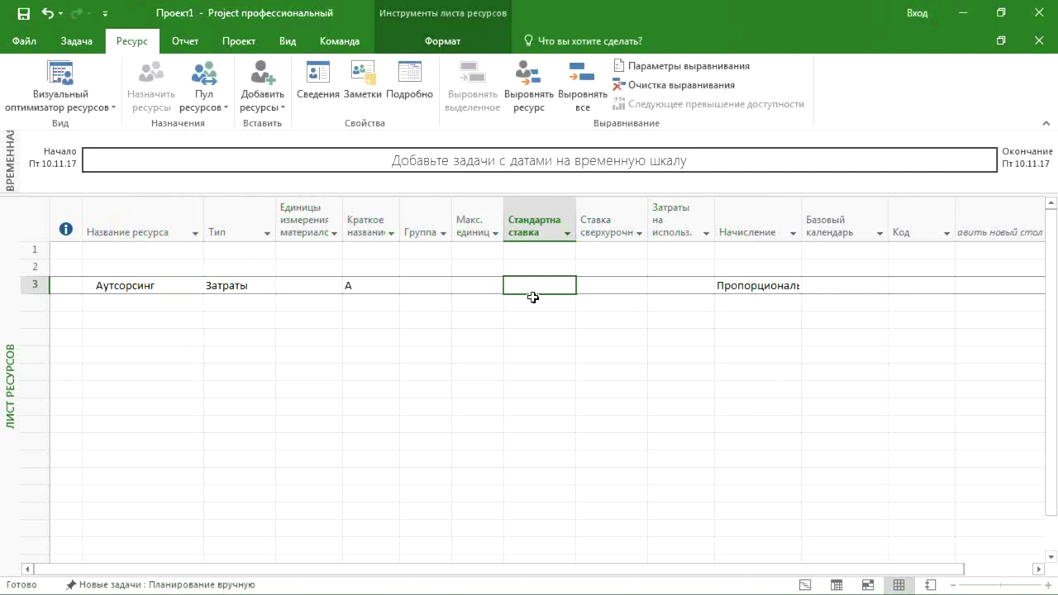
click(682, 285)
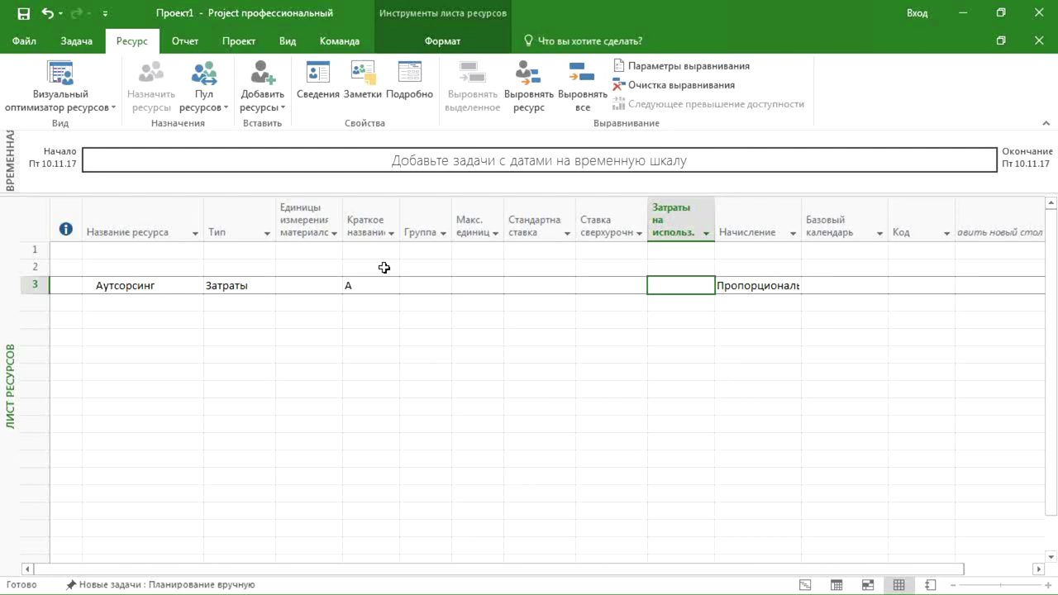
Switch to the Gantt chart (Диаграмма Ганта) and set new tasks to automatic scheduling (Автоматическое планирование)
right_click(14, 300)
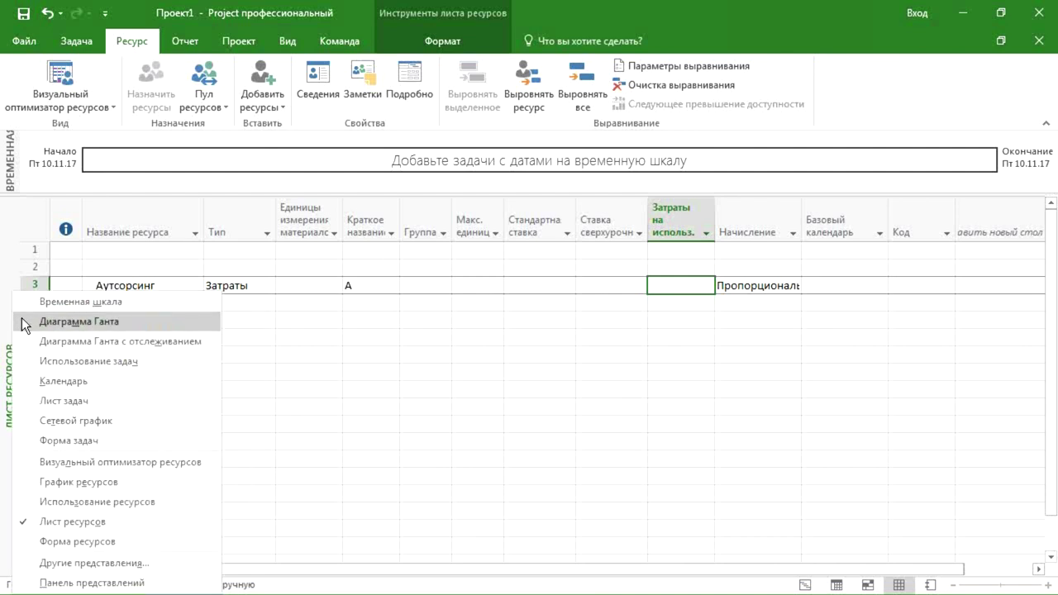
click(47, 325)
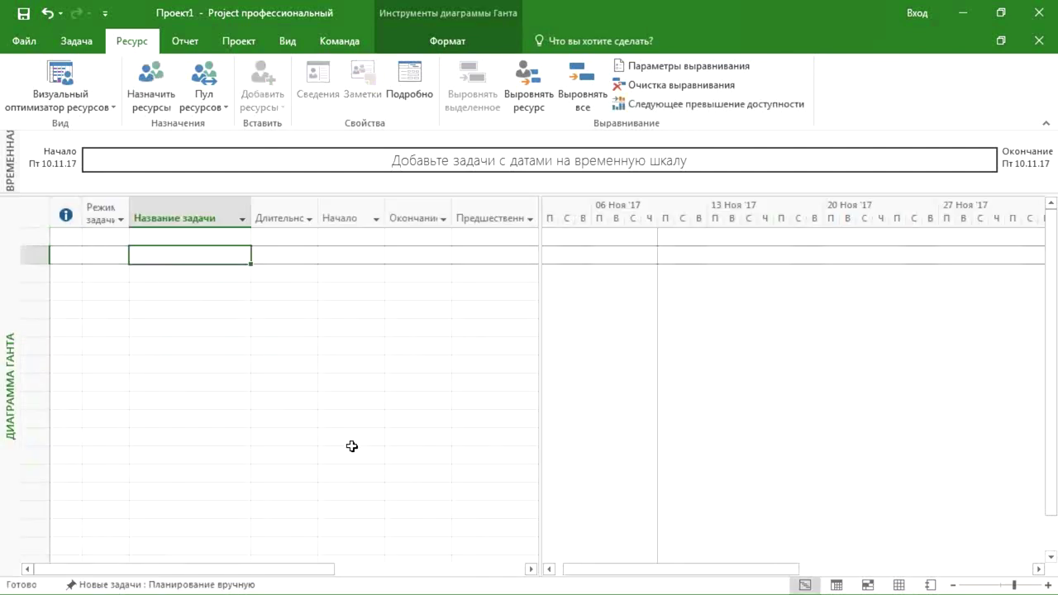
click(206, 584)
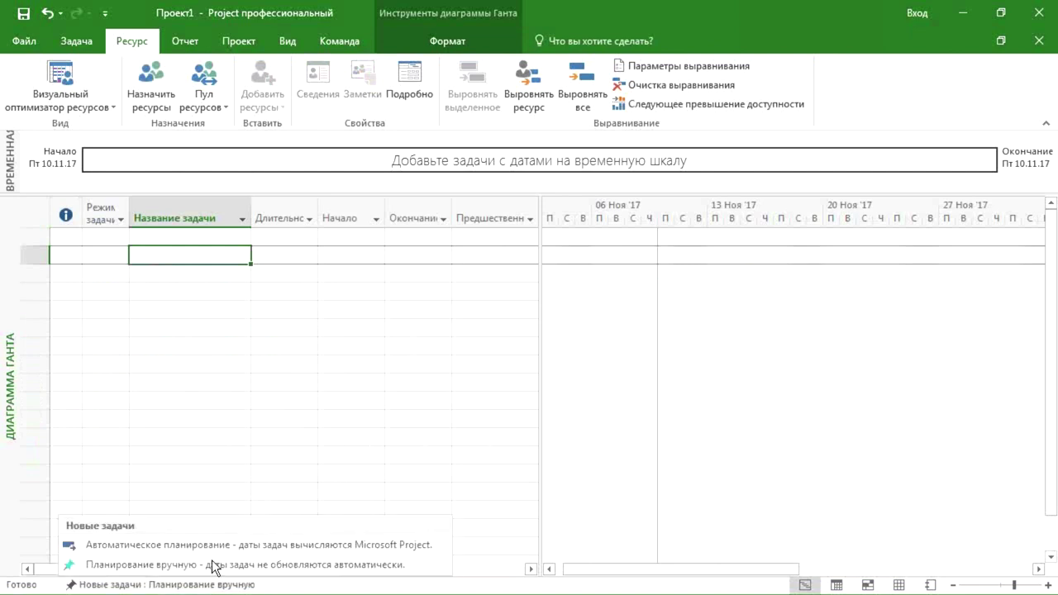
click(214, 546)
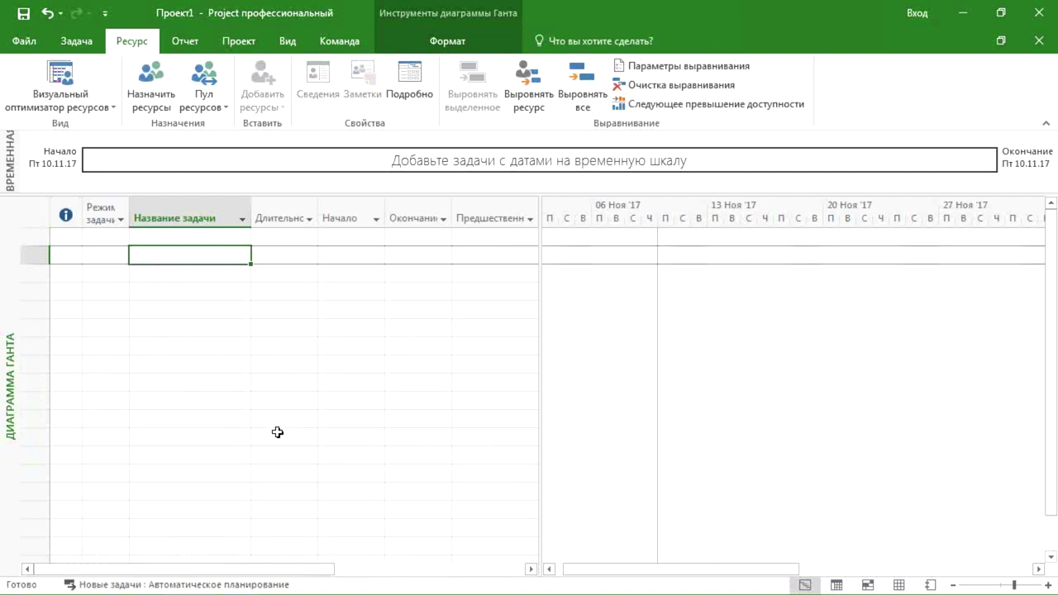
Add a task named Подрядные работы in the second row of the task table
text(Подряд)
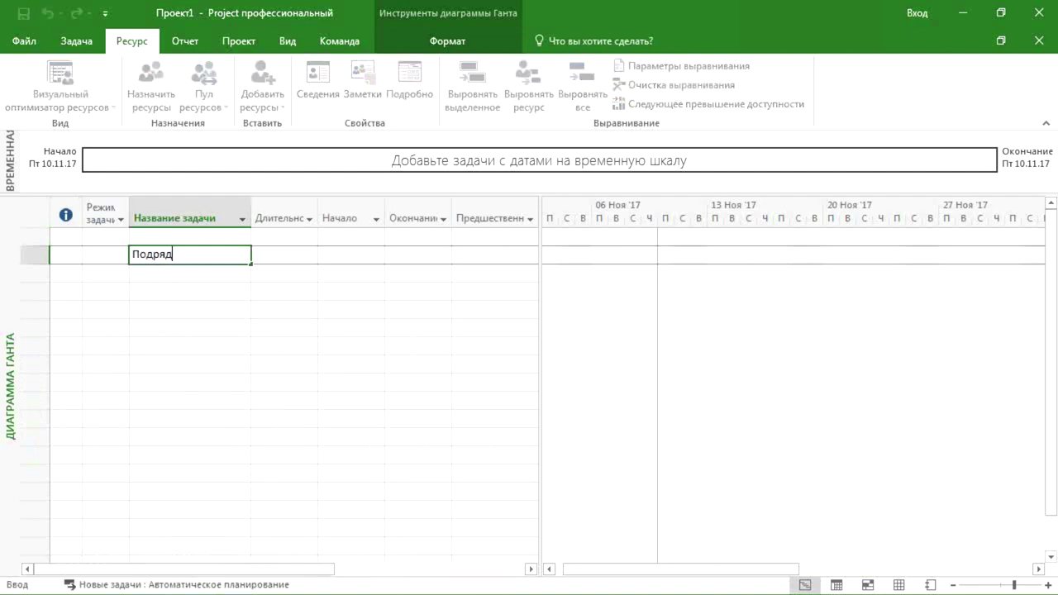
text(ные работы)
key(Return)
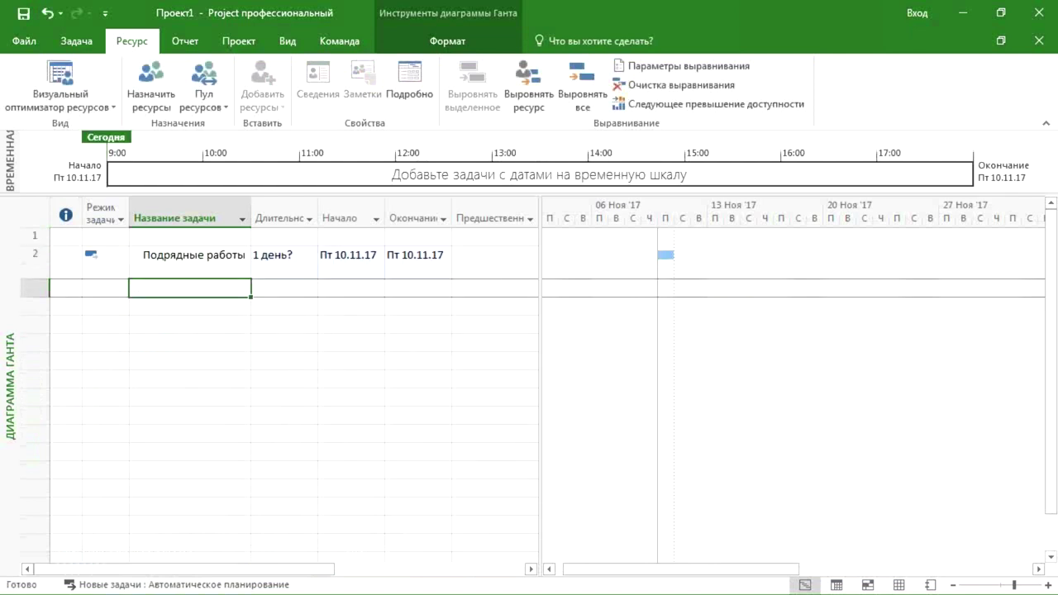
Switch the project from the Gantt chart to the Task Usage view (Использование задач)
click(286, 263)
right_click(10, 253)
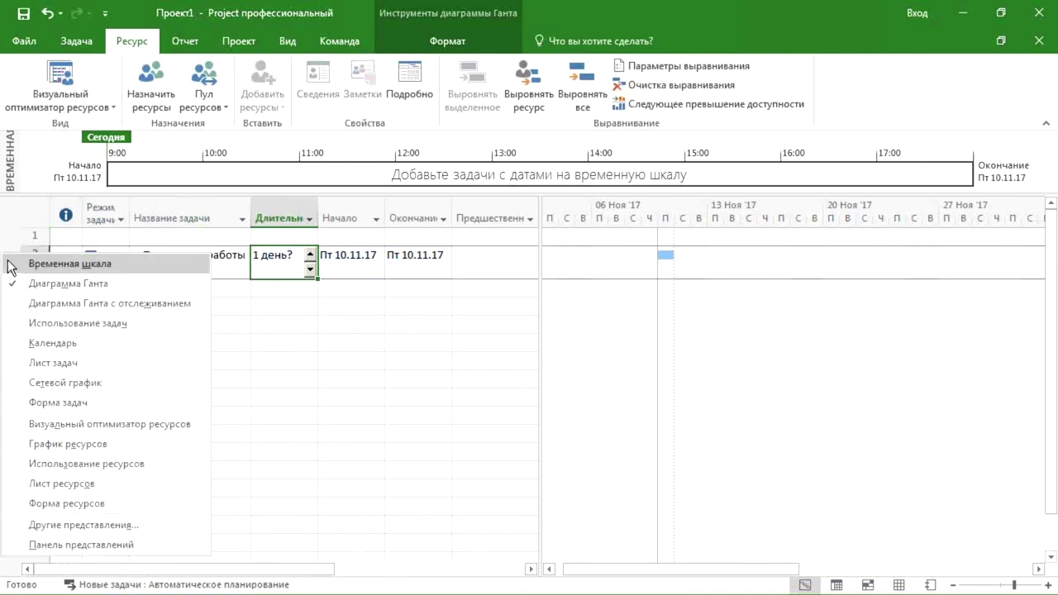
click(33, 322)
Assign the resource Аутсорсинг to the task Подрядные работы
click(186, 254)
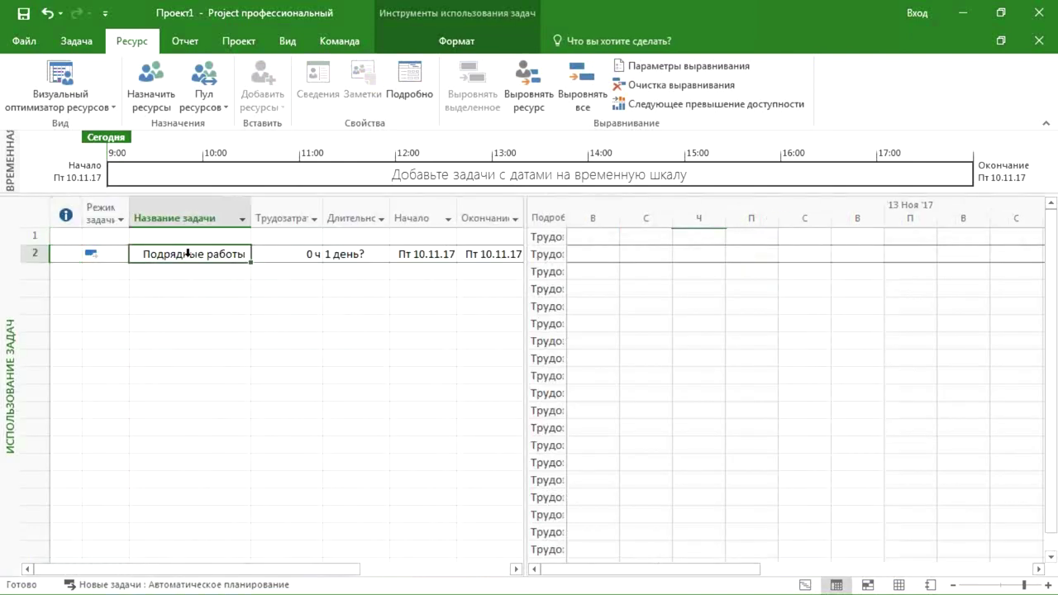
click(156, 100)
click(756, 218)
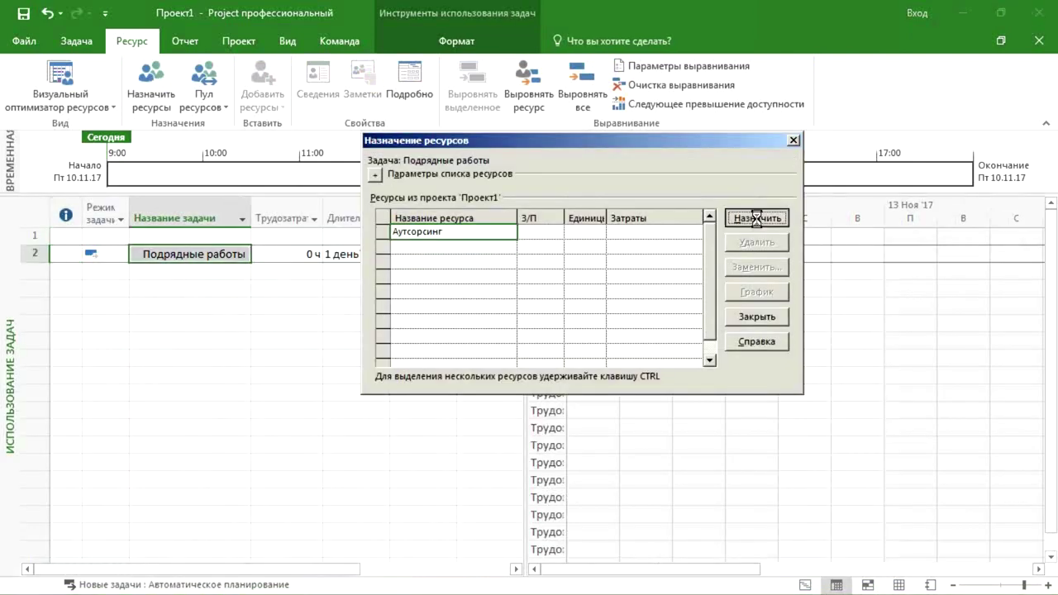
click(791, 141)
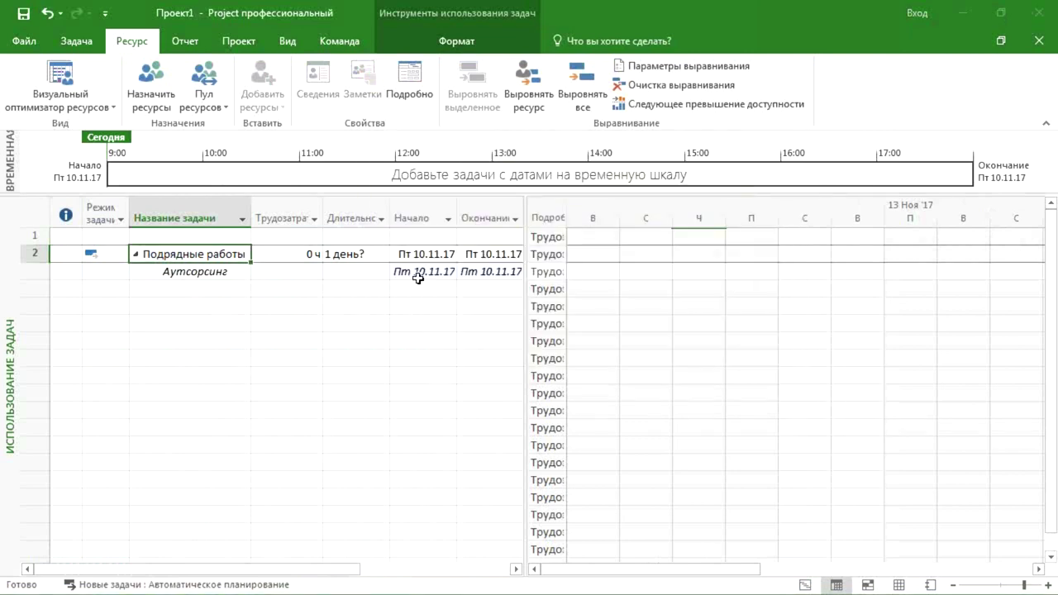
Insert the column Единицы назначения before Трудозатраты and check that field for the Аутсорсинг assignment
click(288, 273)
right_click(279, 213)
click(298, 331)
text(Ед)
key(Return)
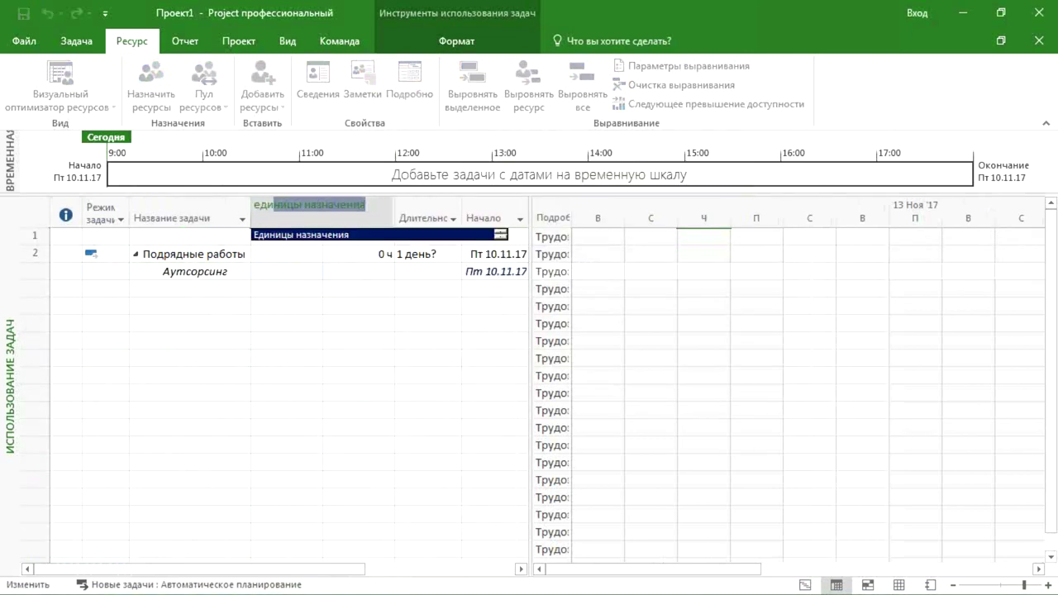
click(279, 273)
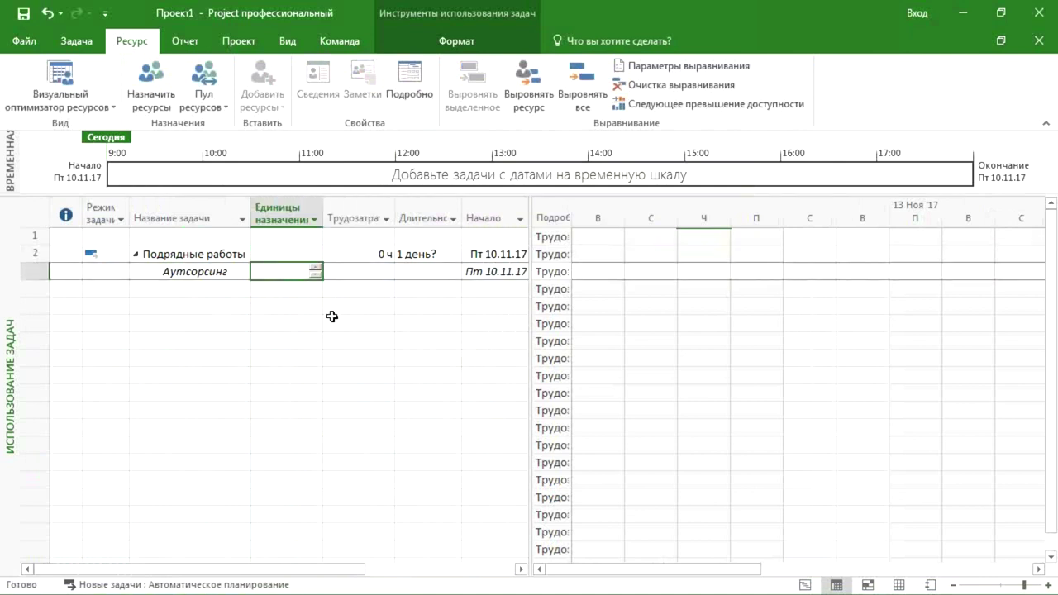
Insert the column Затраты before Единицы назначения and check the cost field of the Аутсорсинг assignment
right_click(291, 212)
click(324, 322)
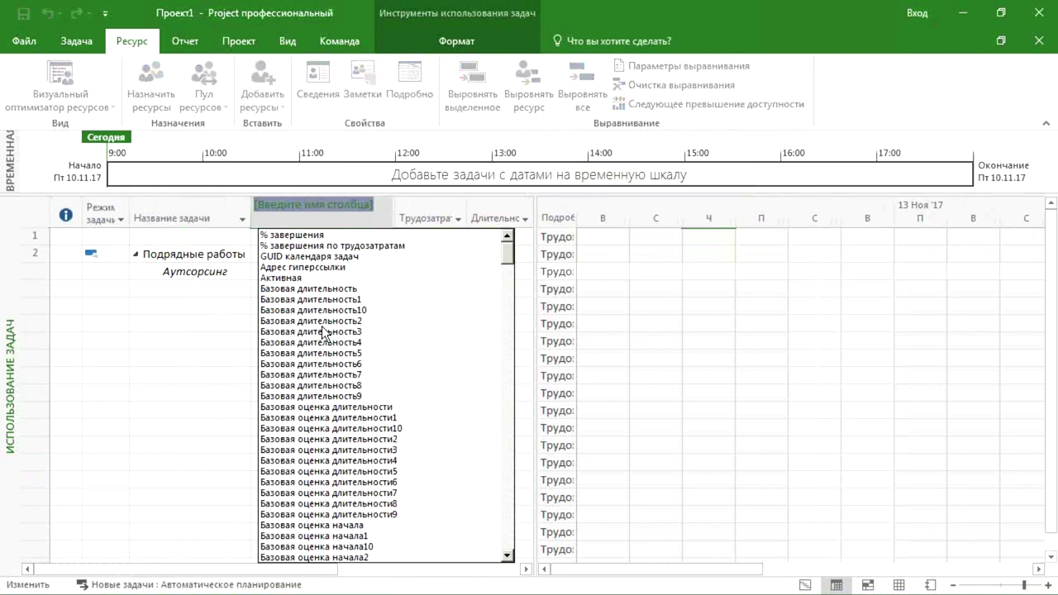
text(Затраты)
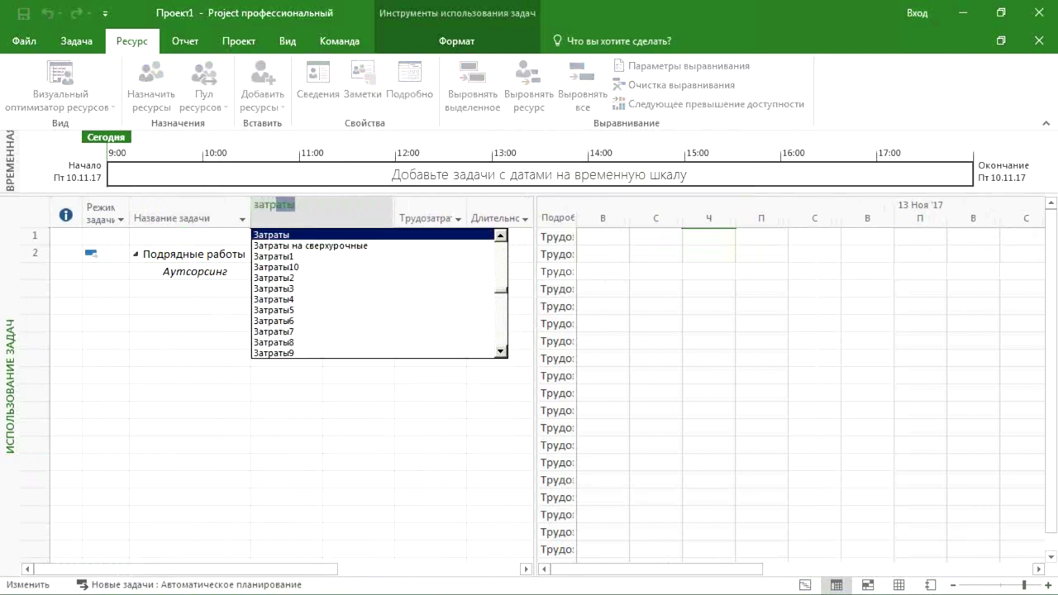
key(Return)
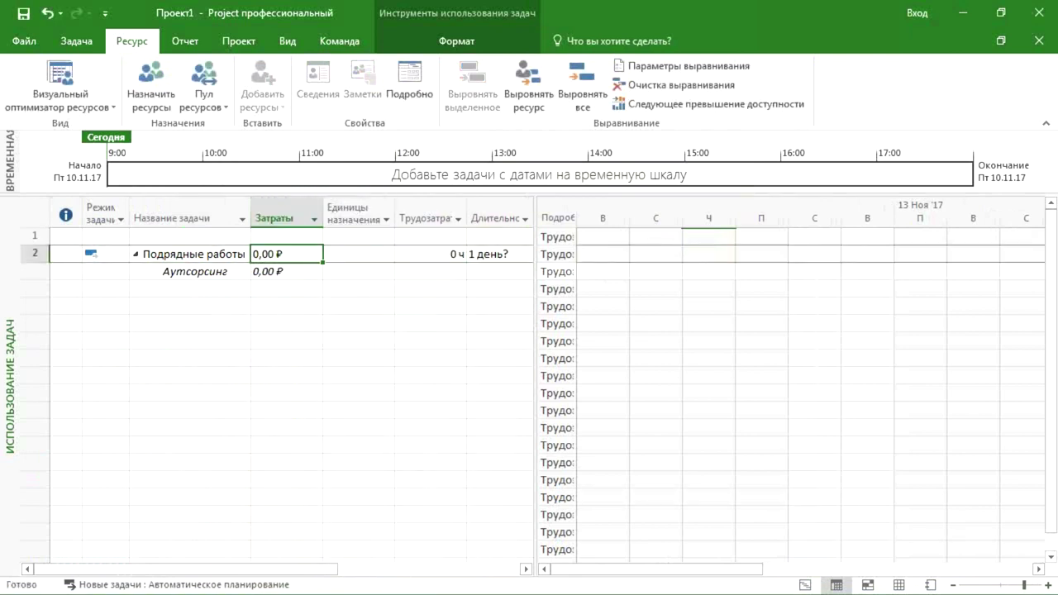
click(290, 276)
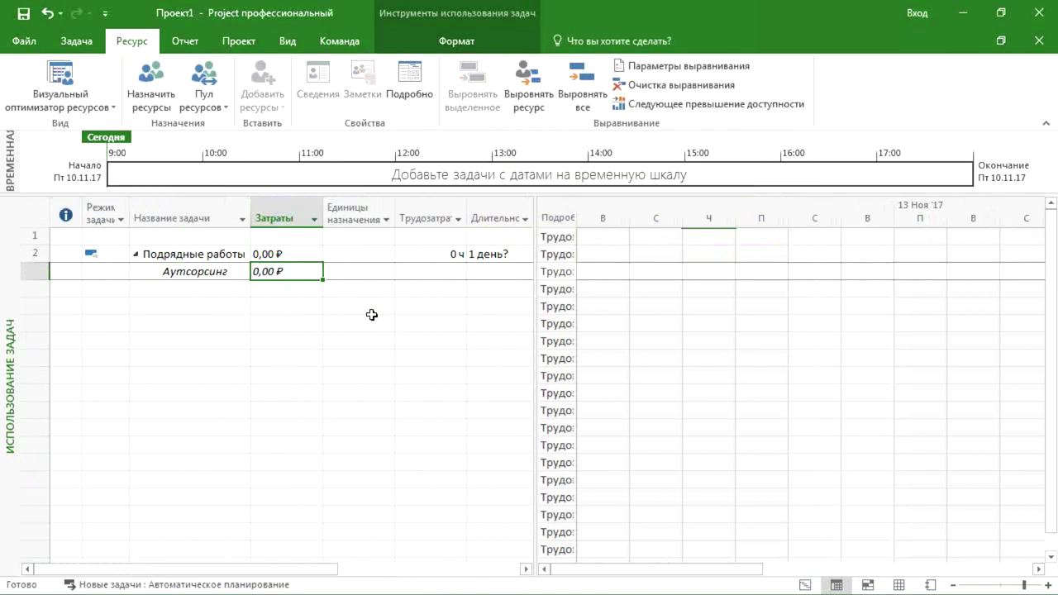
Highlight the Аутсорсинг cost cell and the duration cell of Подрядные работы with a yellow background
click(488, 254)
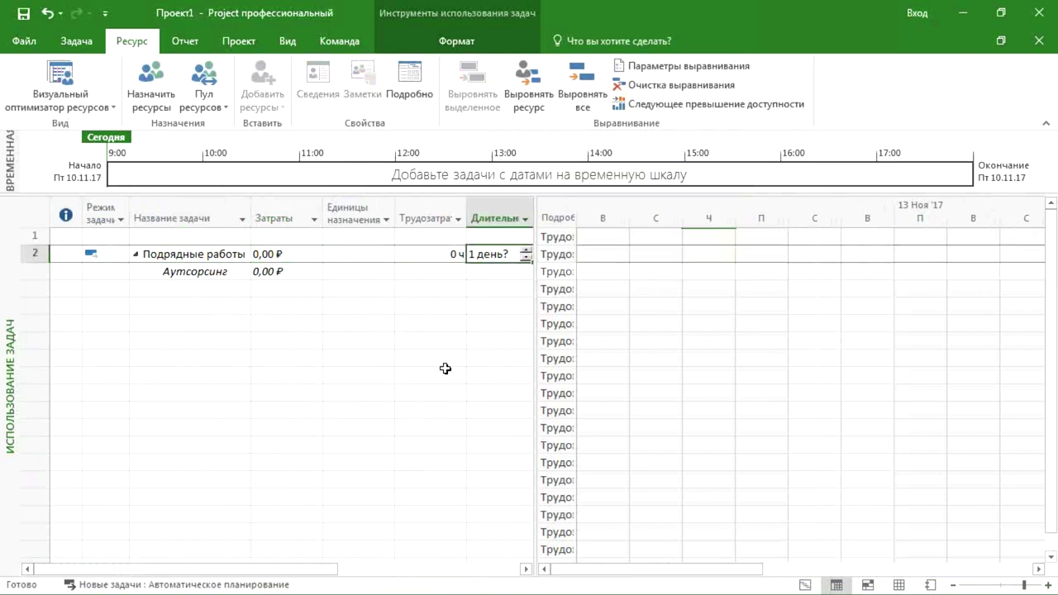
click(297, 272)
ctrl+click(506, 254)
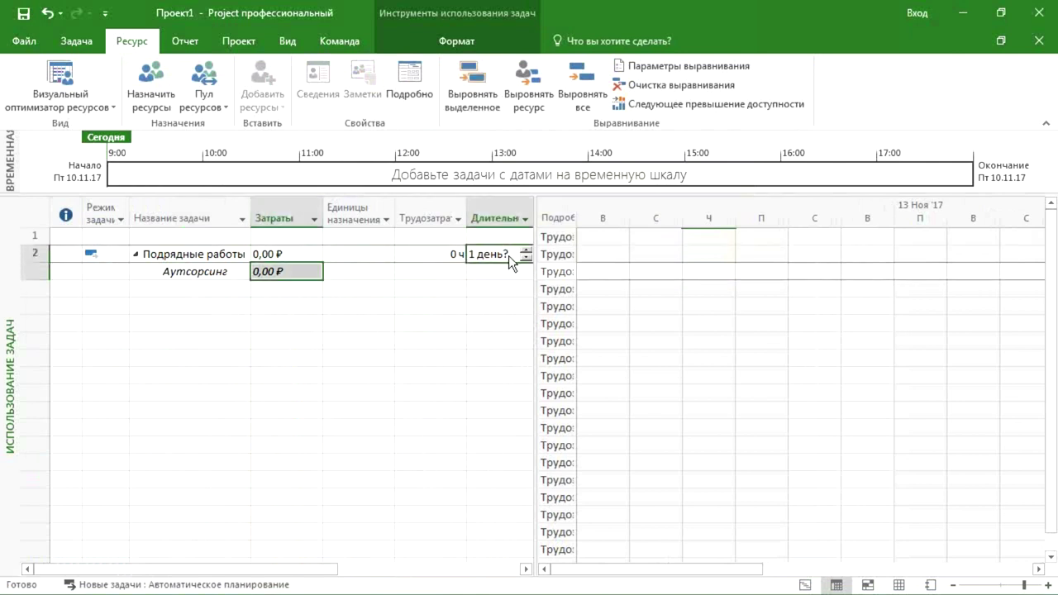
click(76, 40)
click(218, 100)
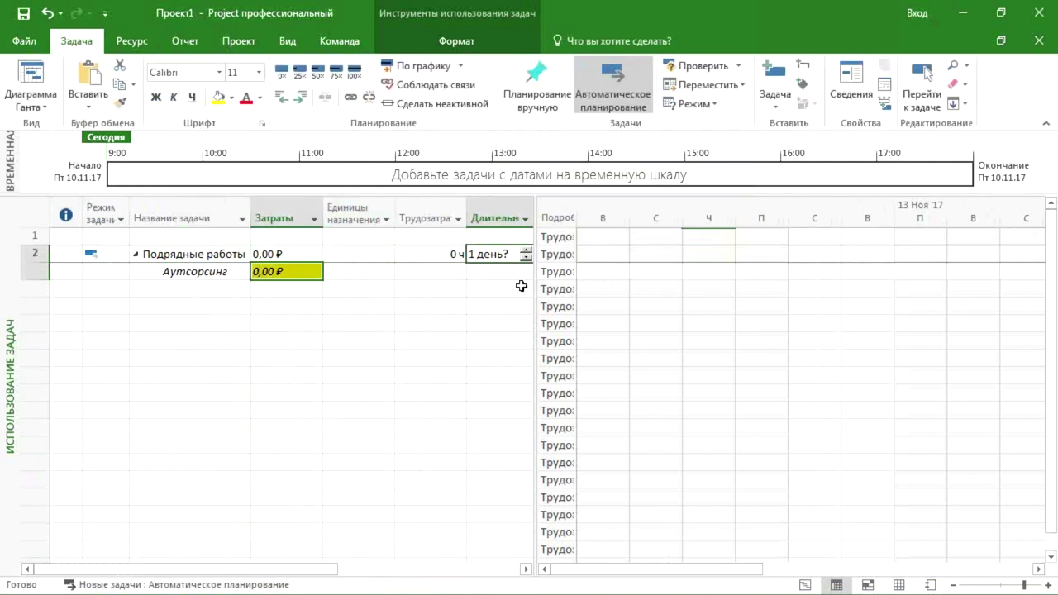
Add the Затраты detail row to the time-phased grid
drag(534, 289, 549, 285)
right_click(651, 282)
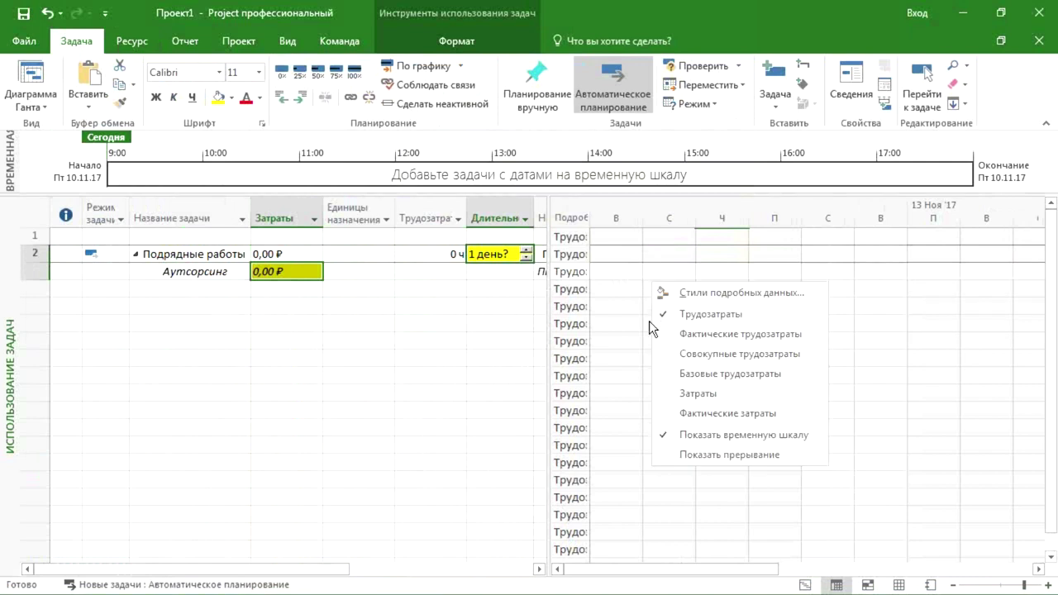
click(660, 387)
Set the duration of the task Подрядные работы to 10 days
click(475, 280)
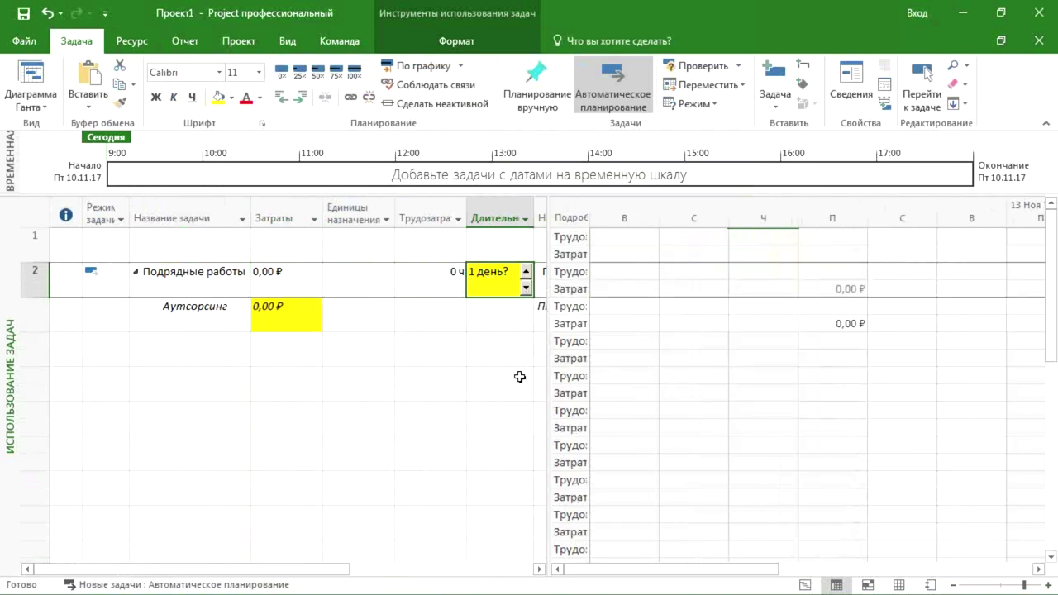
key(Escape)
text(10)
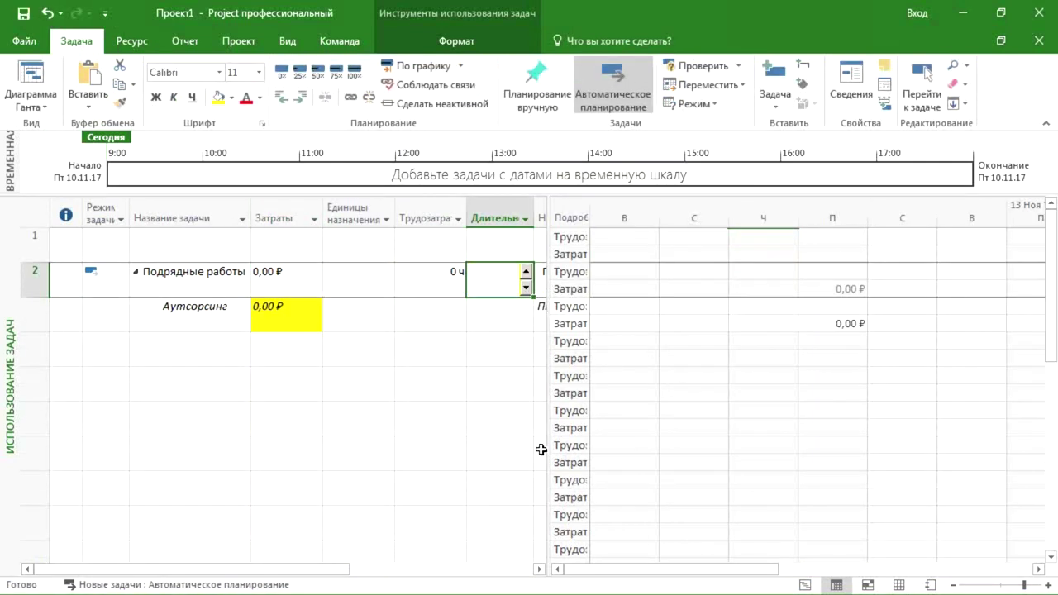
key(Return)
Set the cost of the Аутсорсинг assignment to 100 000 ₽
click(300, 339)
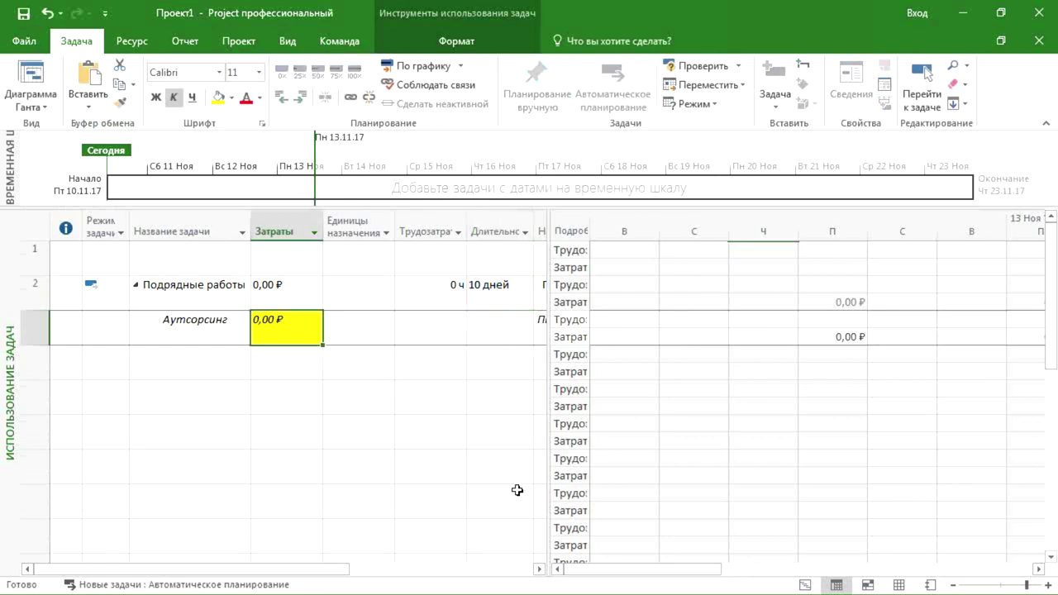
text(100 )
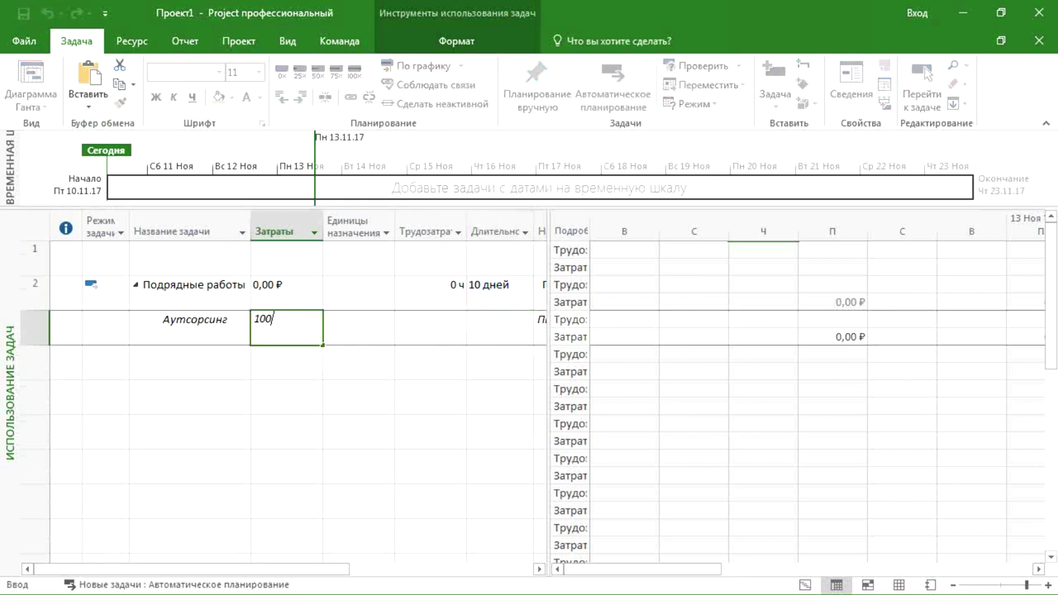
text(000)
key(Return)
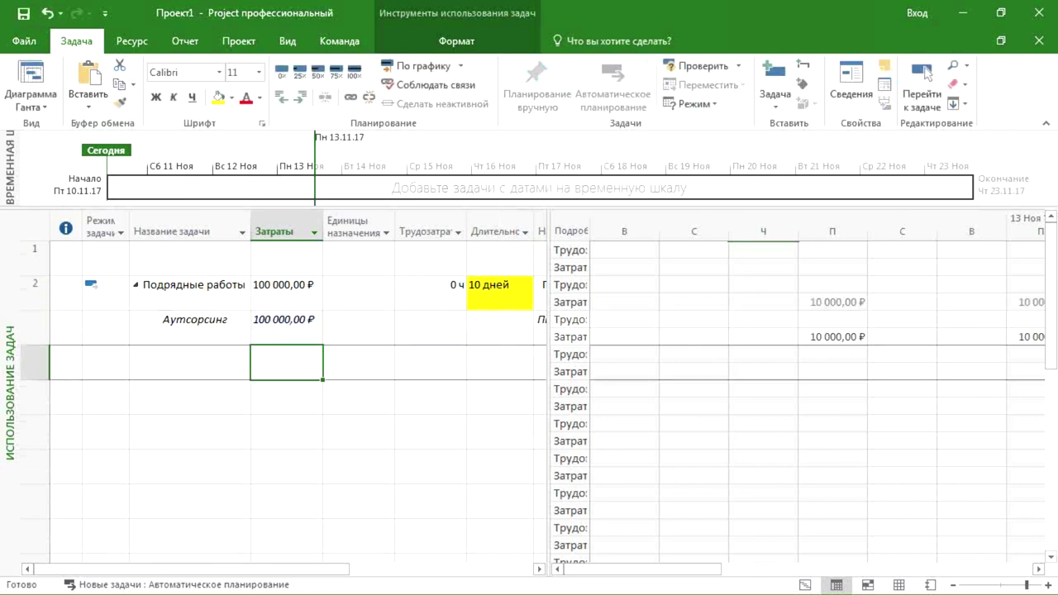
Examine the task's duration and dates and how the Аутсорсинг cost is distributed by day in the time-phased grid
drag(548, 439, 661, 444)
click(484, 303)
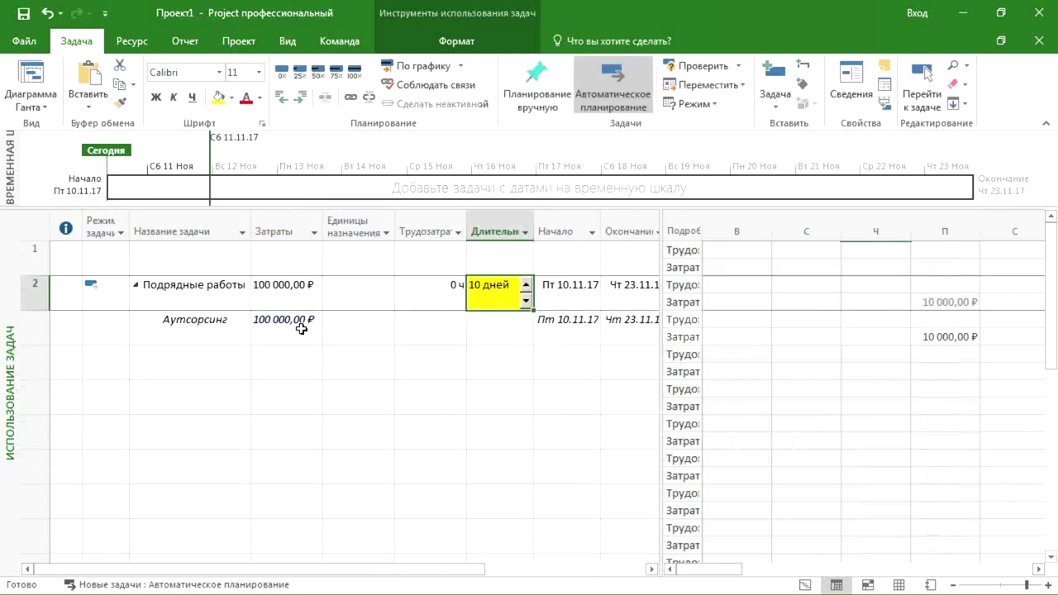
ctrl+click(296, 324)
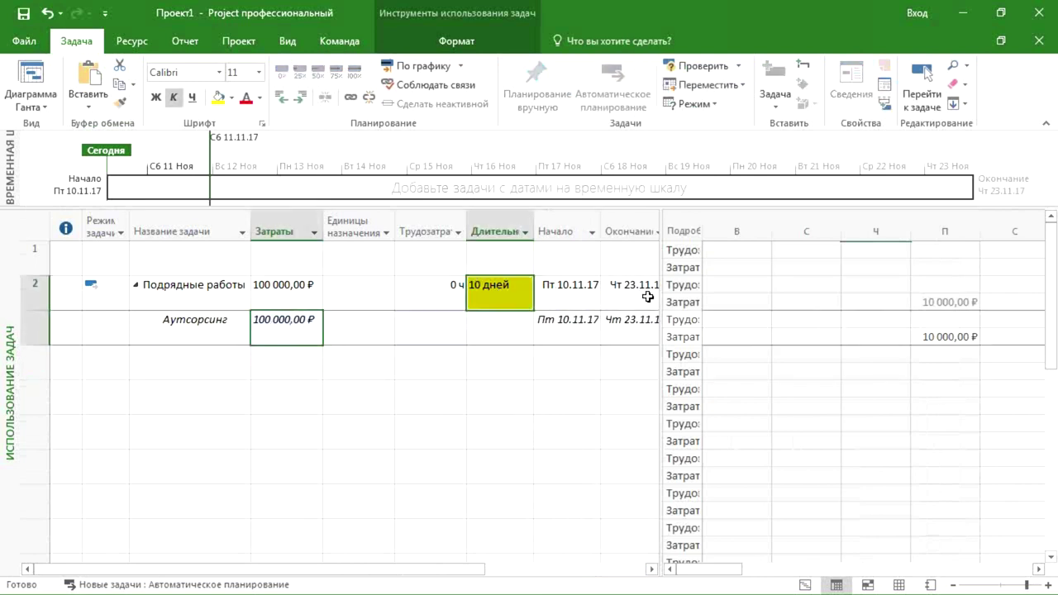
drag(432, 331, 433, 332)
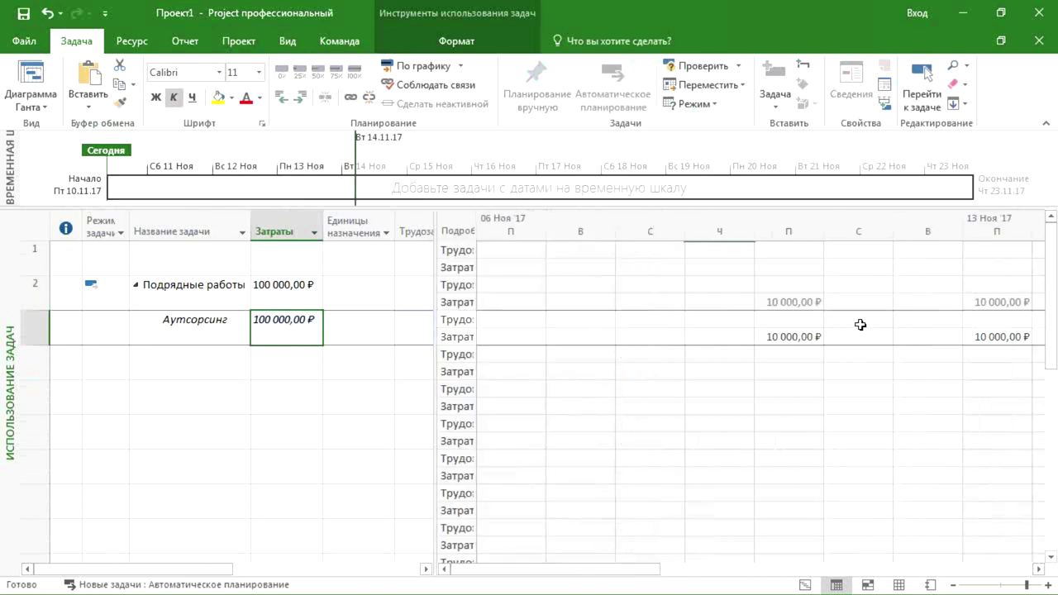
click(803, 338)
key(Right)
key(Right)
key(Right)
key(Right)
key(Right)
key(Right)
key(Right)
key(Right)
key(Right)
key(Right)
key(Right)
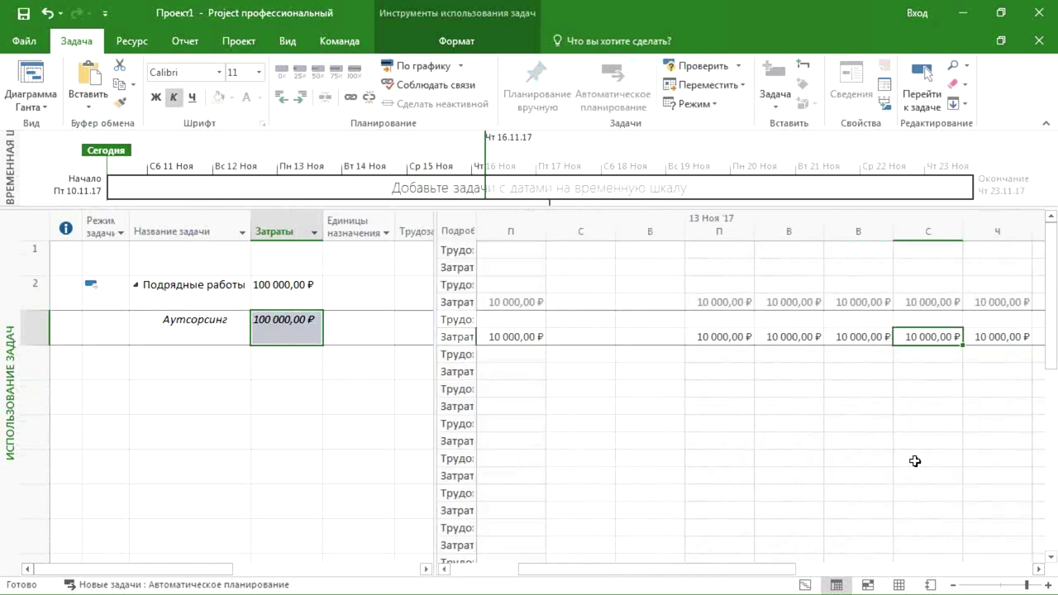
key(Right)
key(Right)
key(Right)
key(Right)
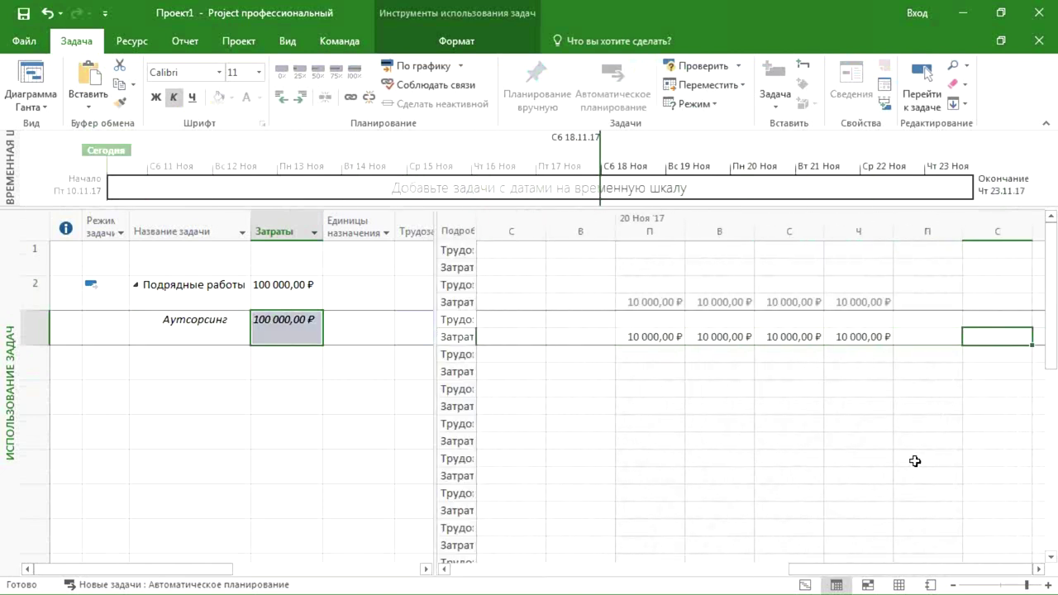
key(Left)
key(Left)
key(Left)
key(Left)
key(Left)
key(Left)
key(Left)
key(Left)
key(Left)
key(Left)
key(Left)
key(Left)
key(Left)
key(Left)
key(Left)
key(Left)
key(Left)
key(Left)
key(Left)
key(Left)
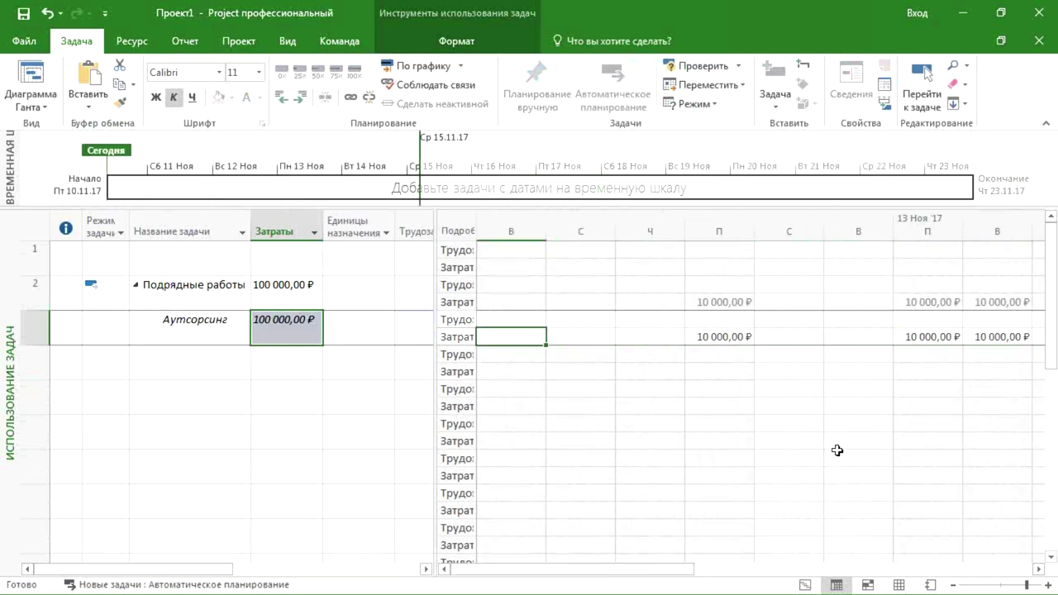
Compare the total cost of the Аутсорсинг assignment with its daily costs and the task's duration
drag(433, 389, 649, 385)
click(273, 329)
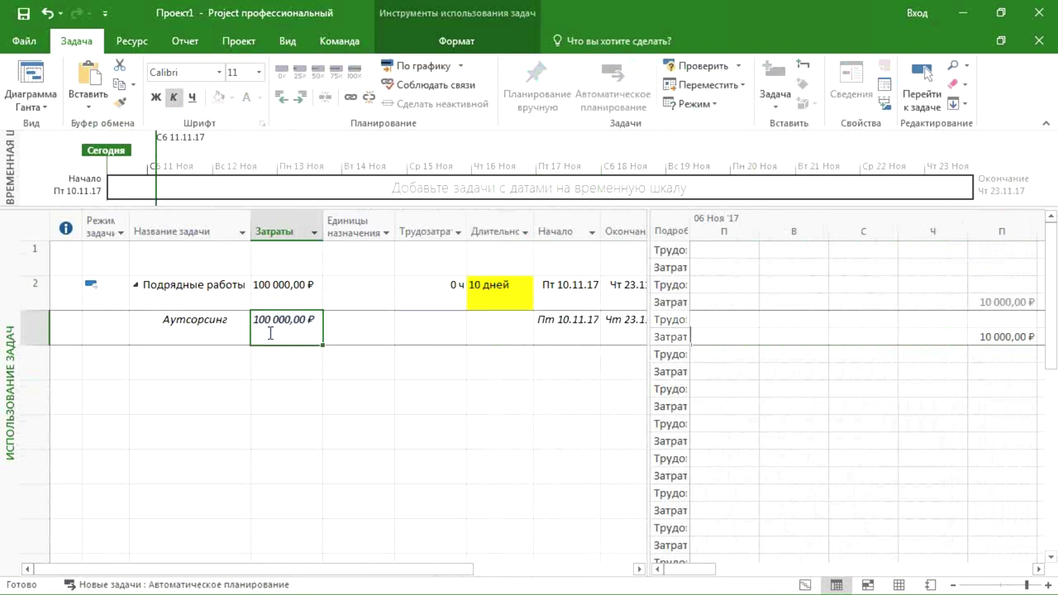
key(Escape)
click(1000, 340)
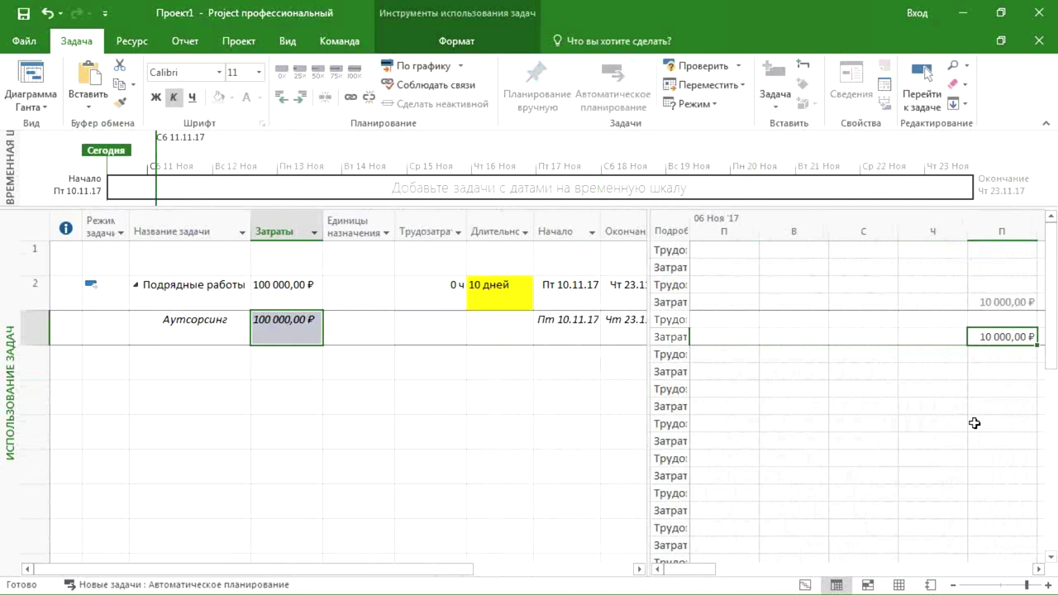
scroll(1038, 569, right, 4)
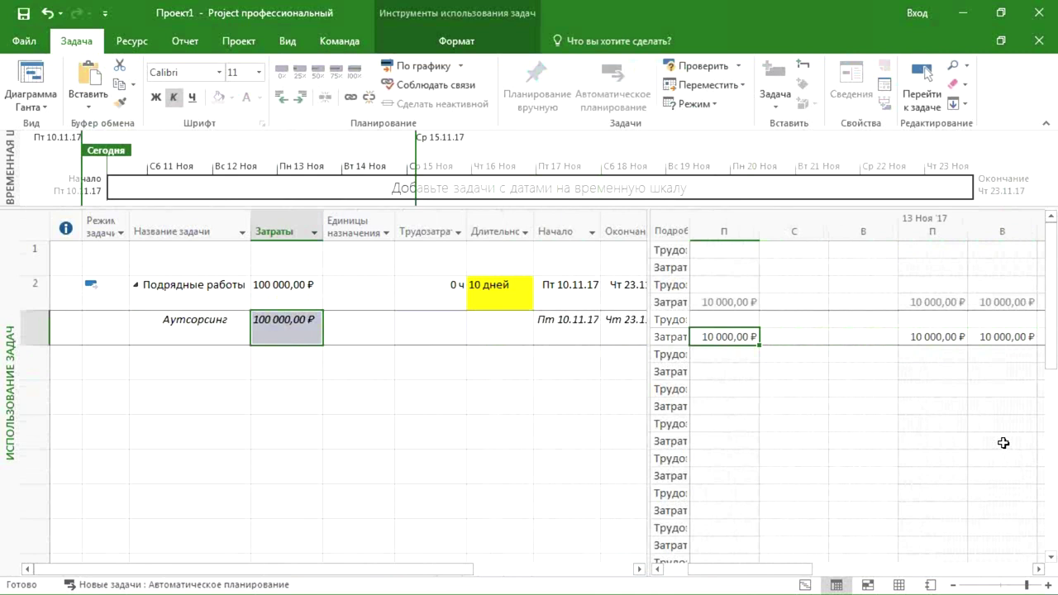
click(485, 297)
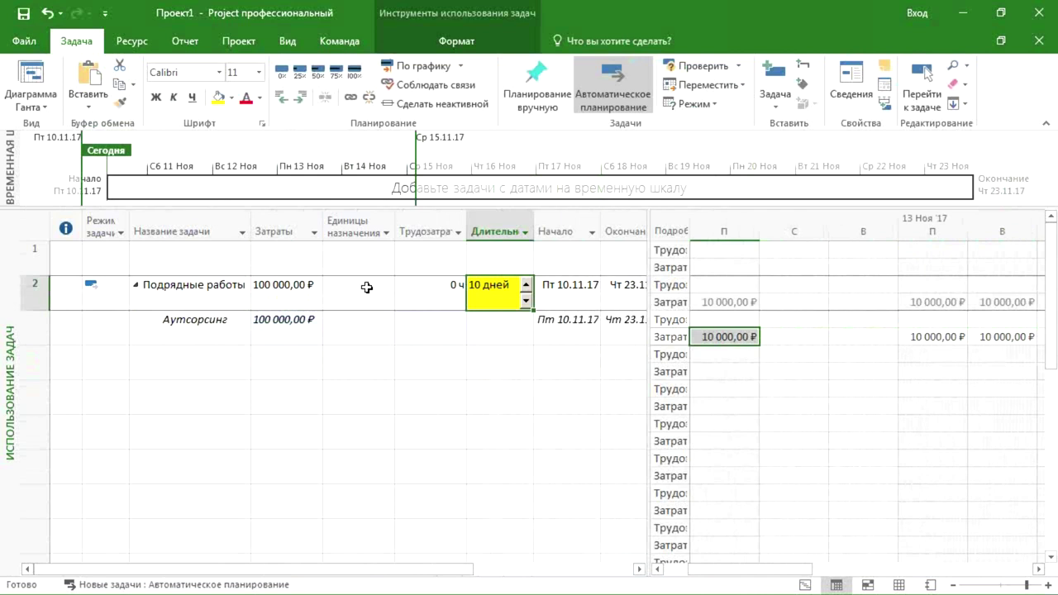
click(298, 290)
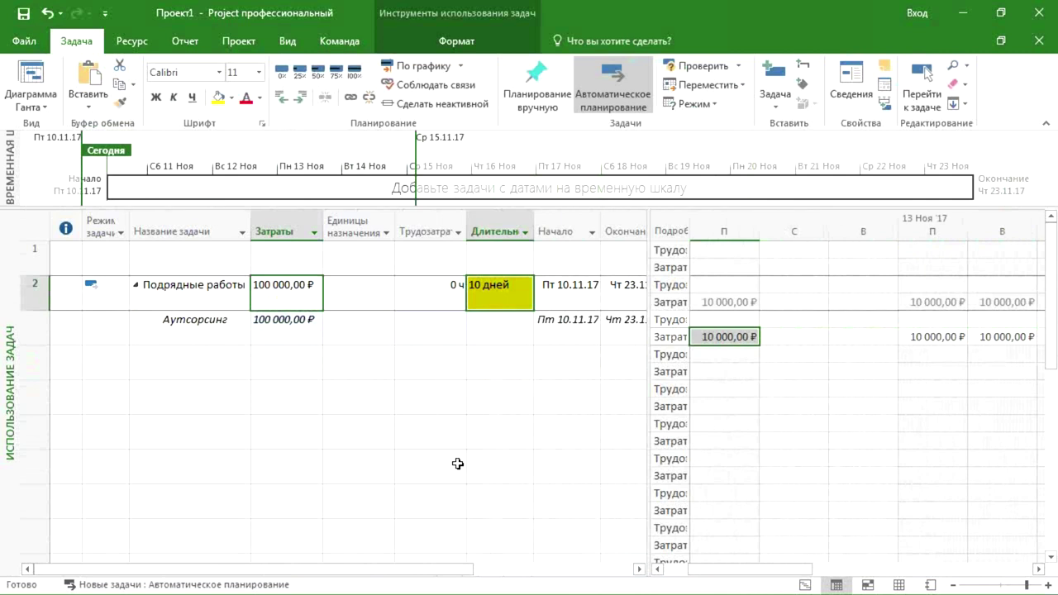
Set the duration of Подрядные работы to 12 days and check the total and daily costs of Аутсорсинг
click(501, 299)
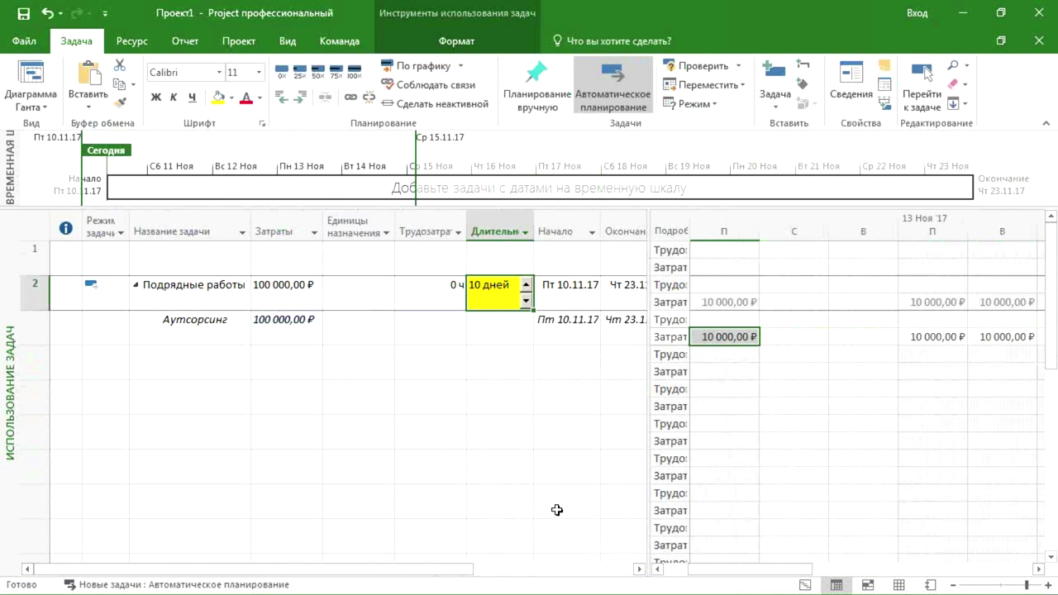
text(12)
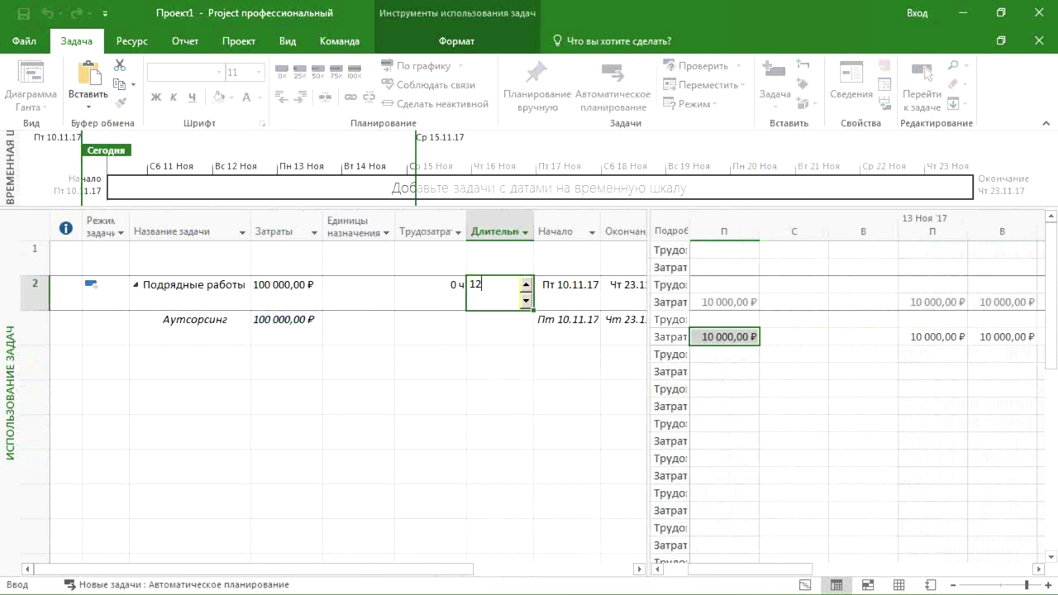
key(Return)
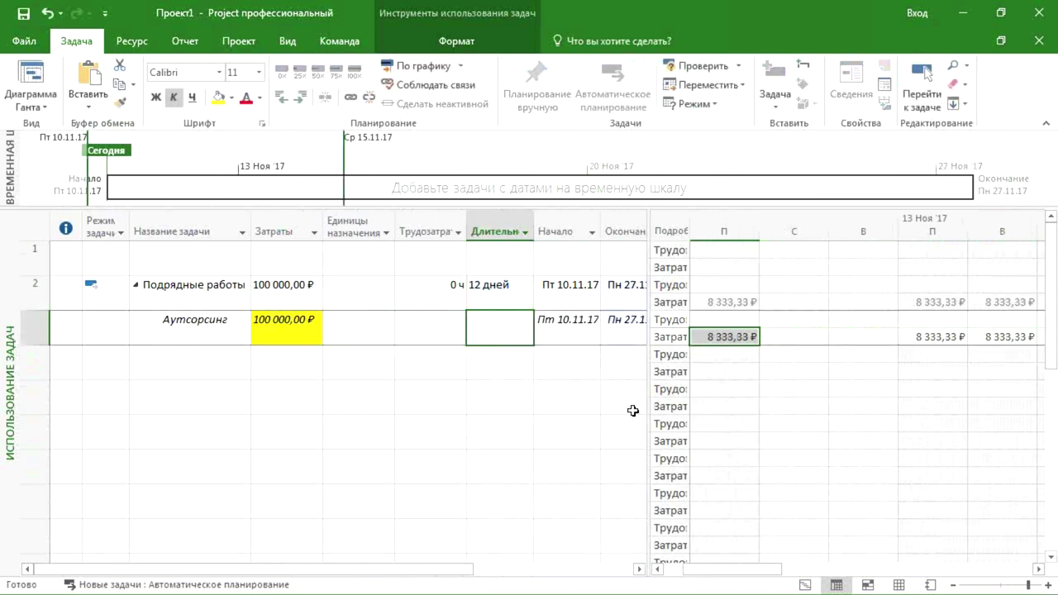
click(288, 286)
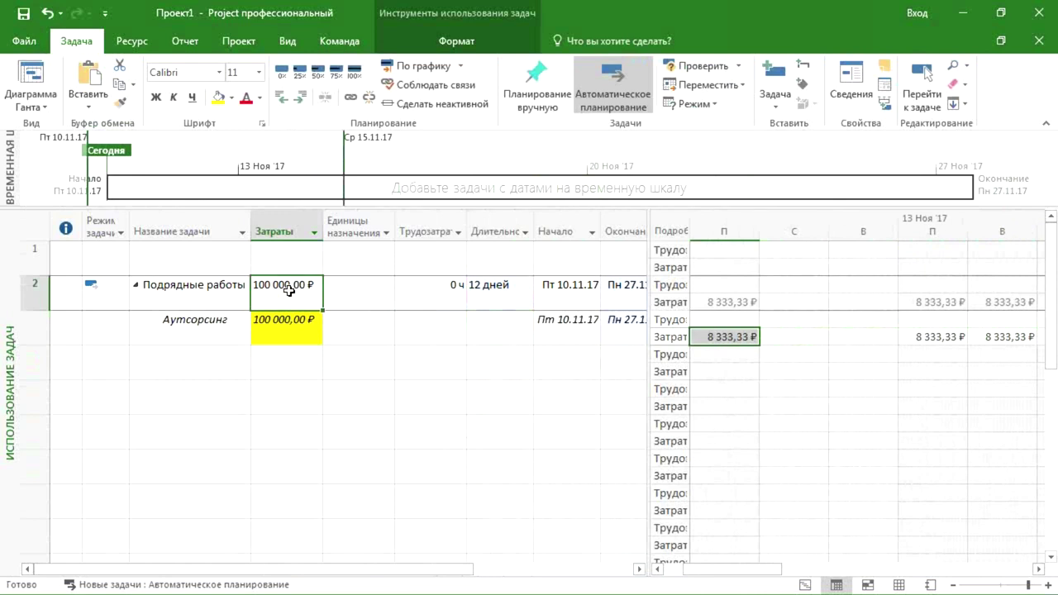
drag(750, 333, 1005, 339)
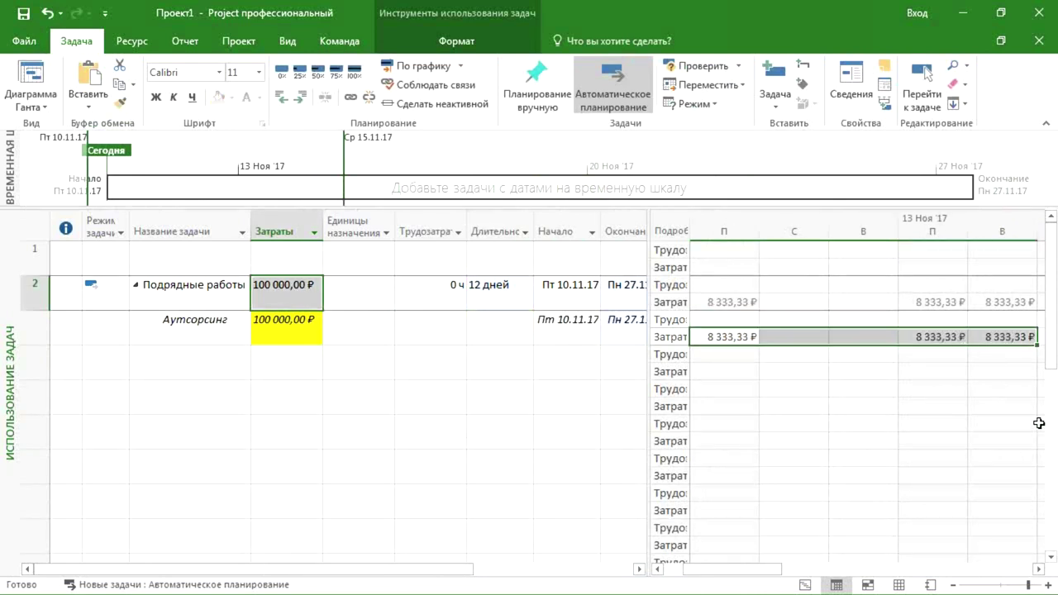
click(274, 320)
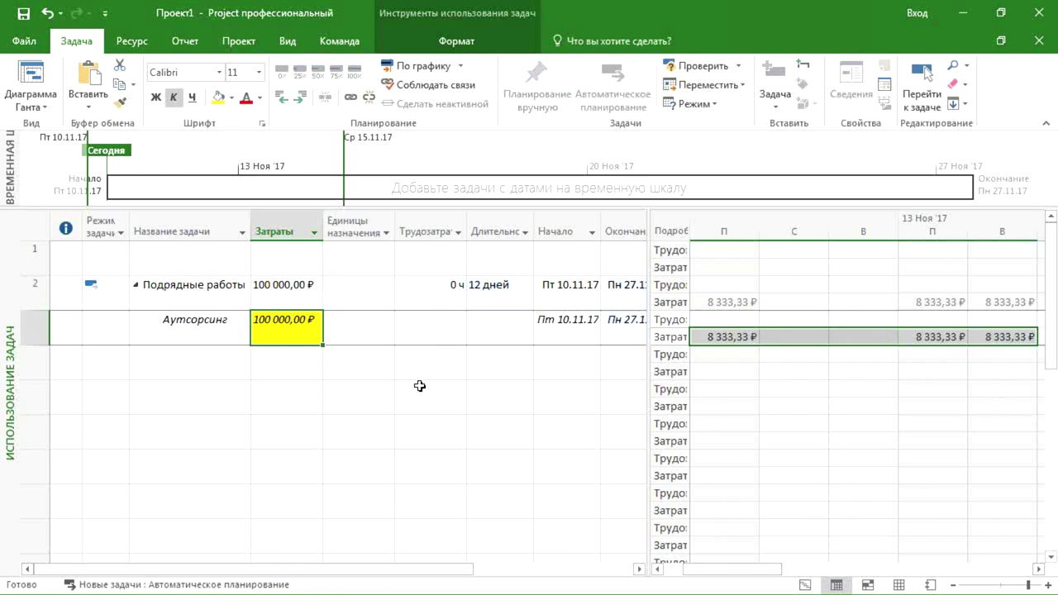
click(233, 291)
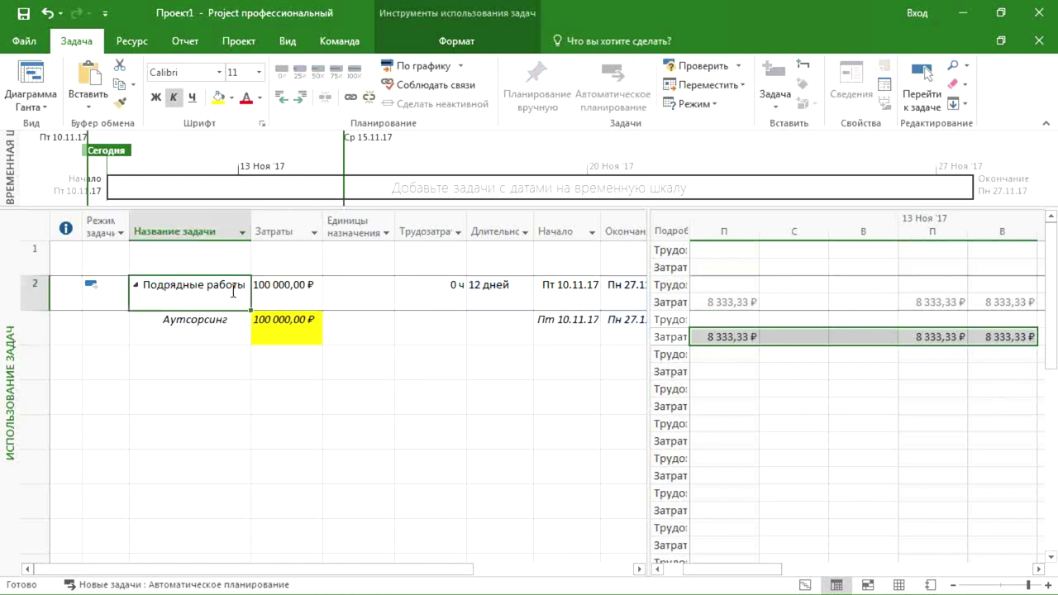
click(281, 327)
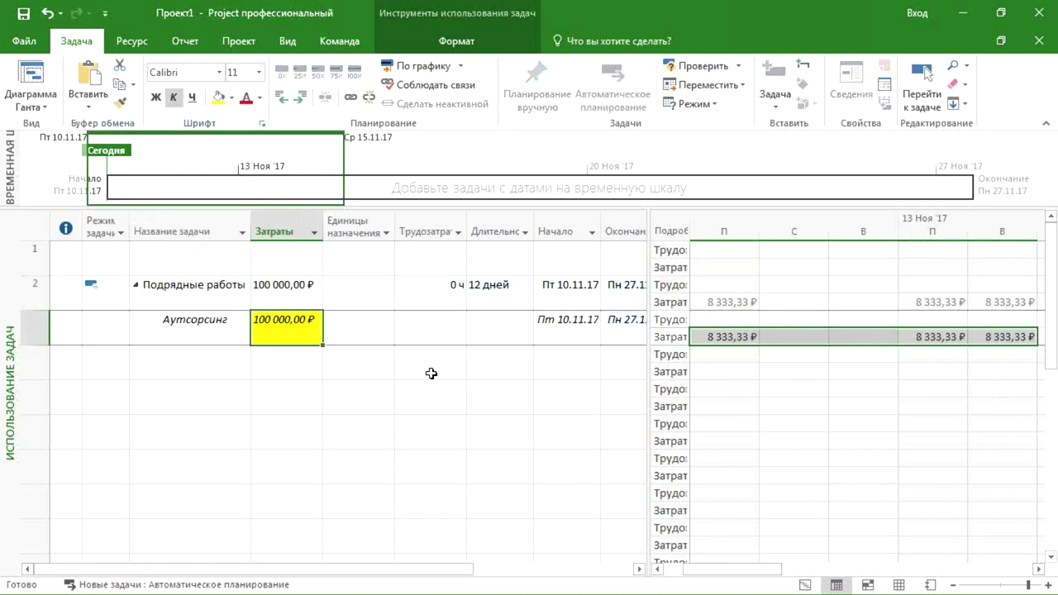
Switch to the Resource Sheet and add a resource named Подрядчик in row 5, leaving row 4 empty
right_click(4, 285)
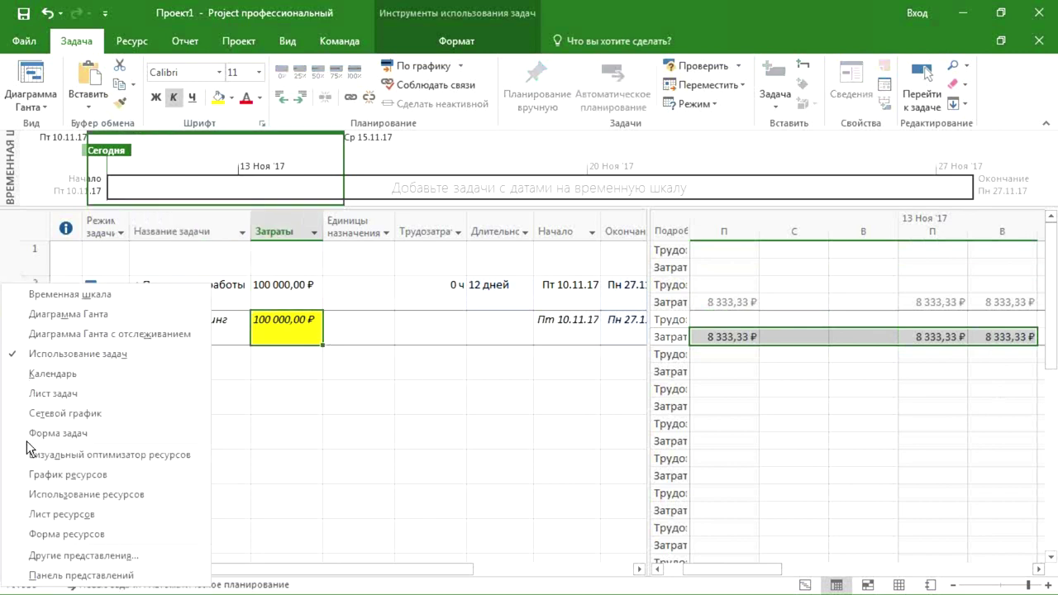
click(31, 514)
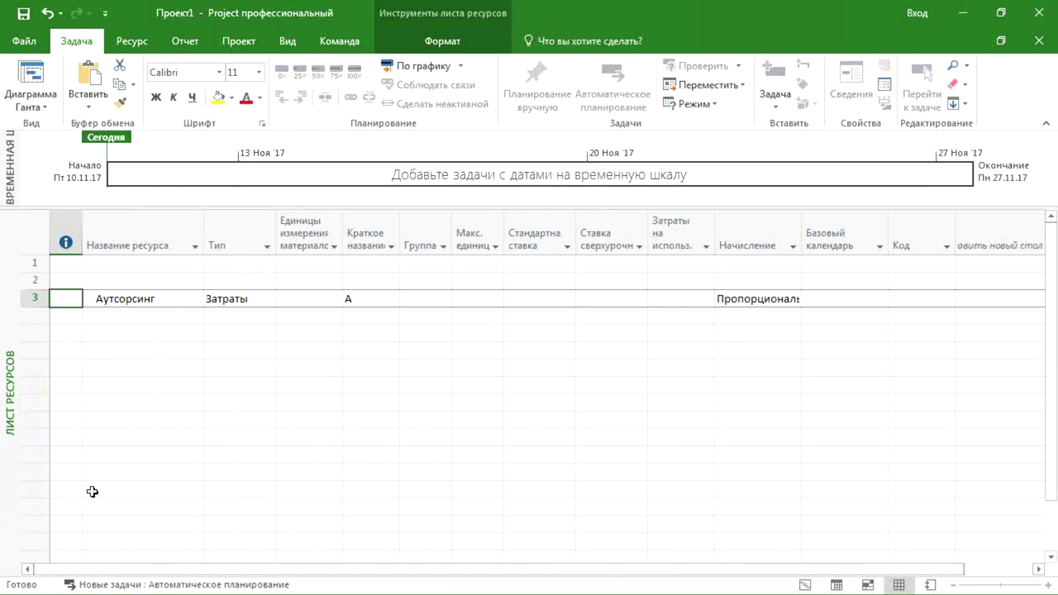
click(124, 333)
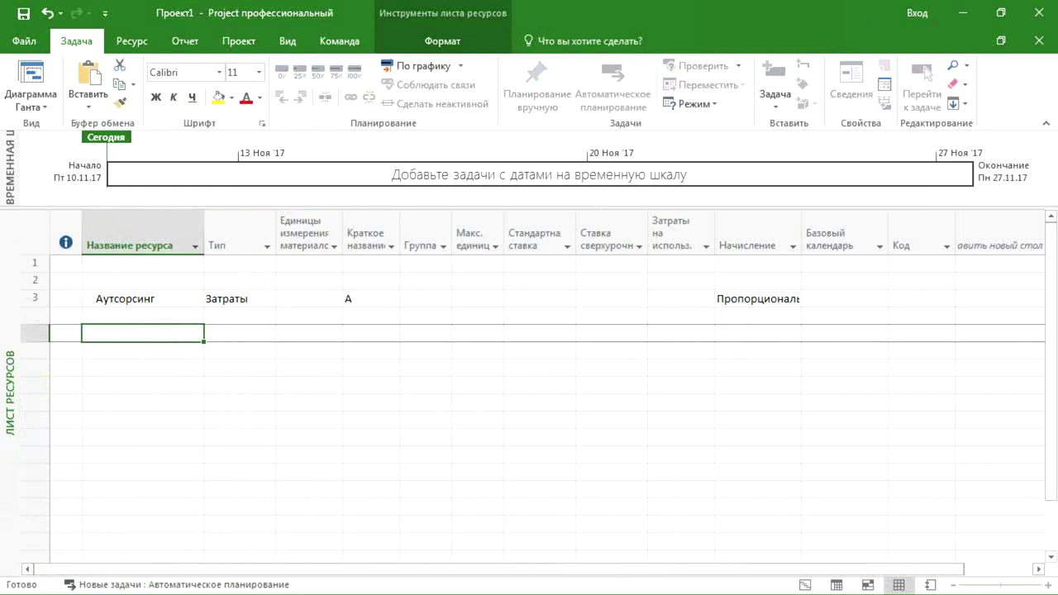
text(Под)
text(рядчик)
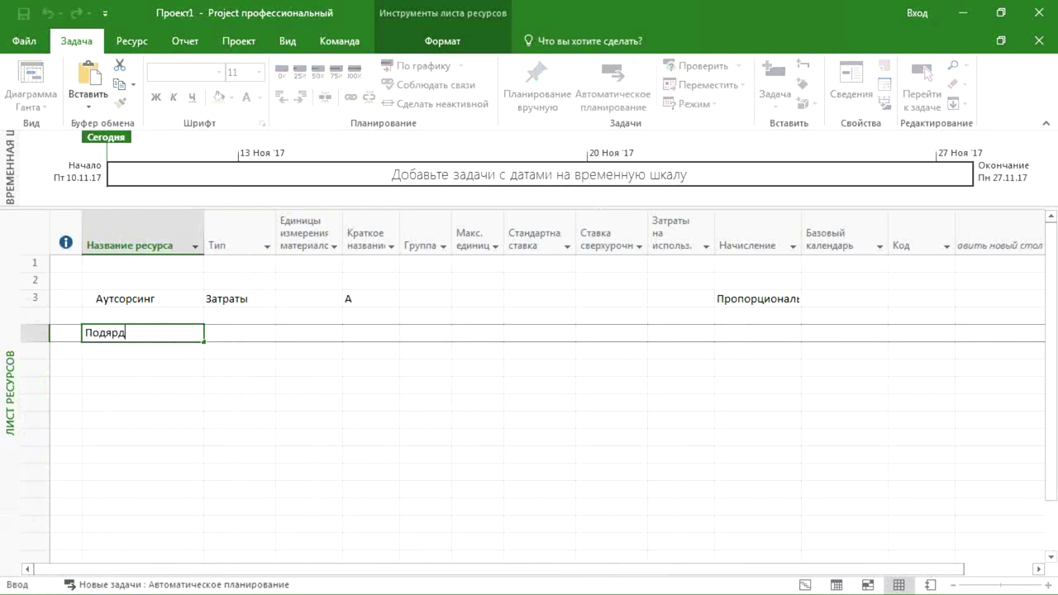
key(Return)
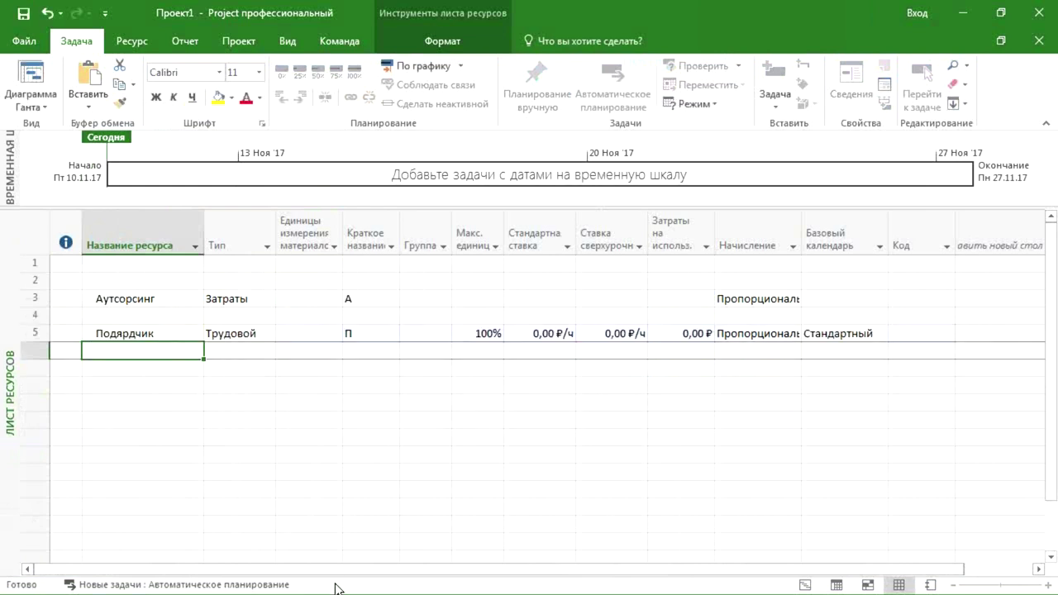
click(133, 334)
click(133, 334)
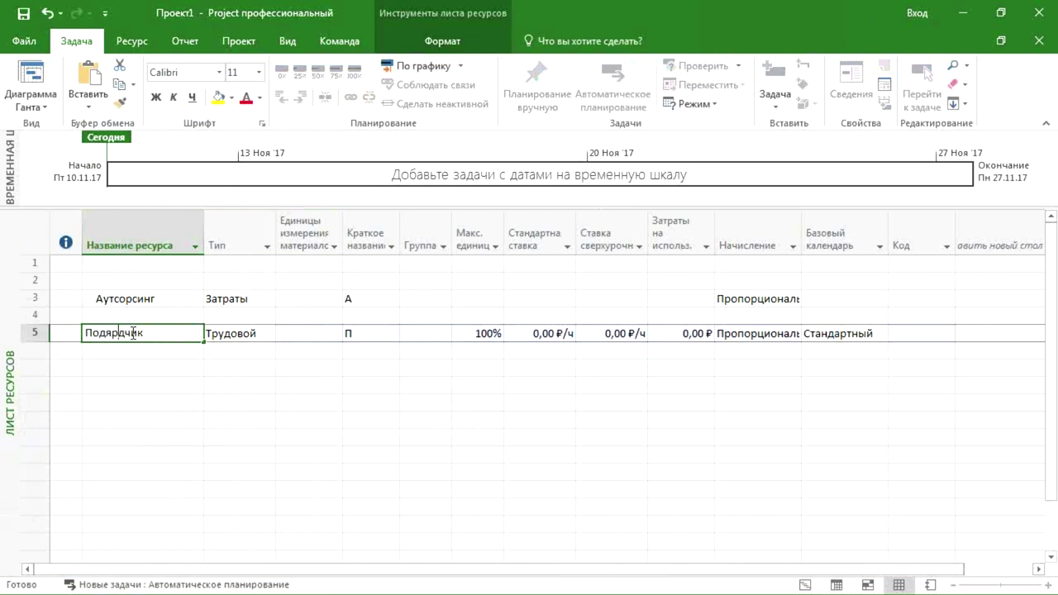
click(114, 333)
key(BackSpace)
text(я)
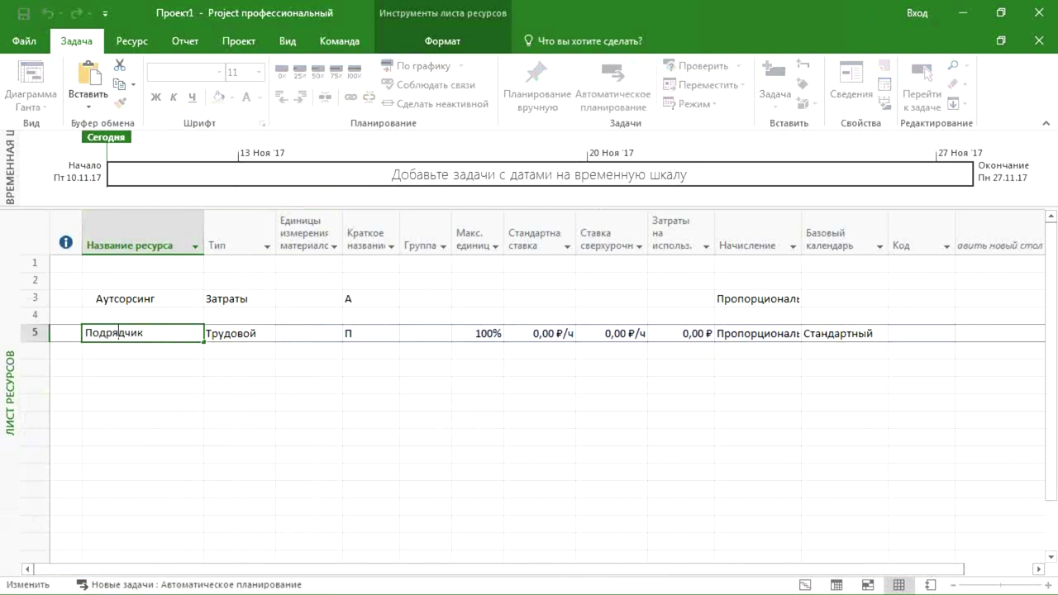
key(Return)
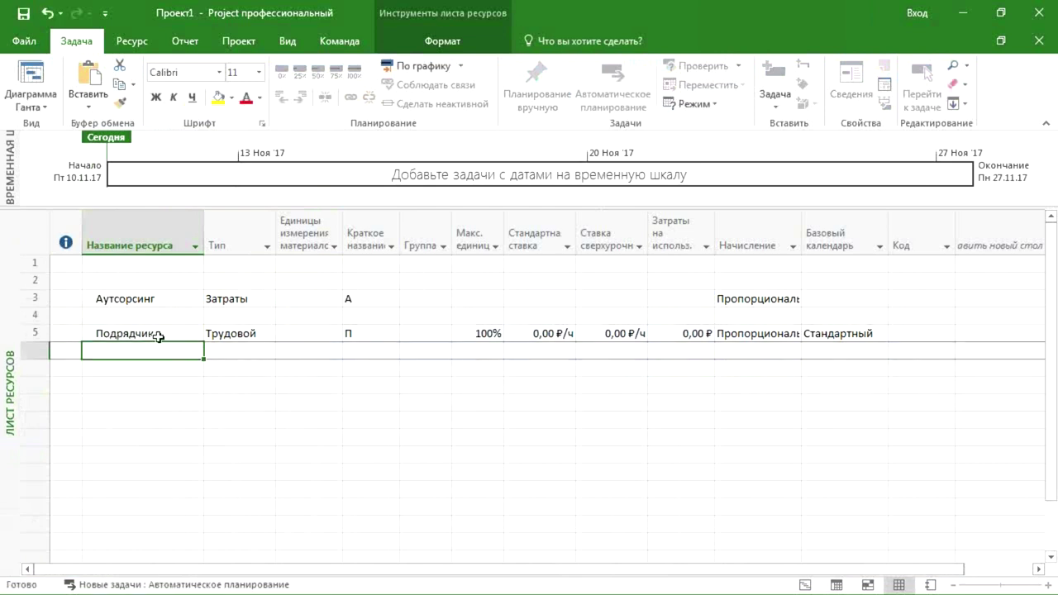
Set the type of the Подрядчик resource to Материальный and its material unit to рубль
click(228, 334)
click(267, 333)
click(262, 356)
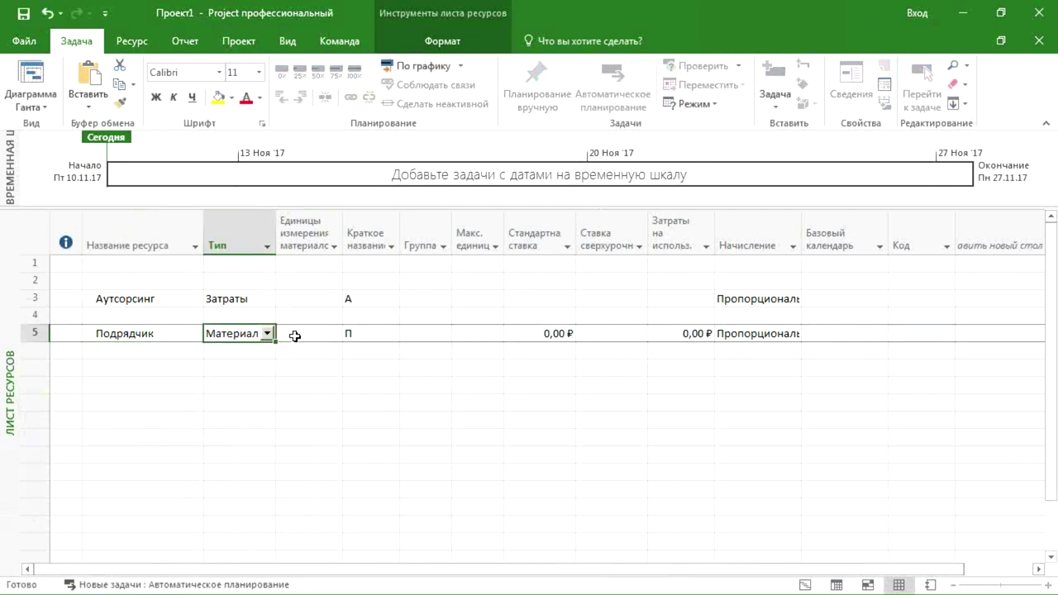
click(295, 335)
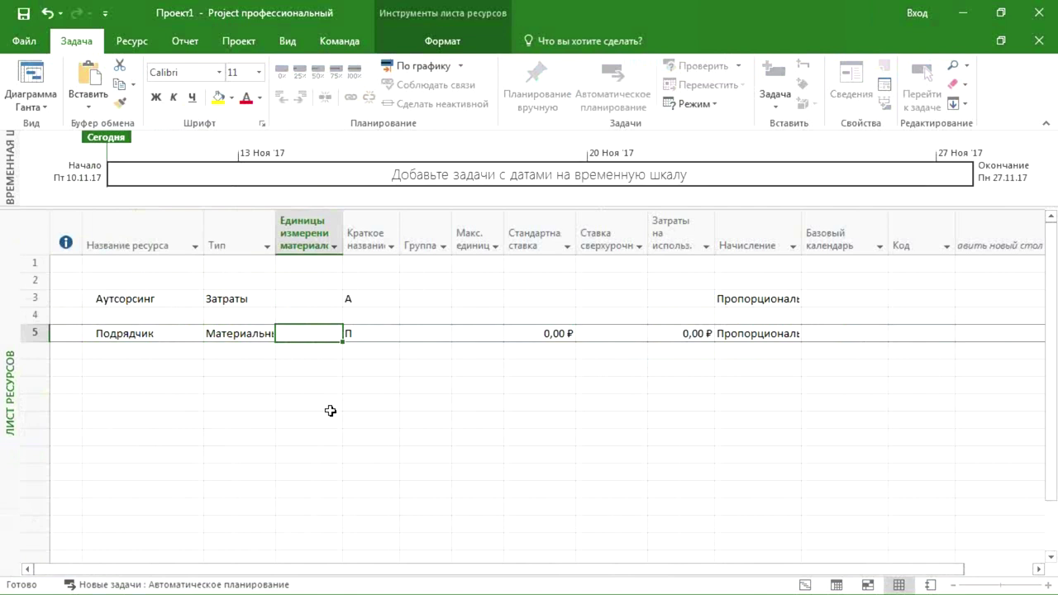
text(рубль)
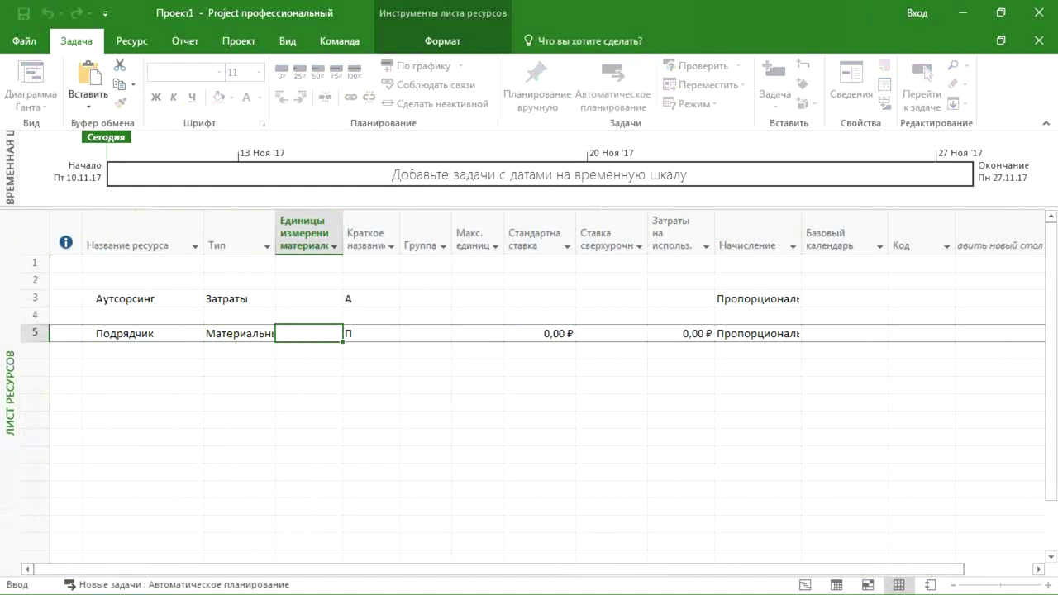
key(Return)
Set the standard rate of the Подрядчик resource to 1 ₽ and compare it with the material unit
click(530, 330)
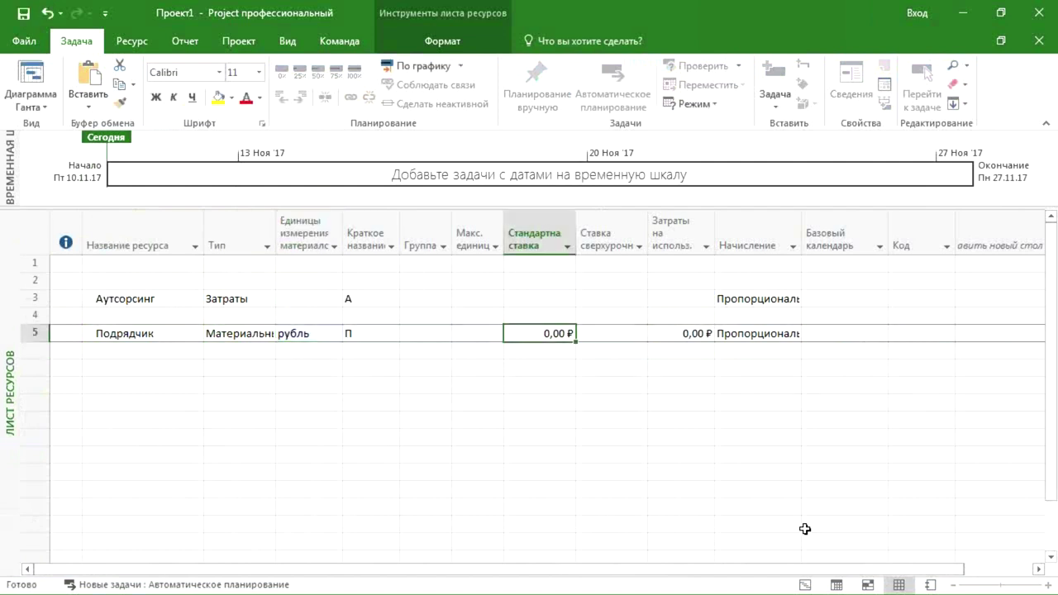
text(1)
key(Return)
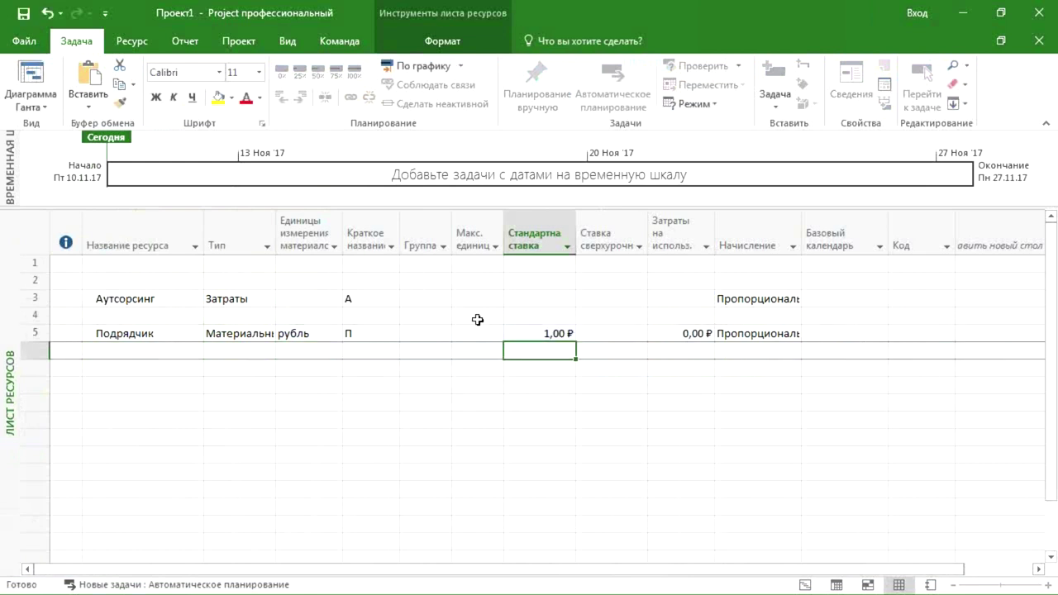
click(296, 334)
ctrl+click(537, 331)
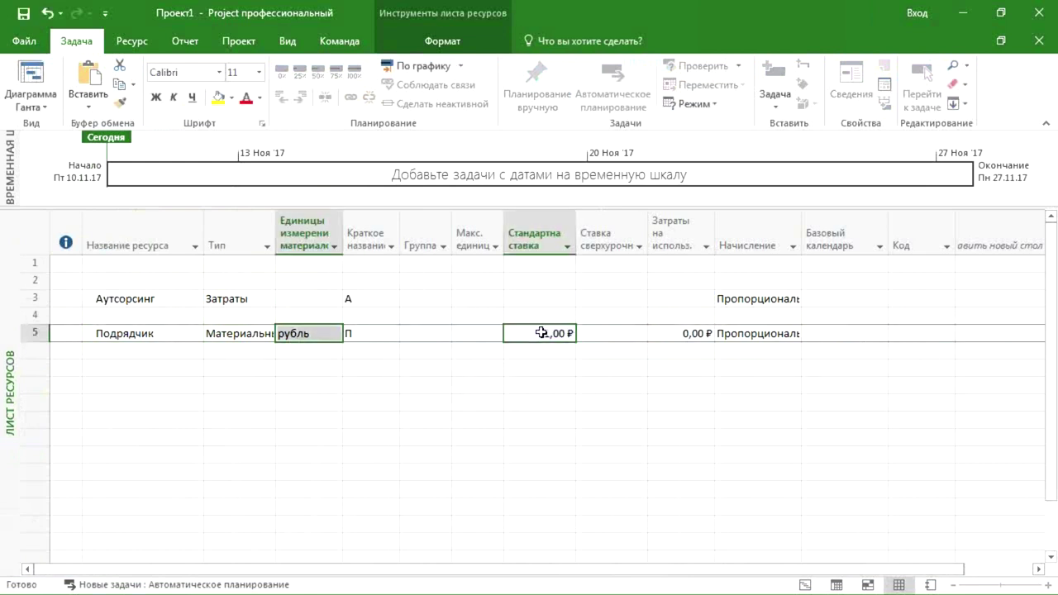
Examine the cost rate tables of the Подрядчик resource and the effective date choice in table A
double_click(125, 334)
click(285, 142)
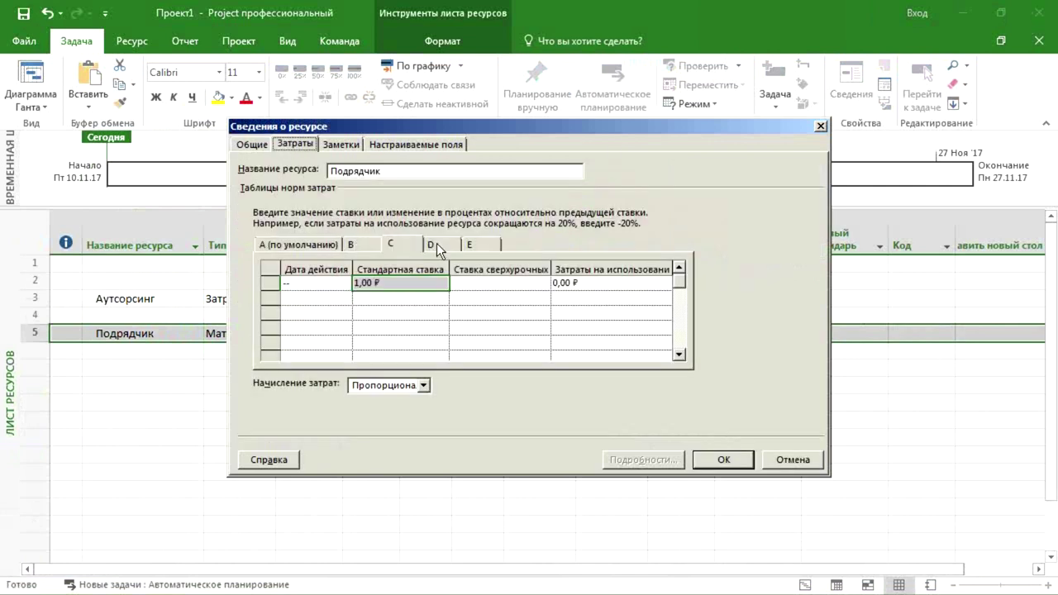
click(438, 244)
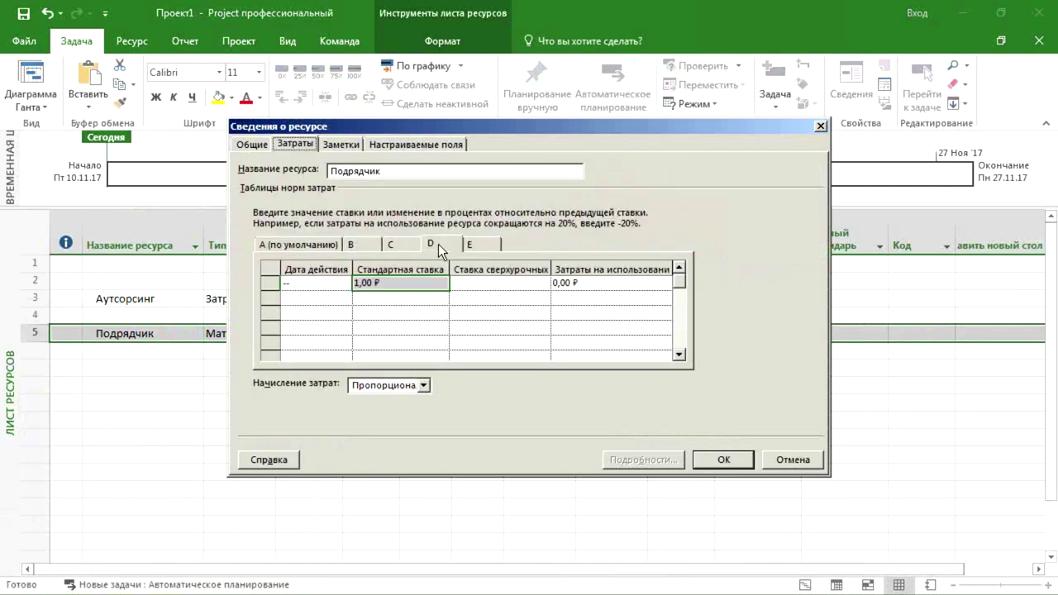
click(308, 245)
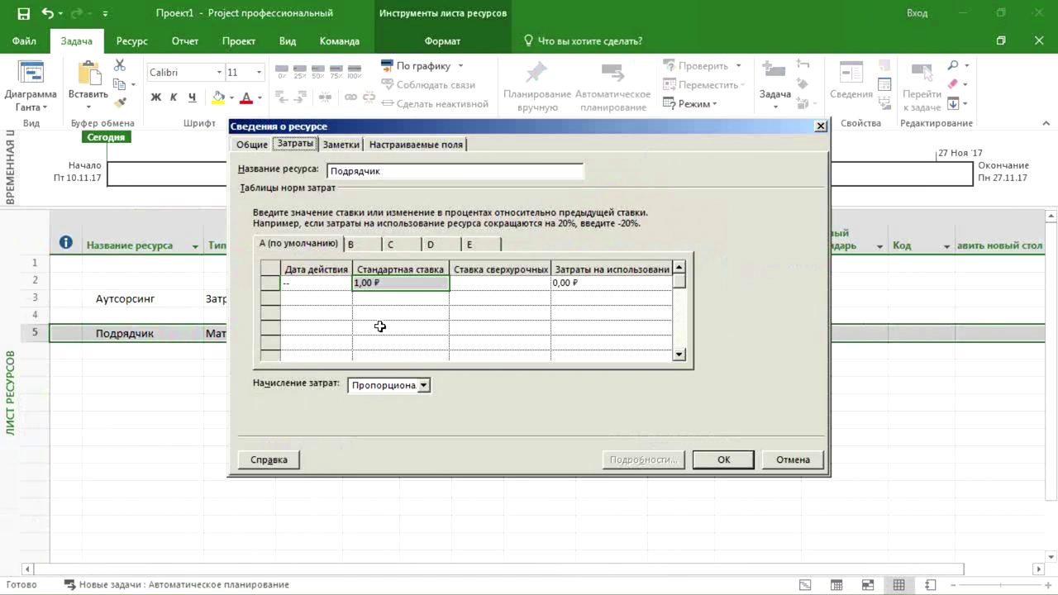
drag(342, 283, 399, 329)
click(331, 296)
click(344, 299)
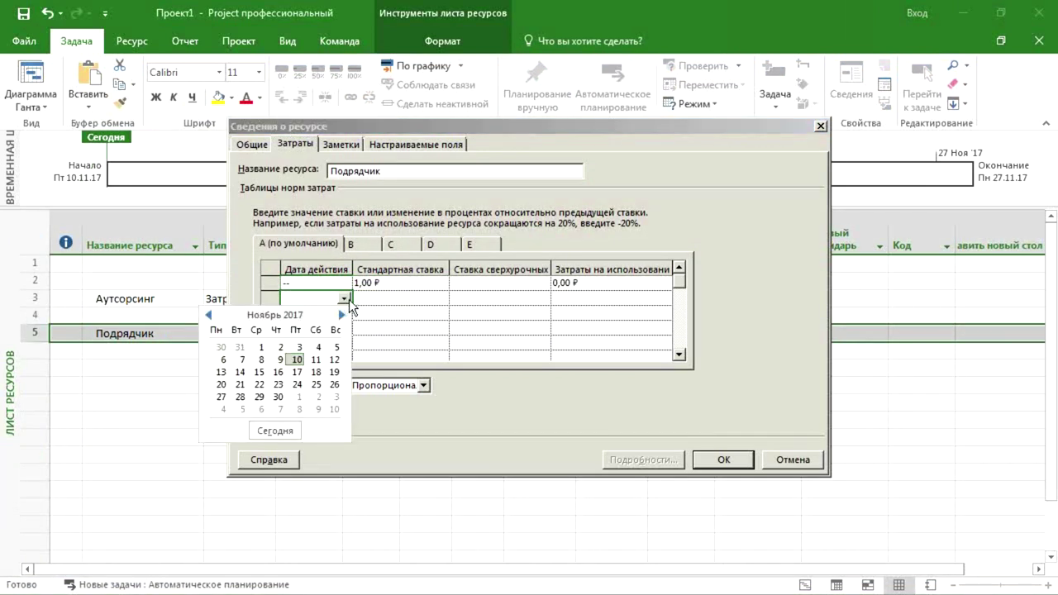
click(348, 300)
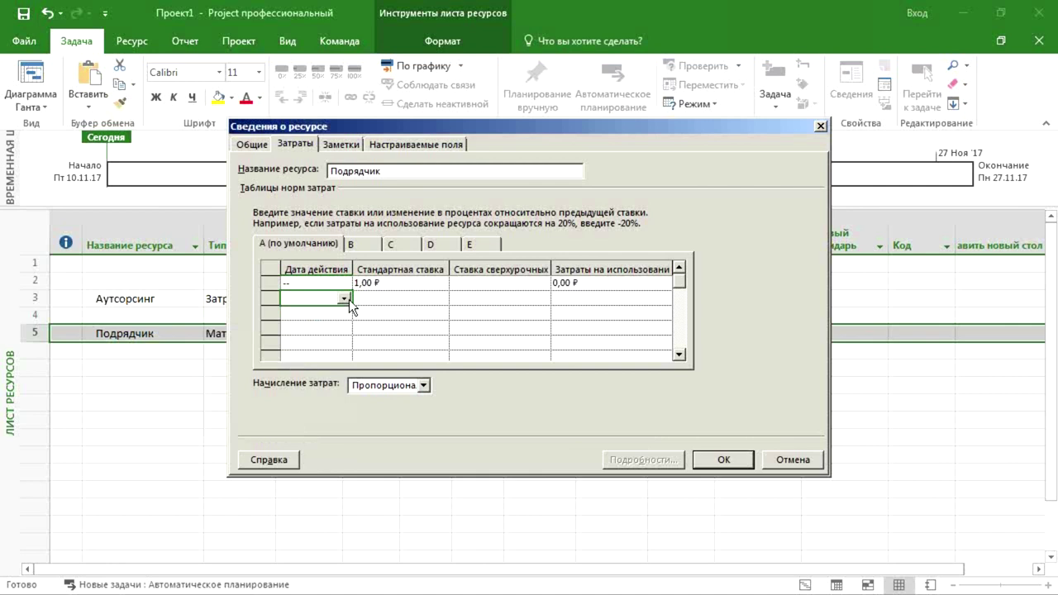
key(Return)
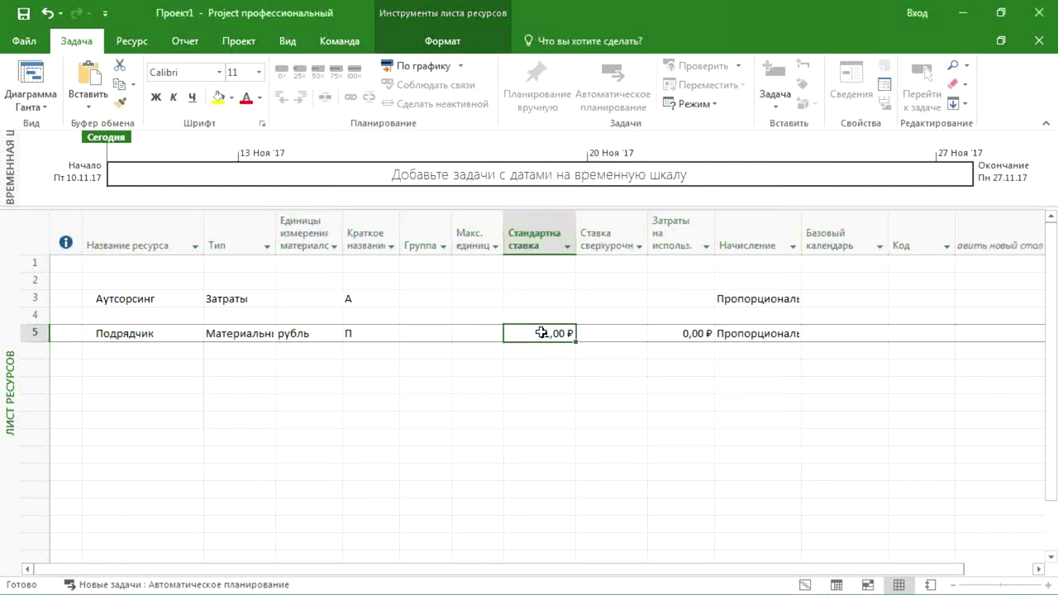
ctrl+click(337, 332)
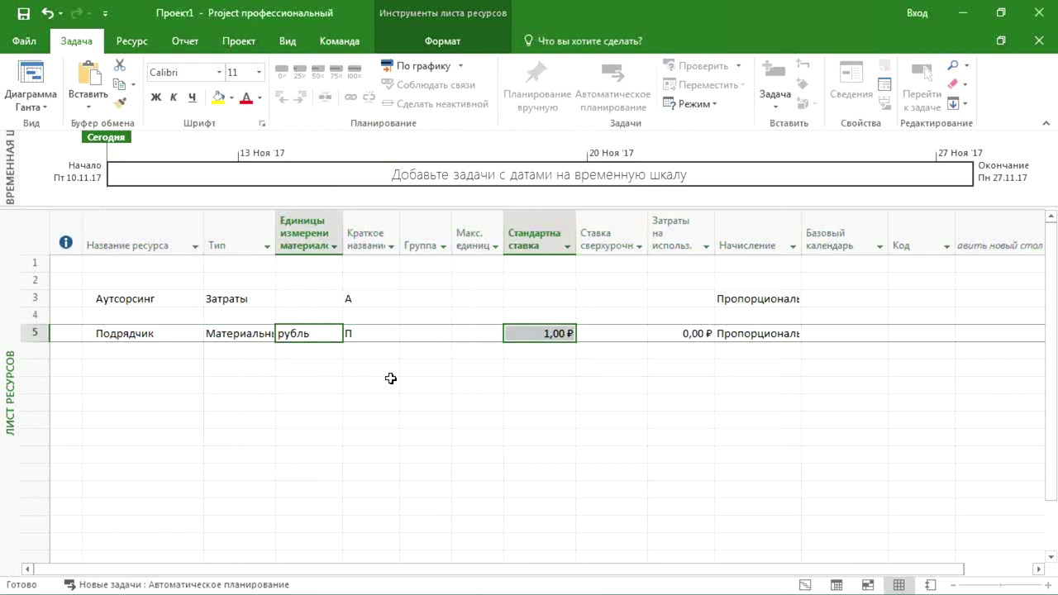
Switch to the Gantt Chart and add a task named Задача для подрядчика in row 4
right_click(3, 302)
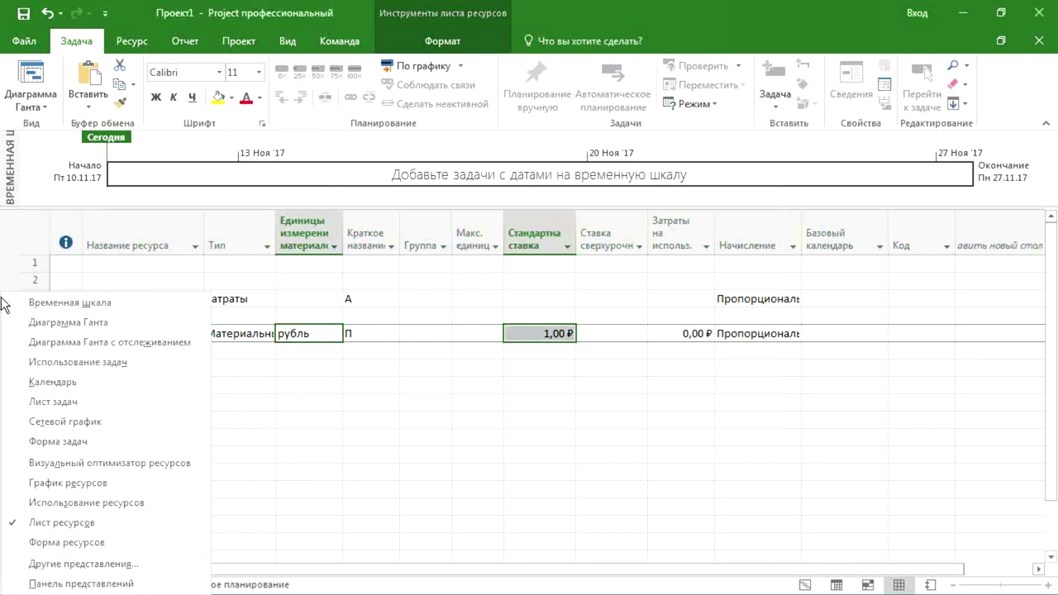
click(17, 324)
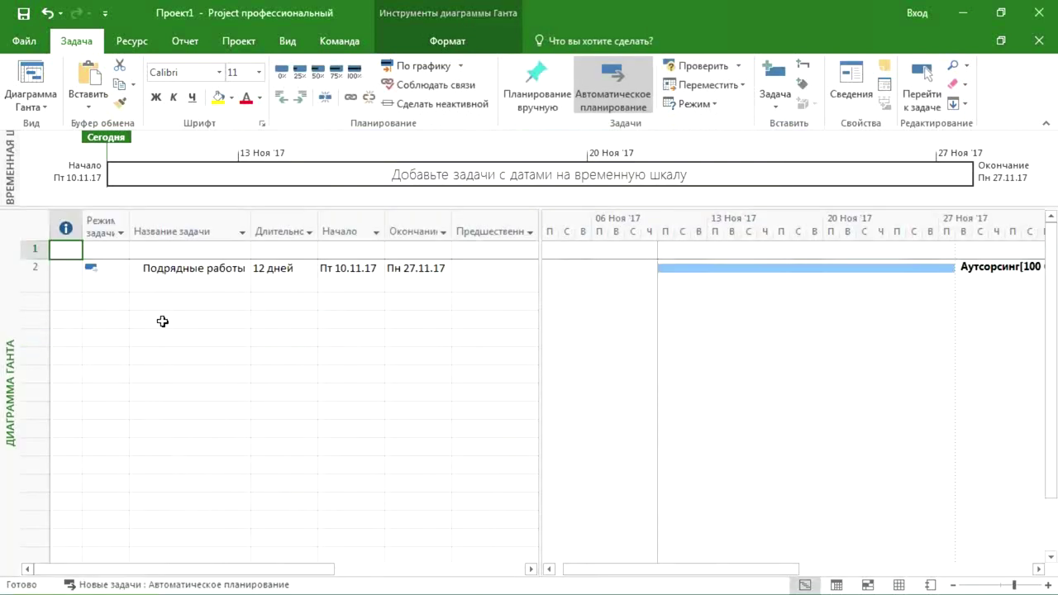
click(162, 321)
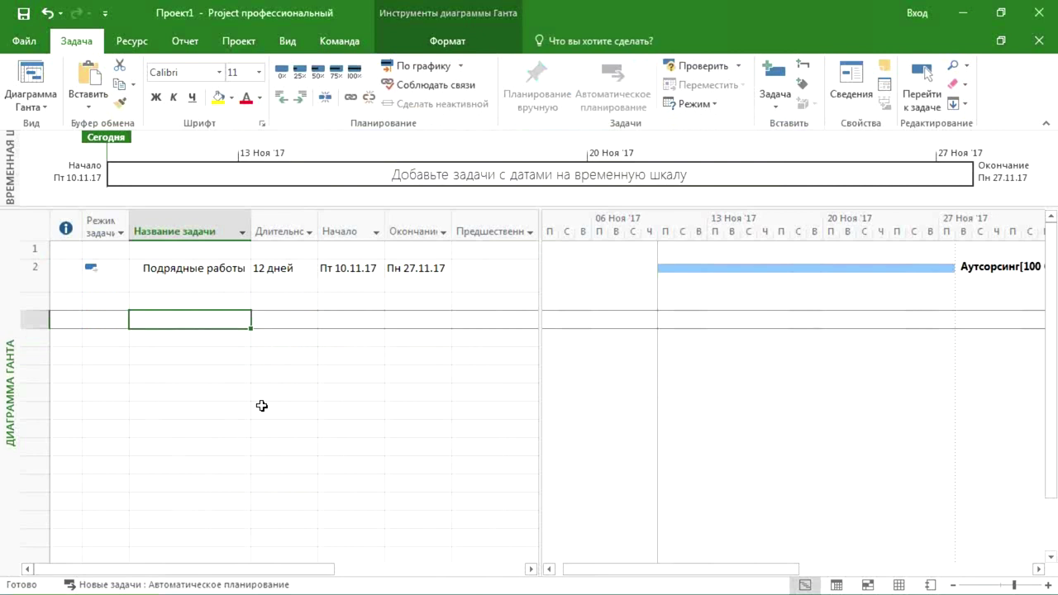
text(Задач)
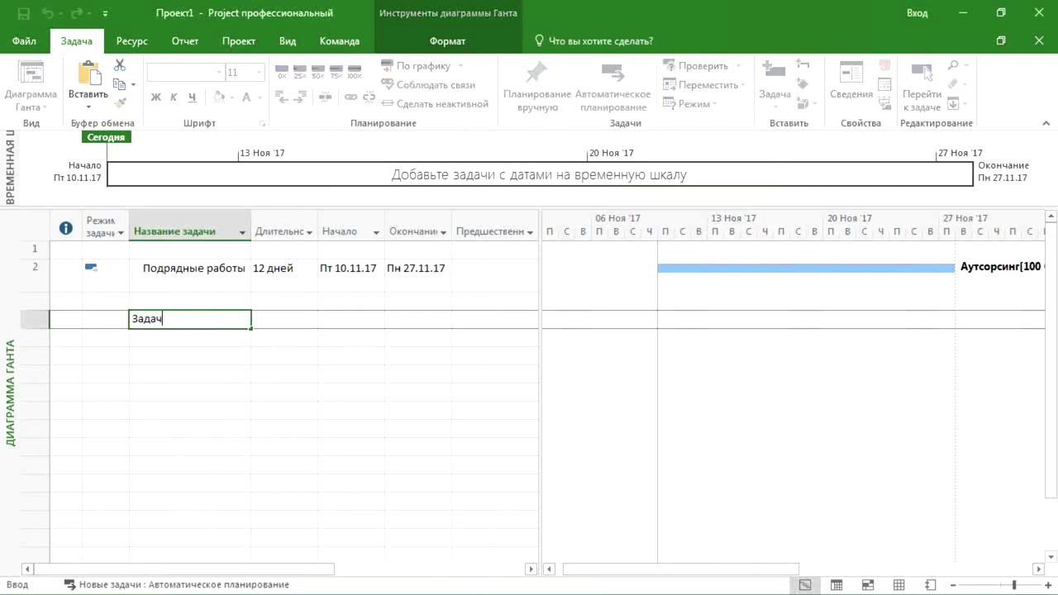
text(а для подрядчик)
key(Escape)
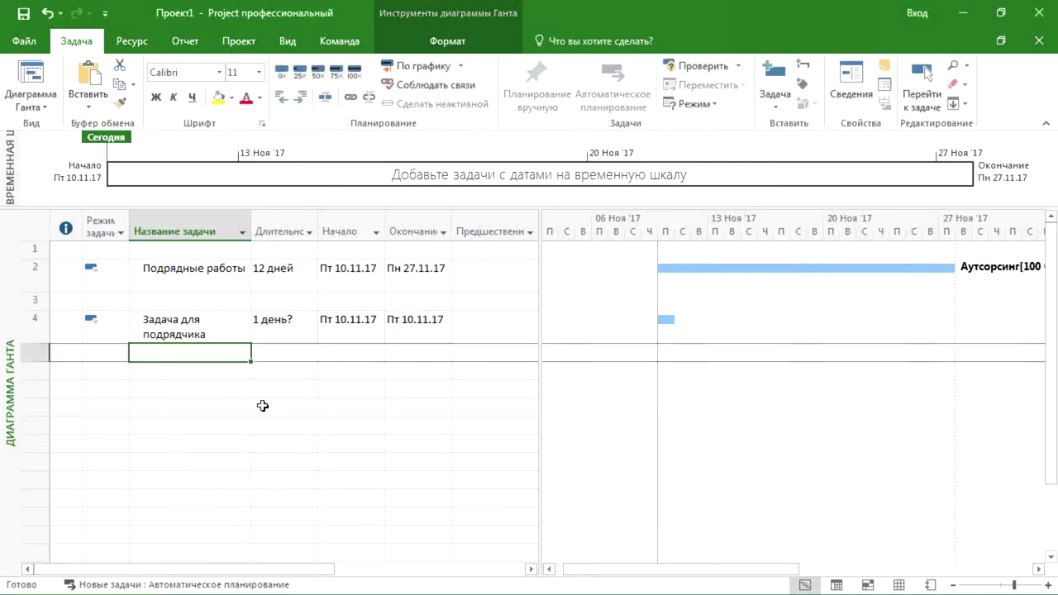
Set the duration of Задача для подрядчика to 10 days
click(286, 336)
text(10)
key(Return)
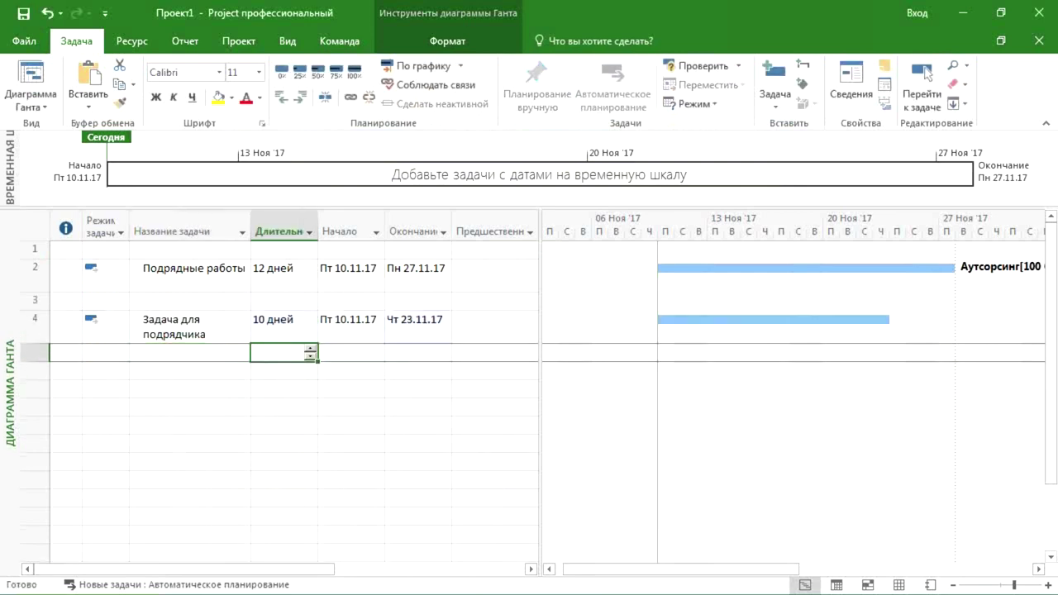
Switch to Task Usage and assign the Подрядчик resource to Задача для подрядчика
right_click(19, 298)
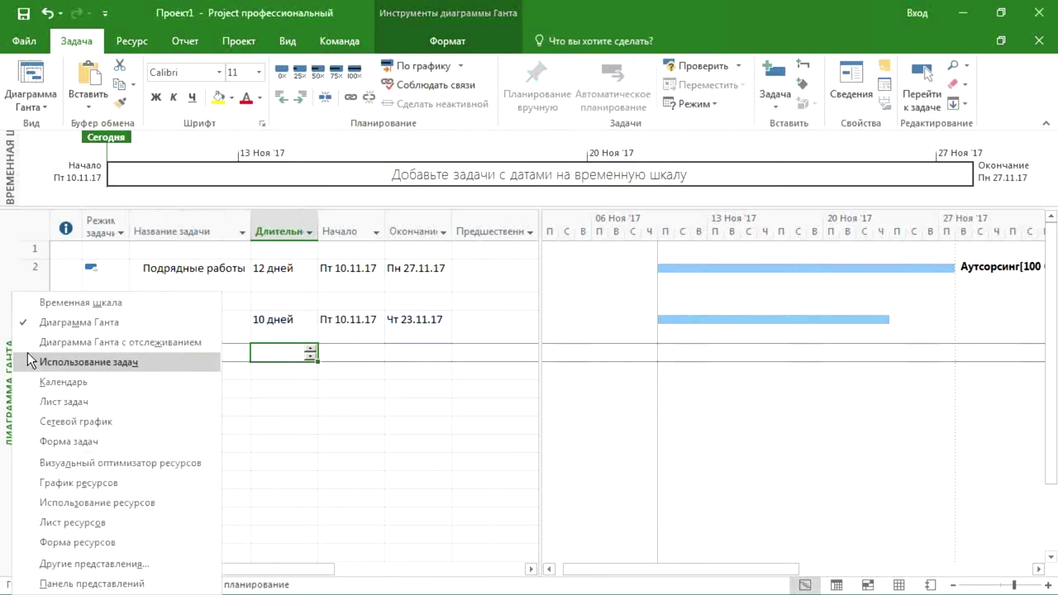
click(73, 368)
click(189, 396)
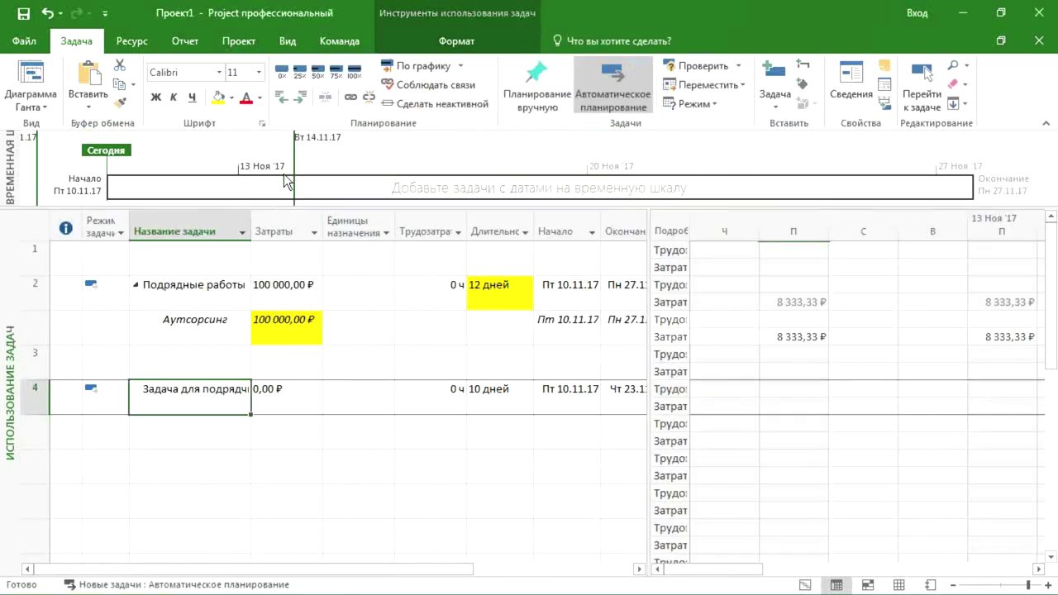
click(132, 43)
click(142, 89)
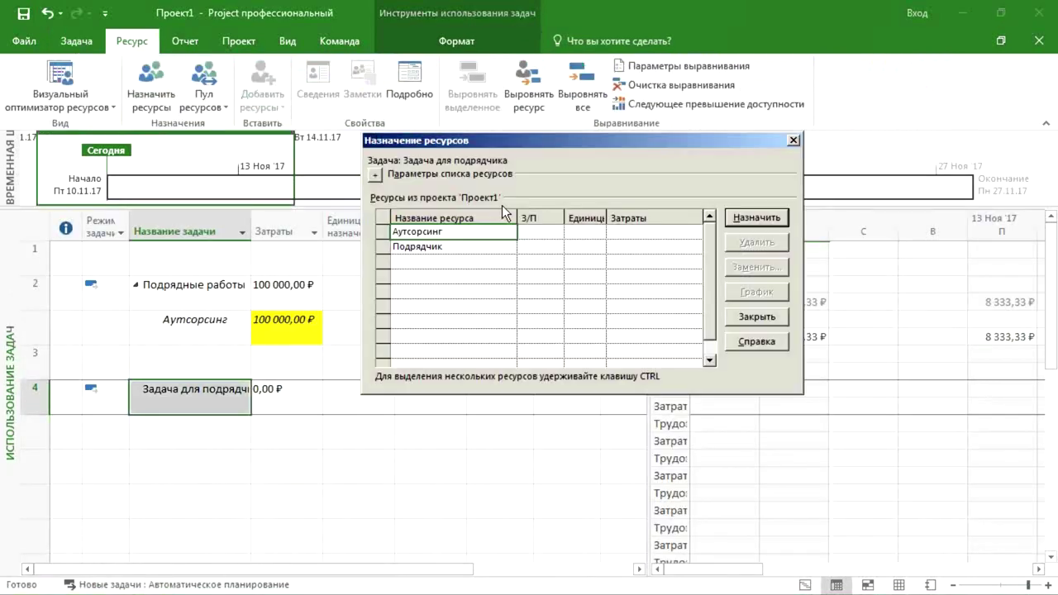
click(409, 248)
click(757, 218)
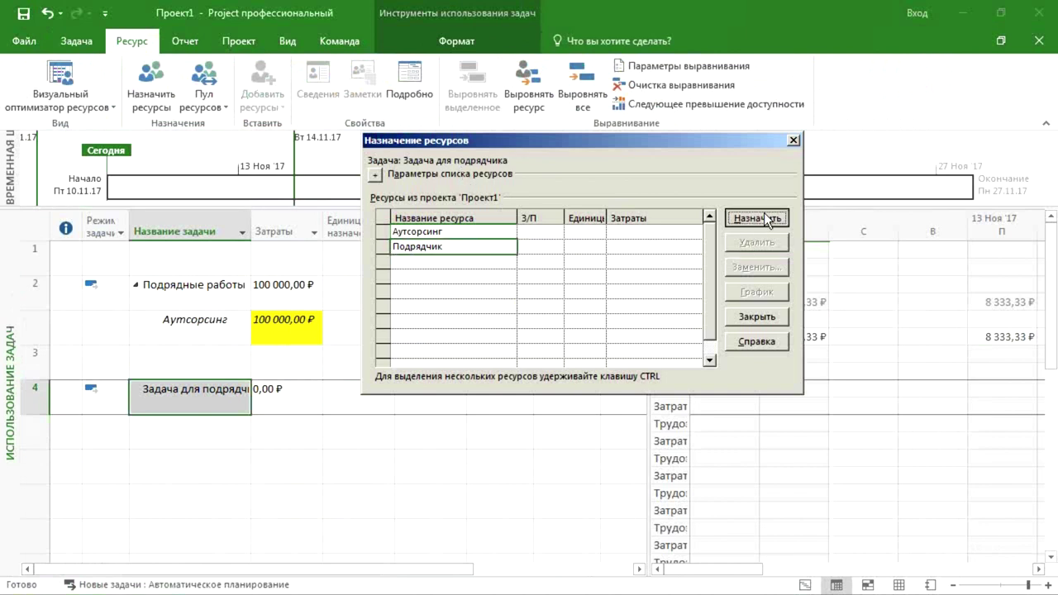
click(792, 141)
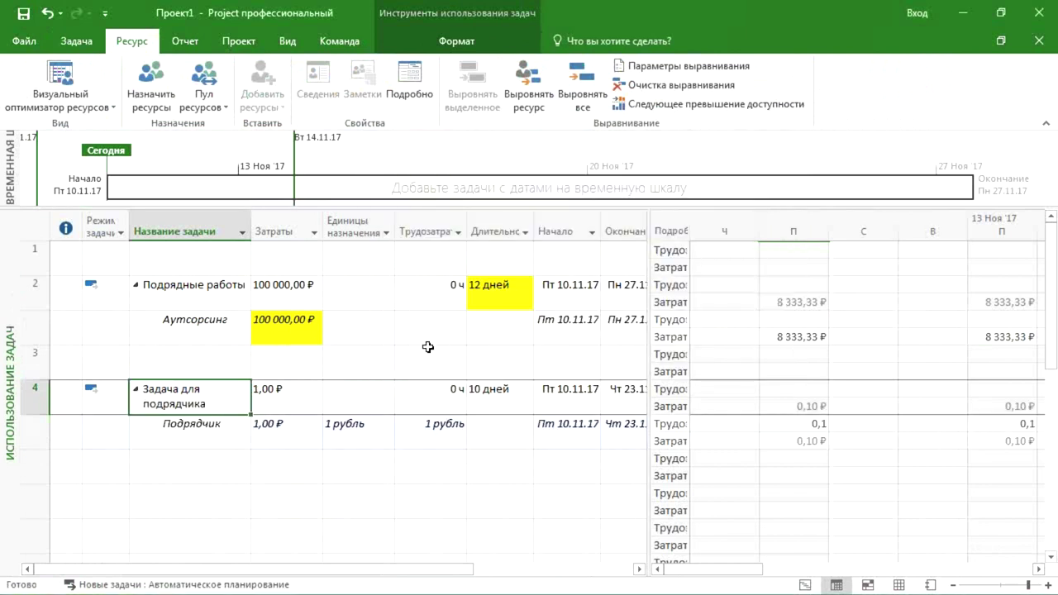
Fill the Подрядчик assignment's cost, units and work cells and the duration of Задача для подрядчика with yellow
drag(291, 425, 425, 425)
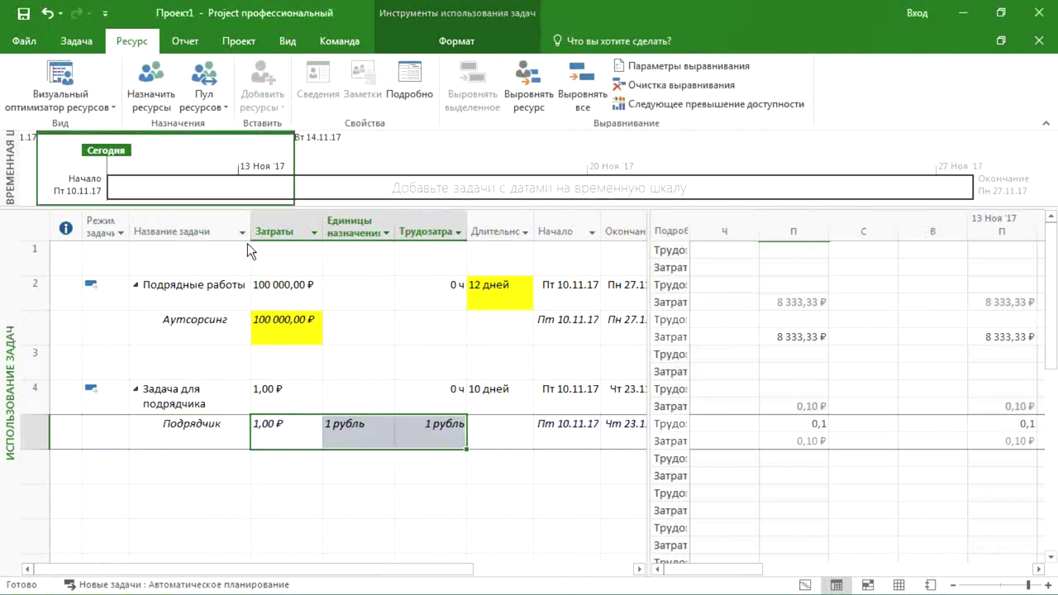
click(88, 42)
ctrl+click(494, 388)
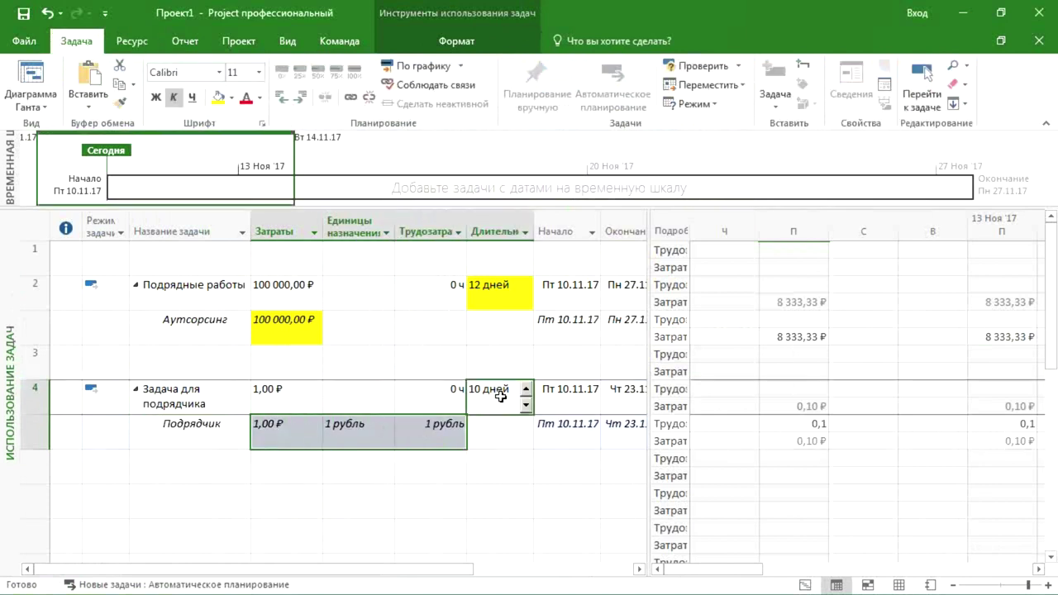
click(216, 104)
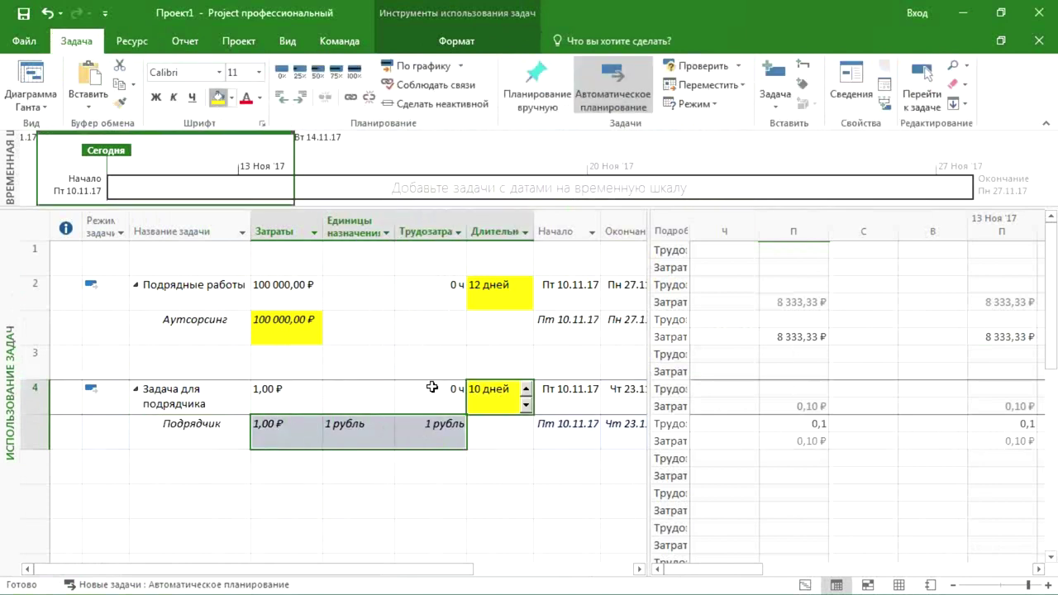
Examine the cost, units and work cells of the Подрядчик assignment together with the task's duration
click(374, 432)
click(283, 437)
click(440, 436)
click(357, 436)
click(294, 434)
click(374, 420)
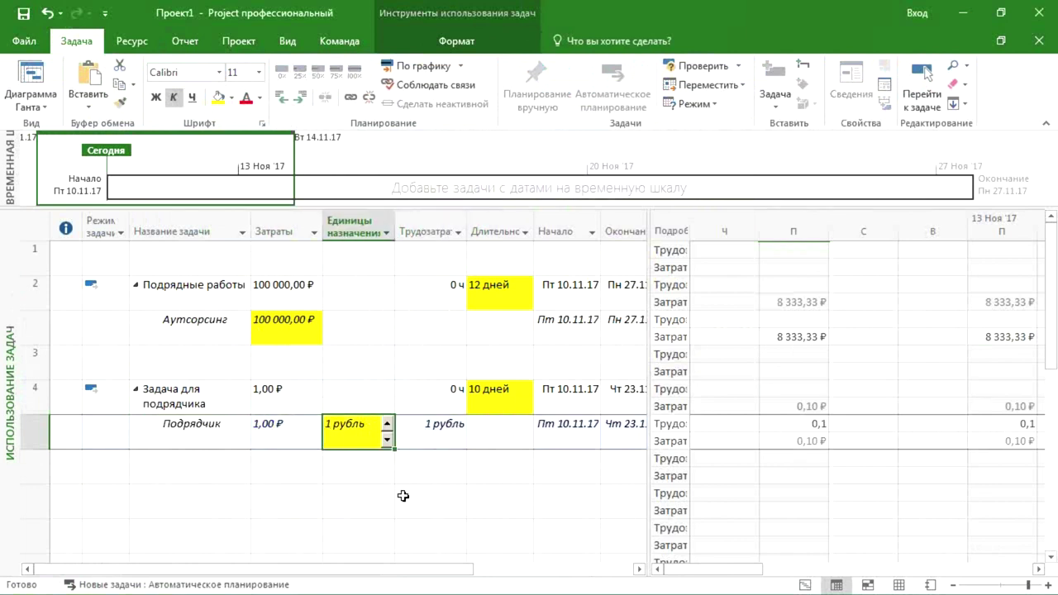
shift+click(414, 430)
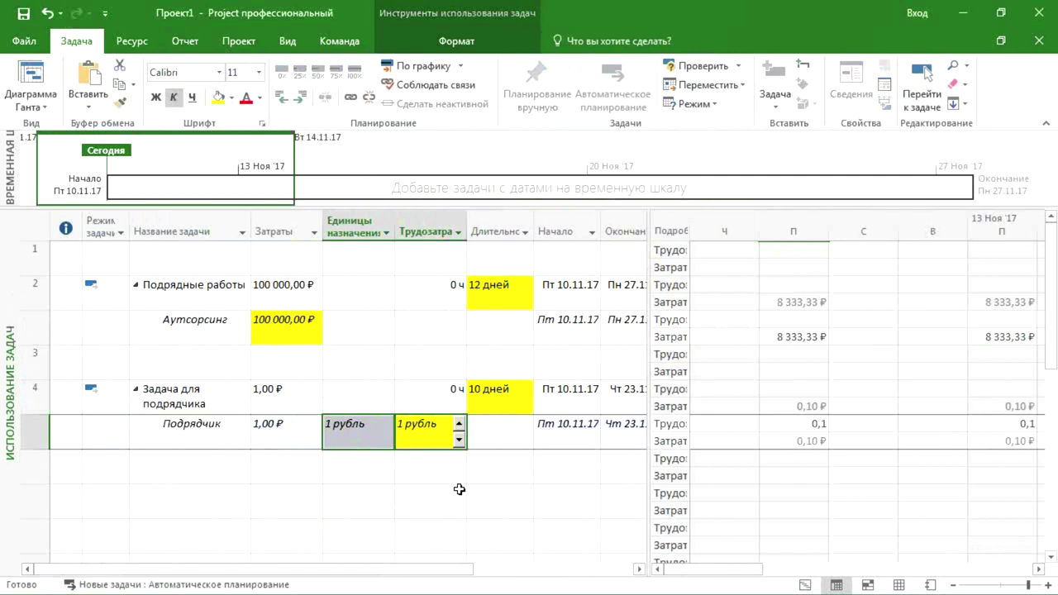
ctrl+click(482, 403)
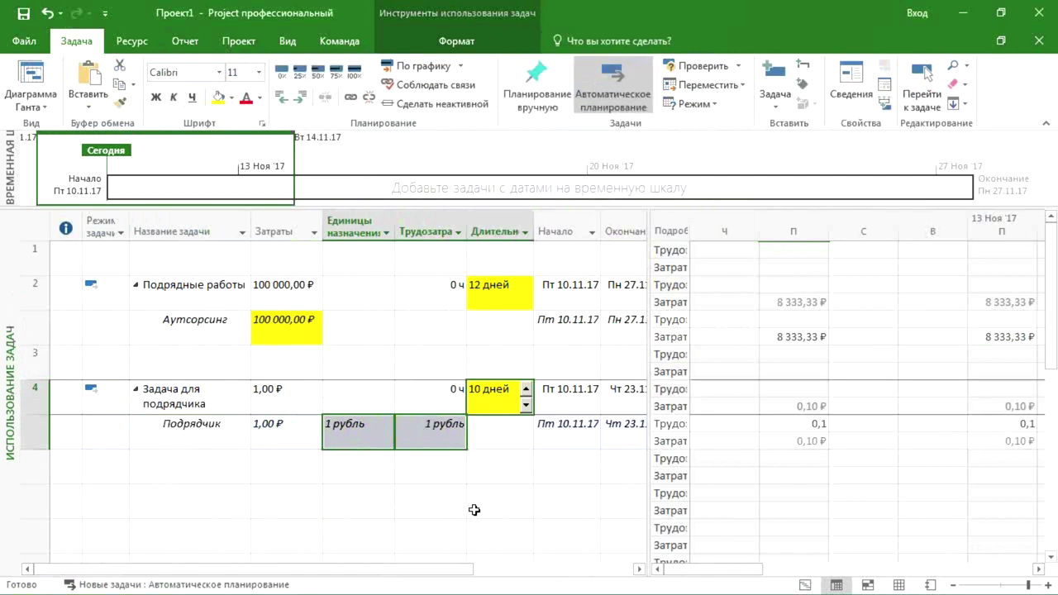
ctrl+click(273, 437)
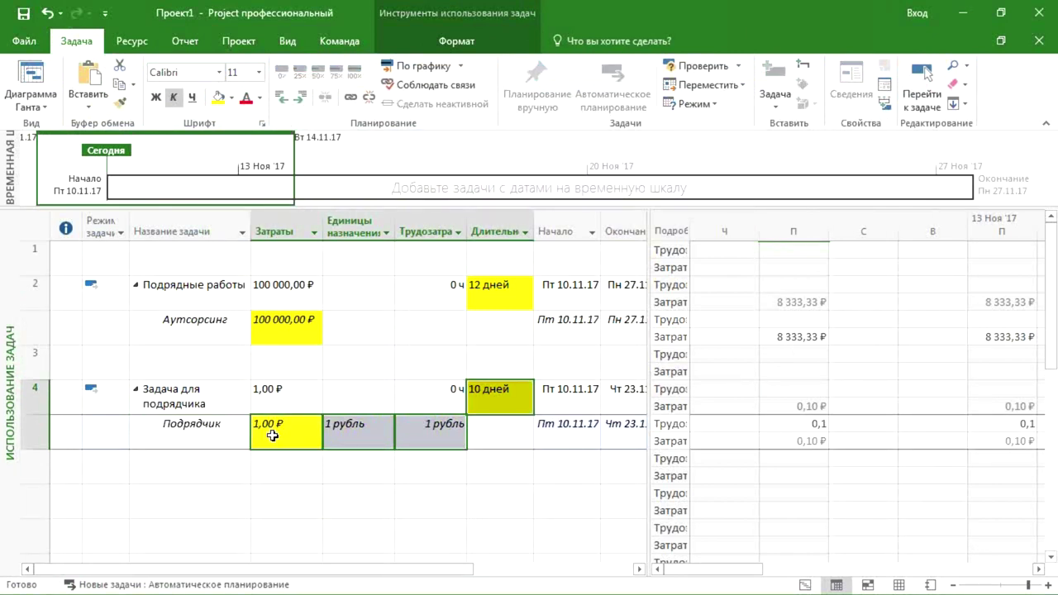
Set the assignment units of Подрядчик on Задача для подрядчика to 100000
click(337, 429)
text(10)
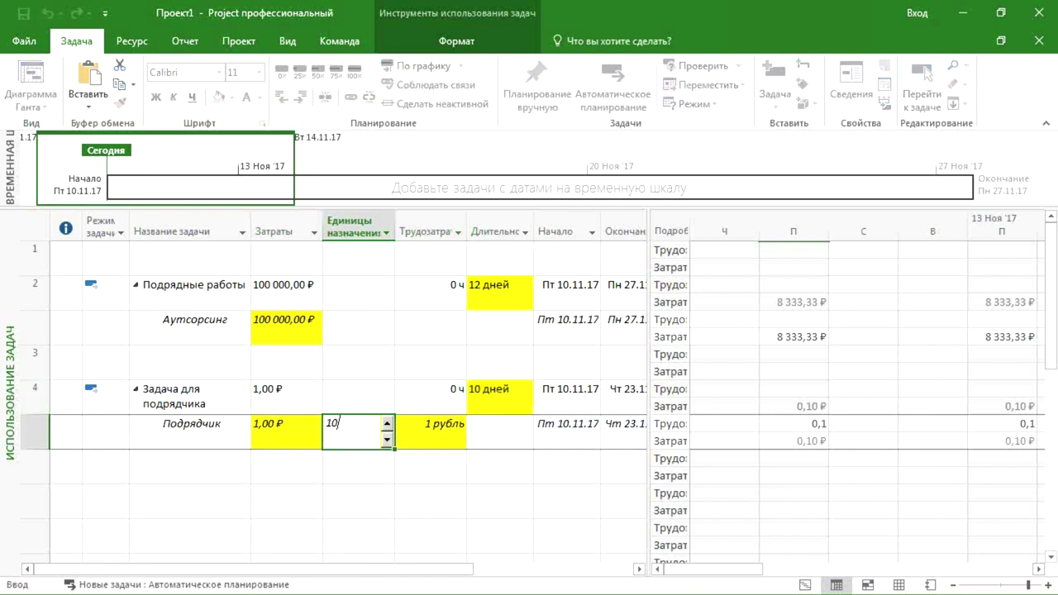
text(0000)
key(Return)
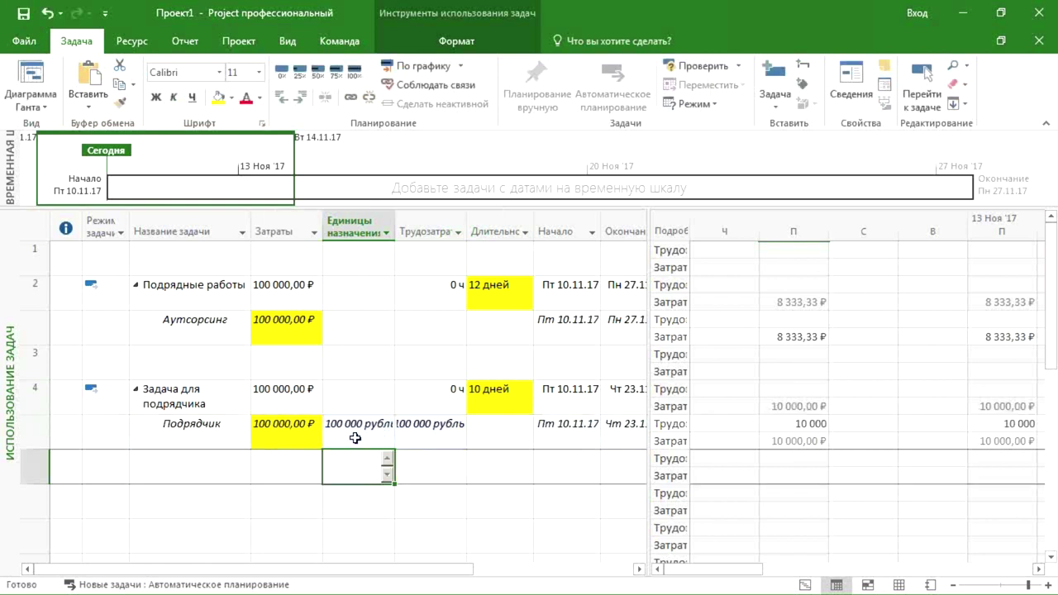
Compare the costs of both tasks and review how the Подрядчик assignment's work and costs are spread across the days
click(284, 433)
click(284, 397)
ctrl+click(289, 291)
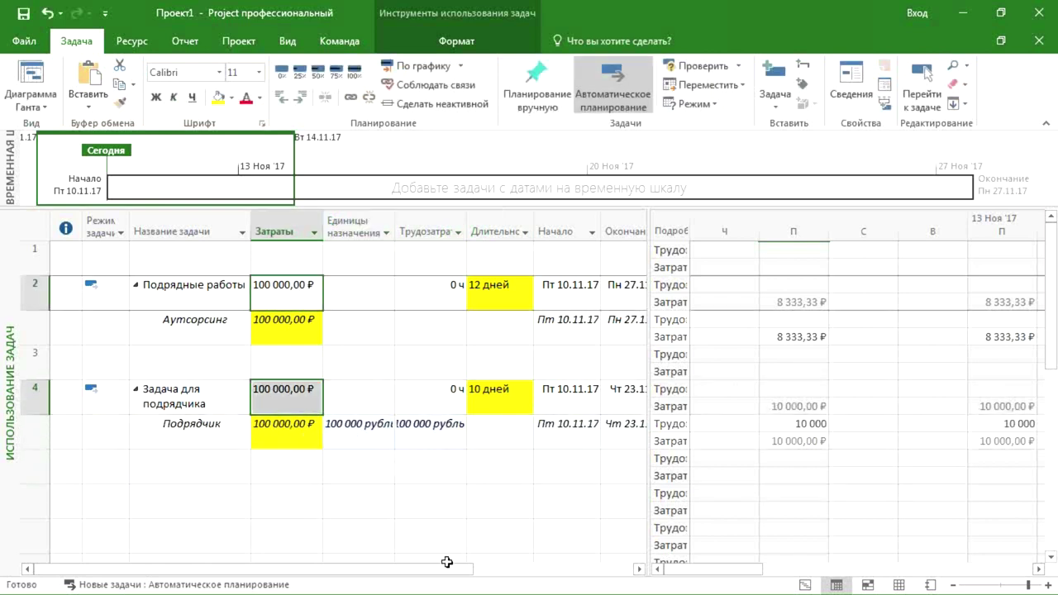
click(499, 408)
click(340, 444)
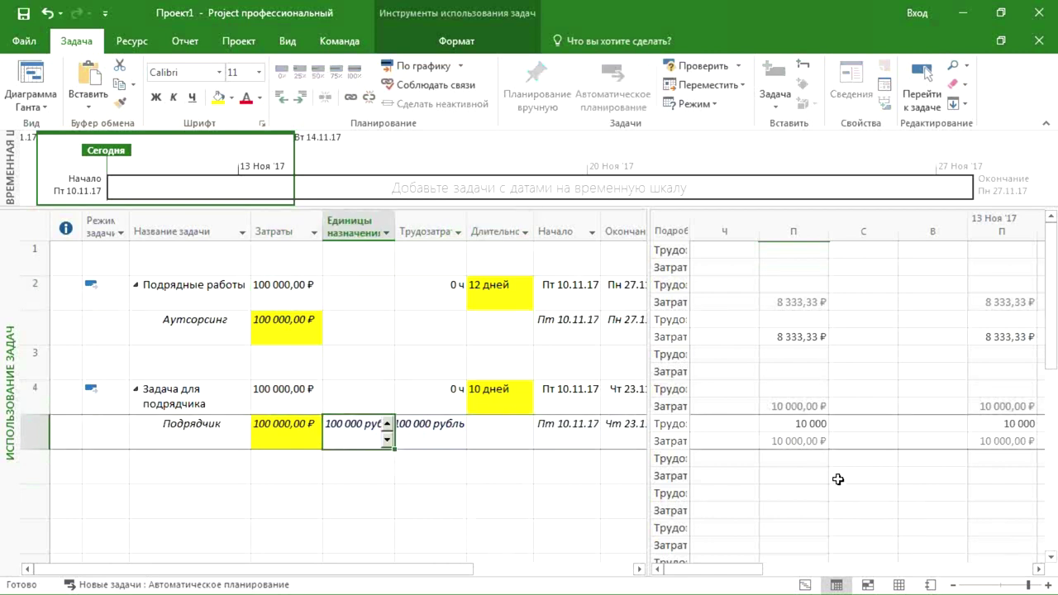
click(806, 427)
drag(806, 442, 1020, 439)
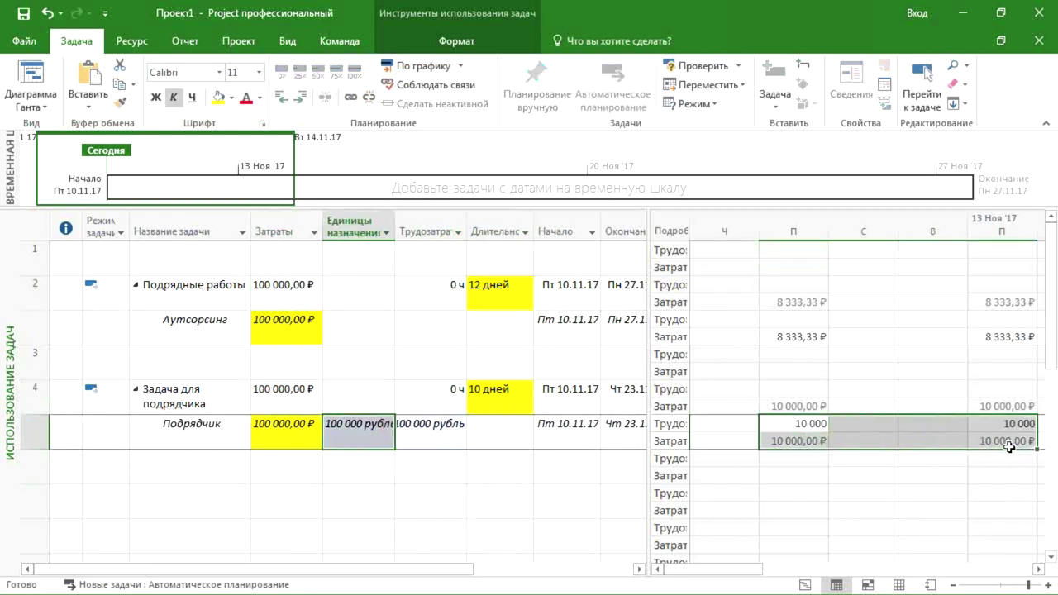
click(814, 426)
click(1004, 424)
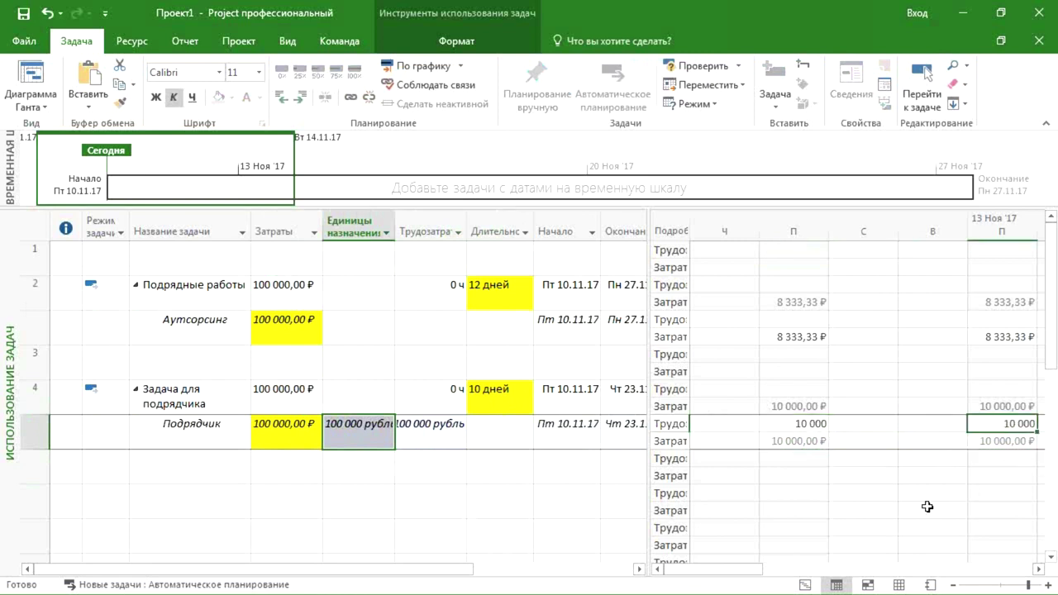
Set the Подрядчик assignment units to a daily consumption rate of 10000/д
click(361, 426)
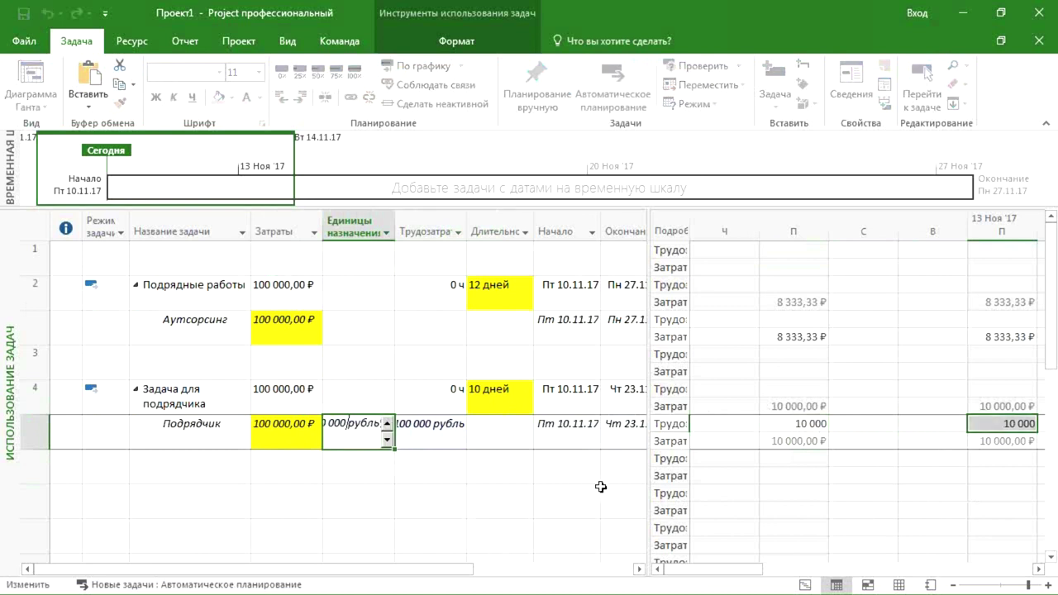
key(Escape)
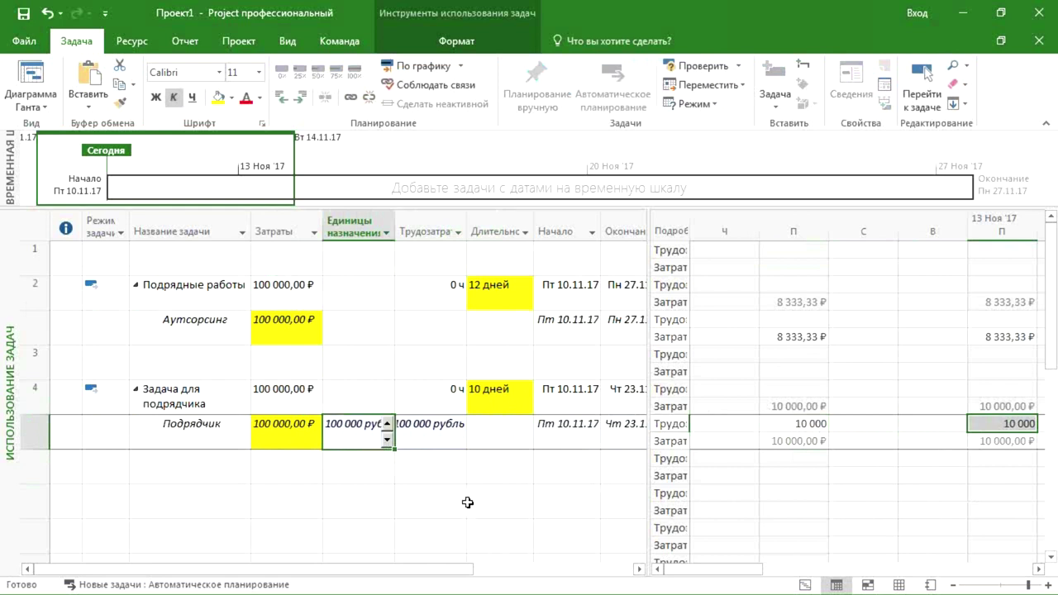
text(100)
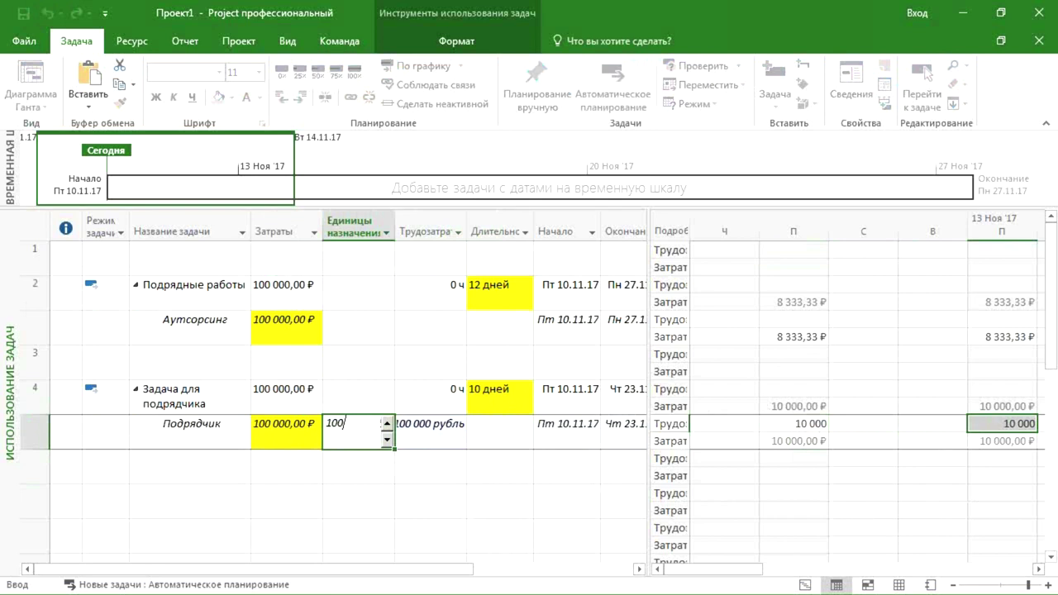
text(00/д)
key(Return)
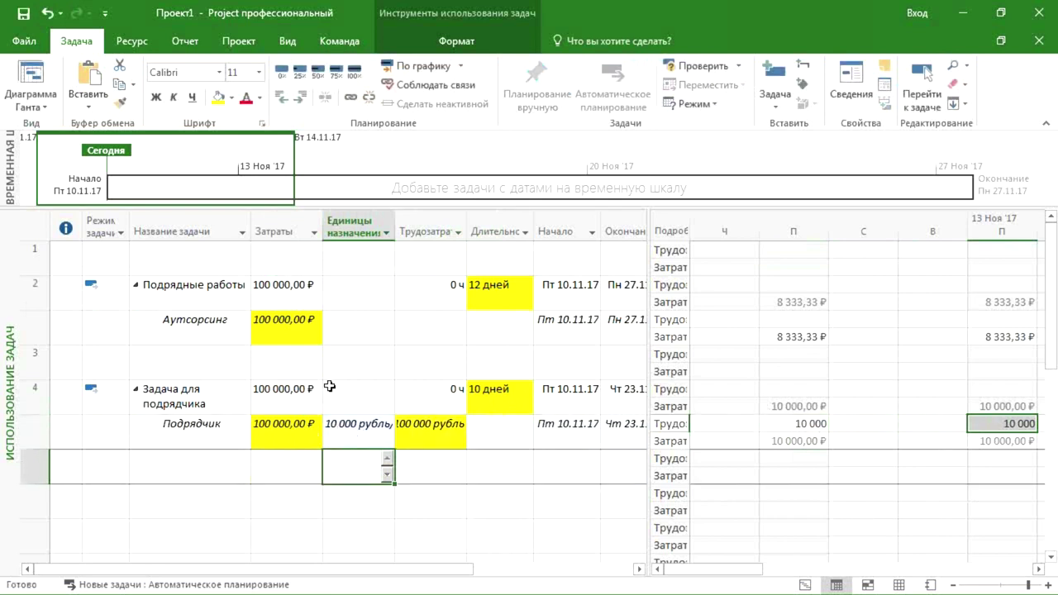
Widen the assignment units and work columns so the Подрядчик values fit
drag(400, 234, 418, 232)
click(313, 432)
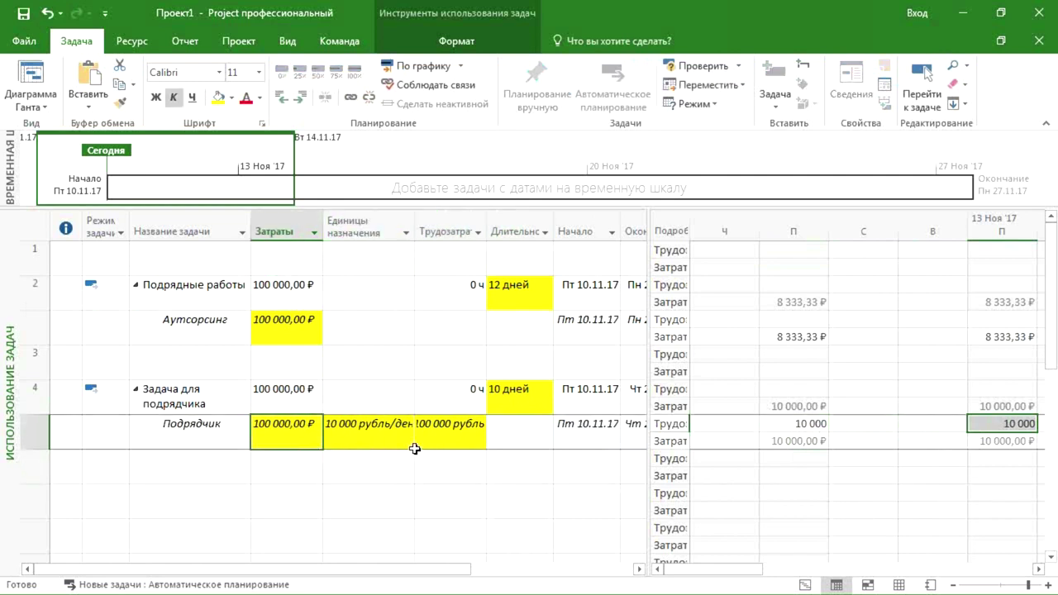
drag(485, 231, 502, 234)
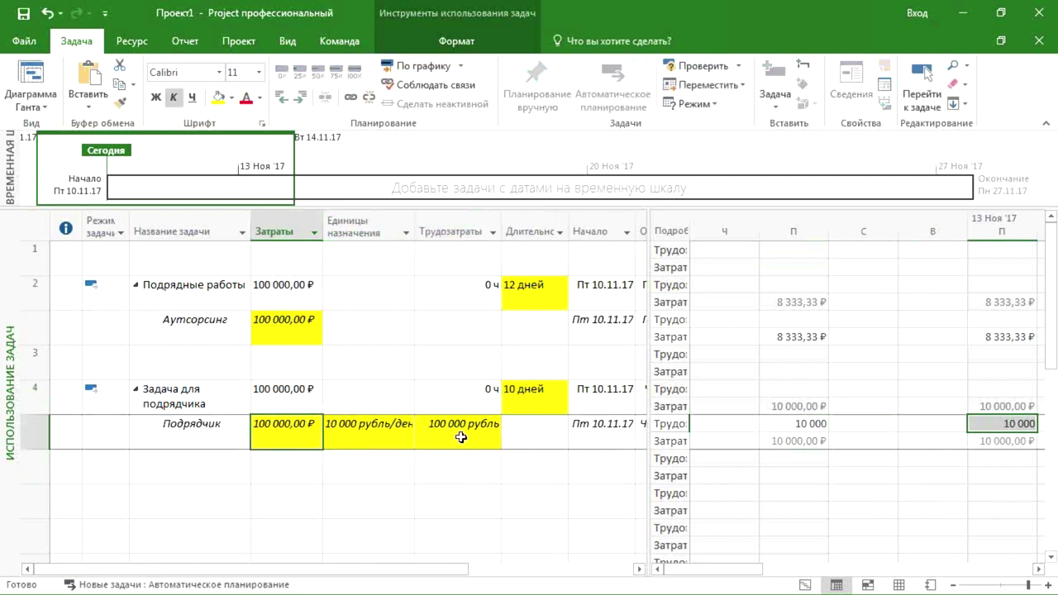
click(463, 435)
click(373, 433)
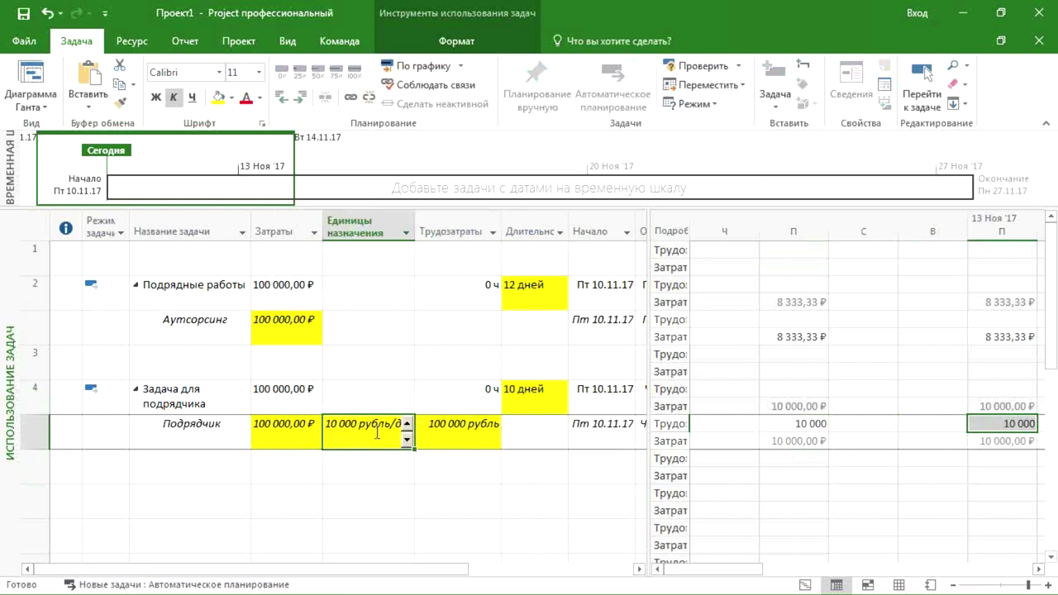
Set the duration of Задача для подрядчика to 12 days
click(524, 394)
text(12)
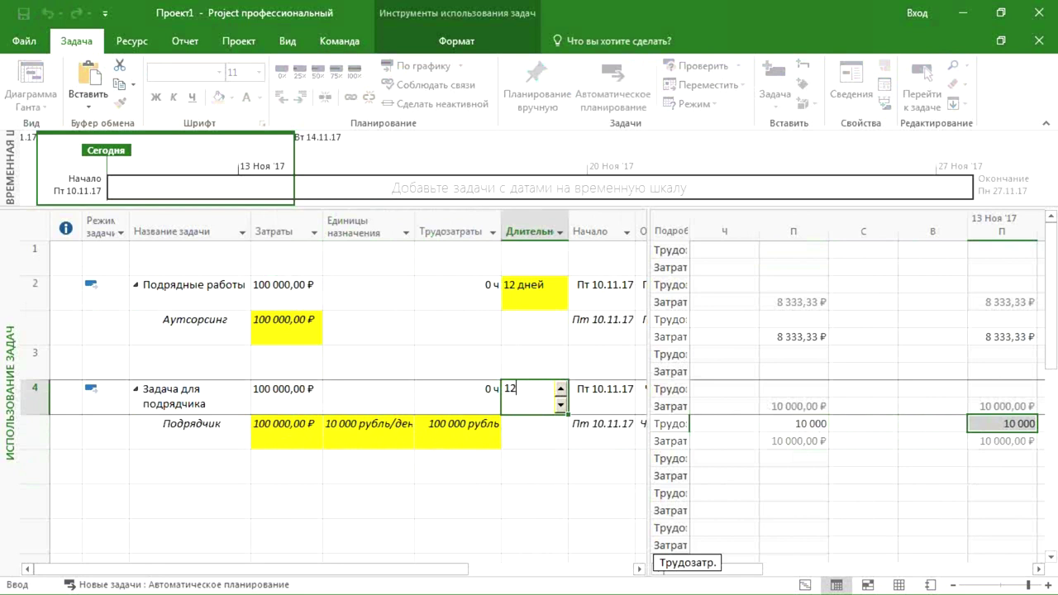
key(Return)
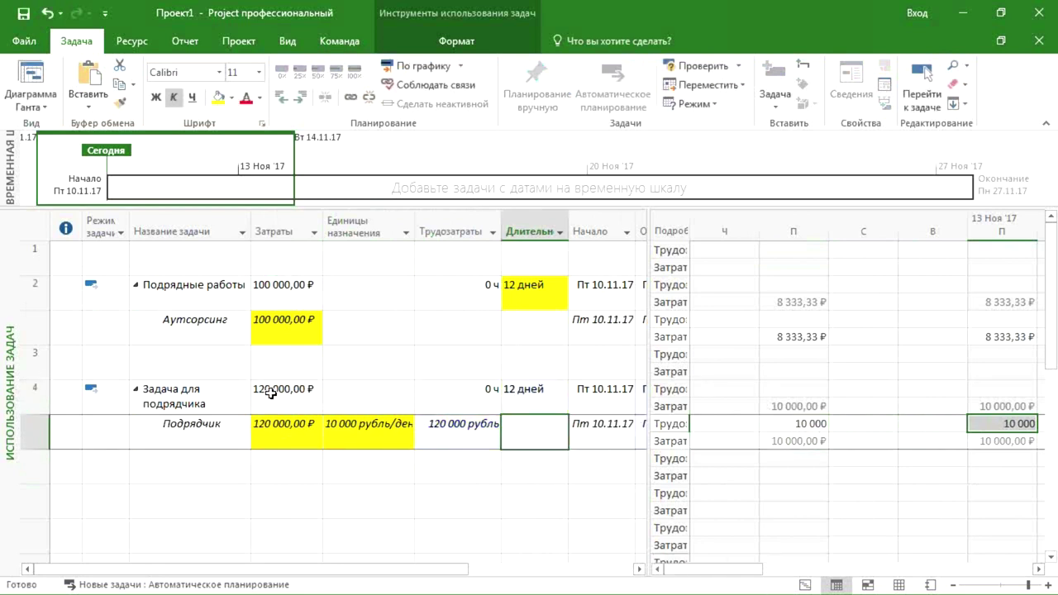
Compare the cost and duration of Подрядные работы with Аутсорсинг against those of Задача для подрядчика with Подрядчик
click(277, 425)
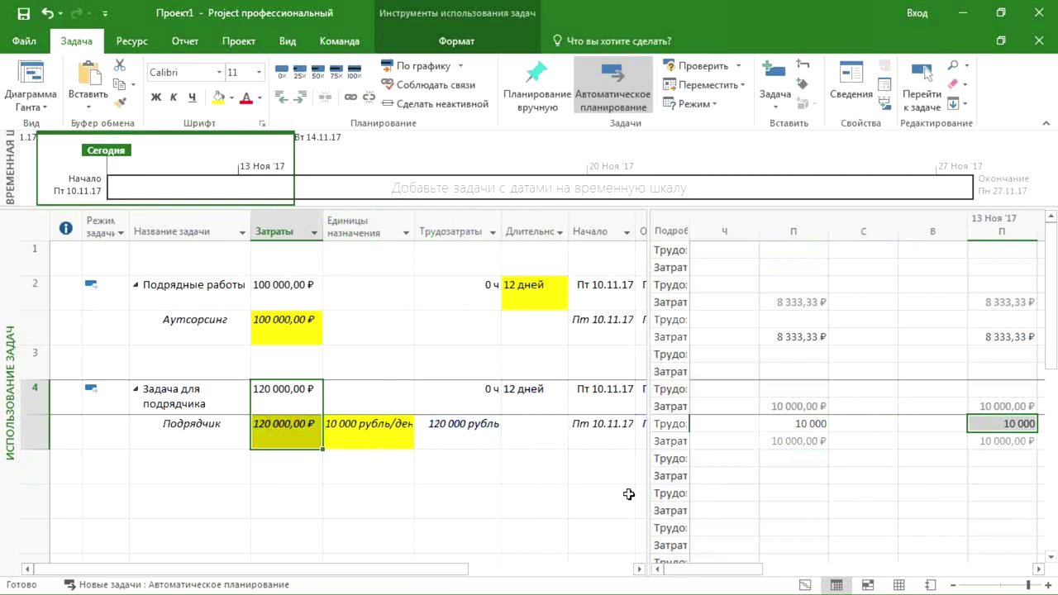
drag(219, 289, 532, 336)
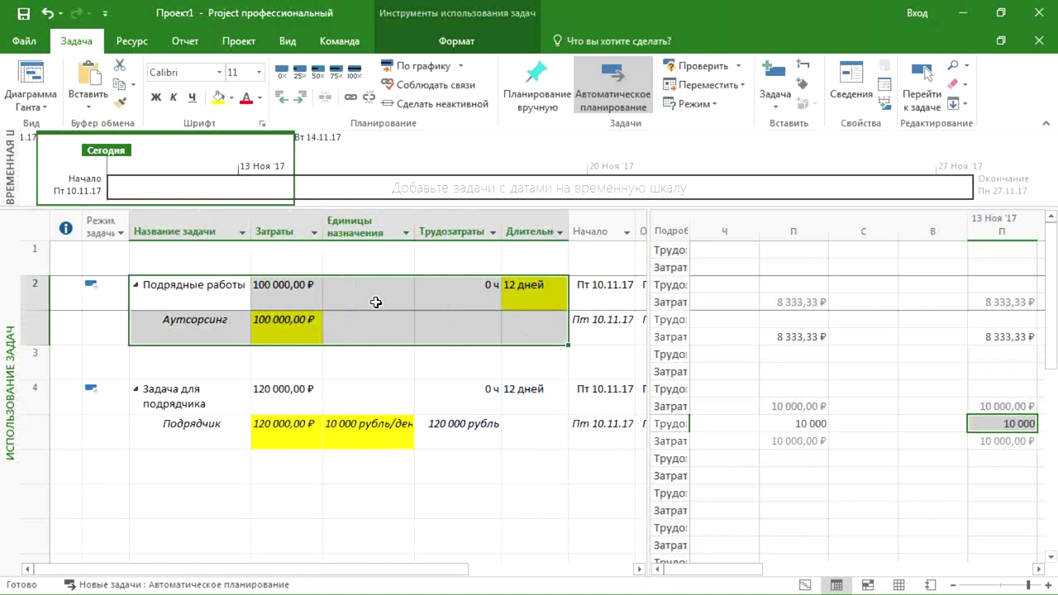
drag(194, 393, 510, 446)
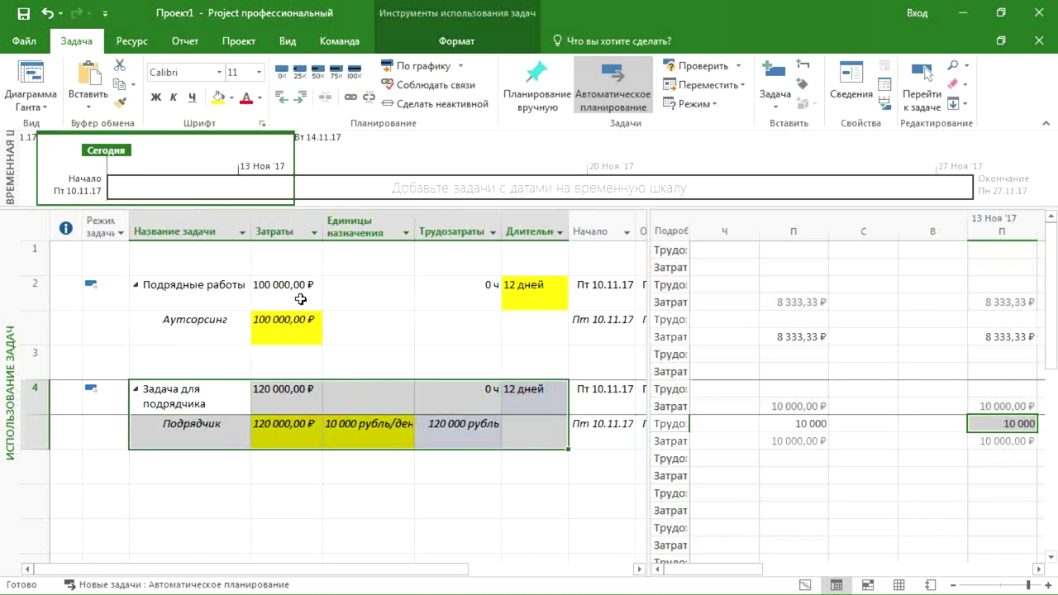
drag(240, 289, 523, 321)
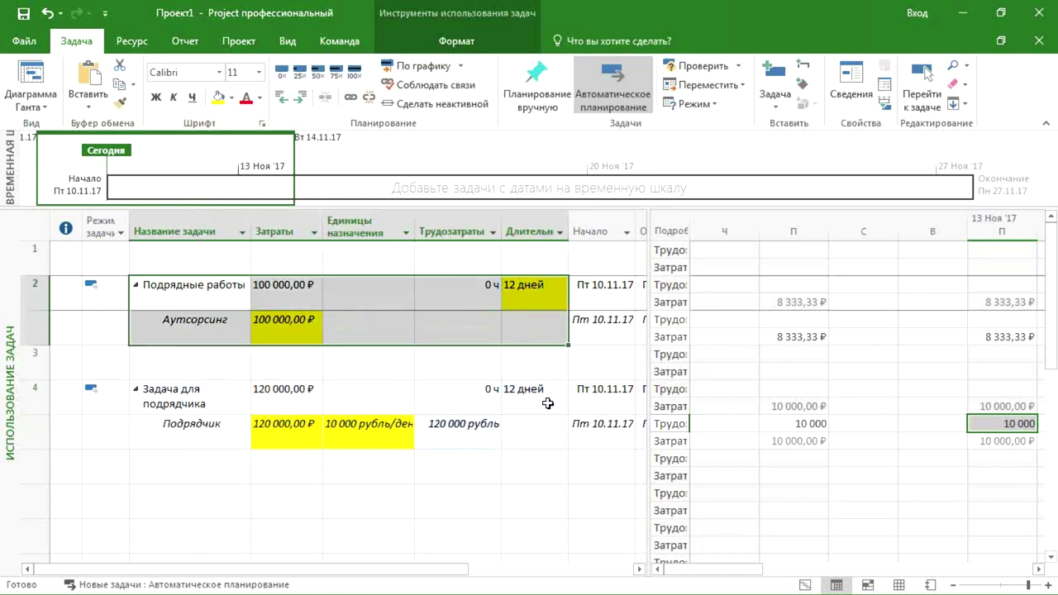
click(45, 330)
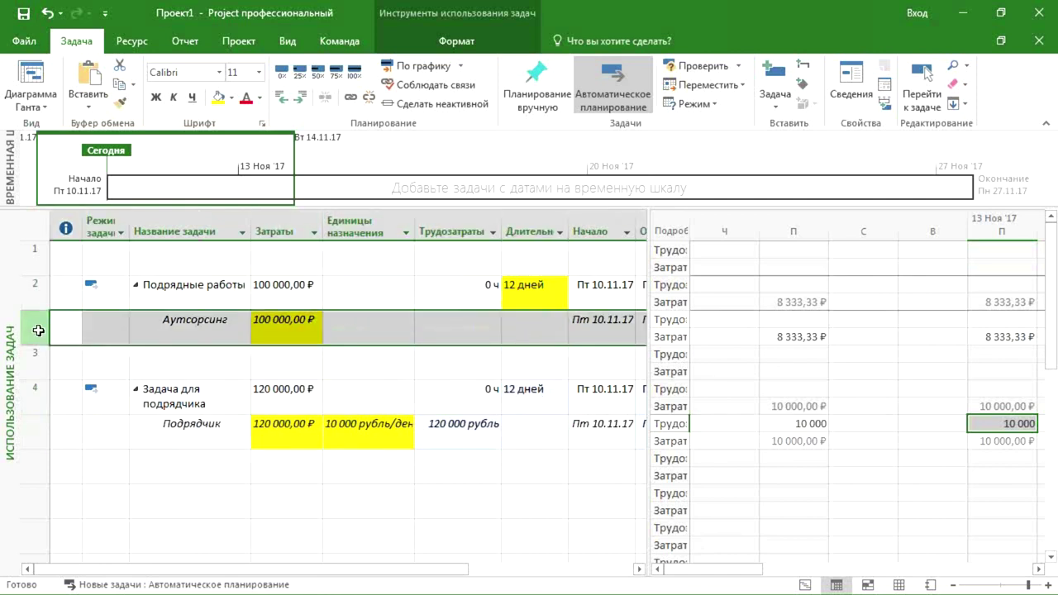
click(40, 432)
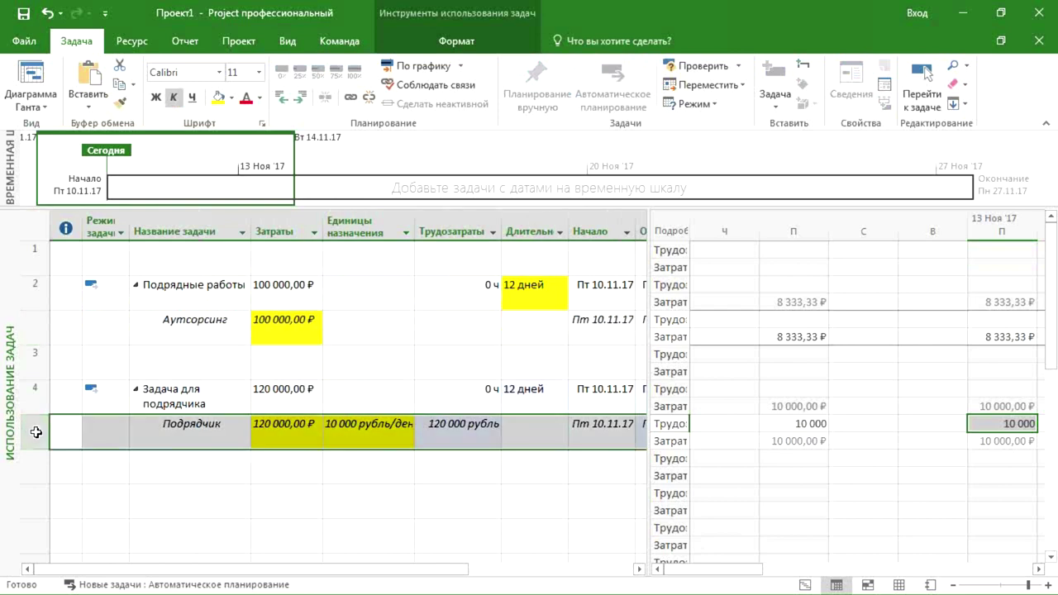
Switch to the Resource Sheet and add resources named ООО in row 7 and ИП in row 8
right_click(5, 355)
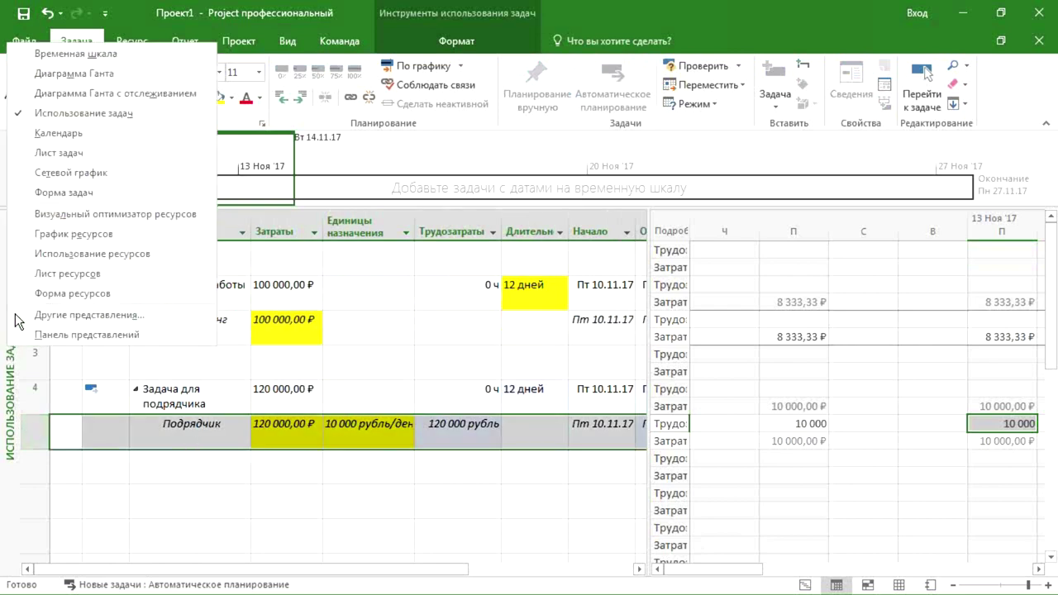
click(24, 271)
click(113, 364)
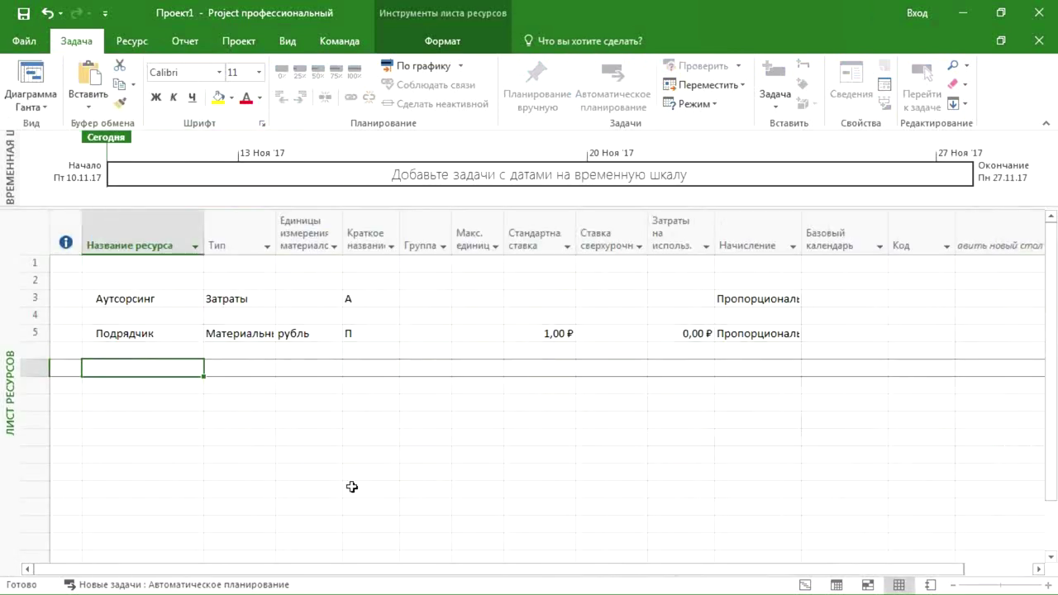
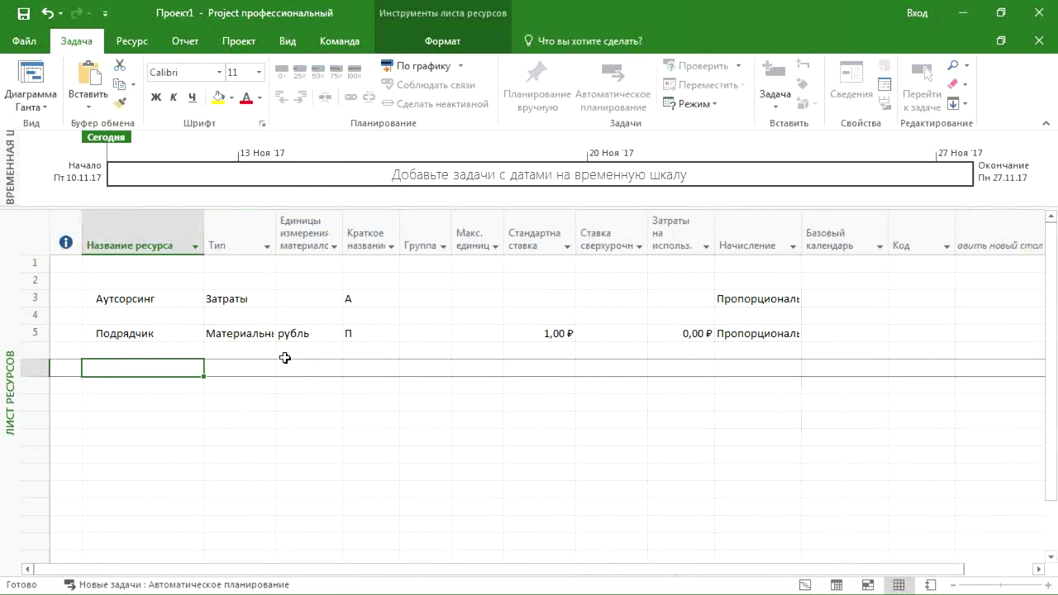
text(ООО)
key(Return)
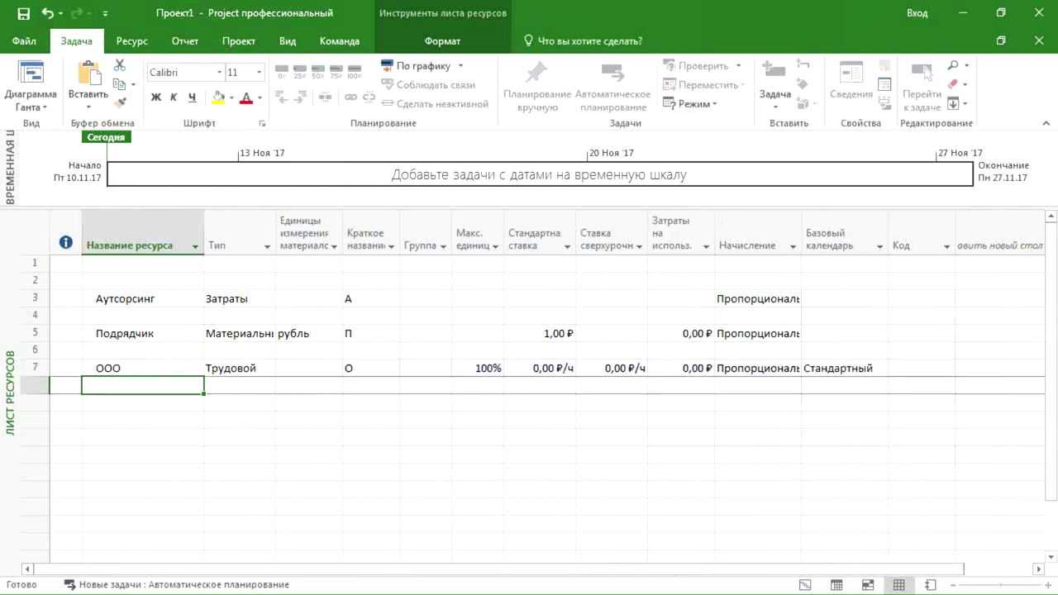
text(ИП)
key(Return)
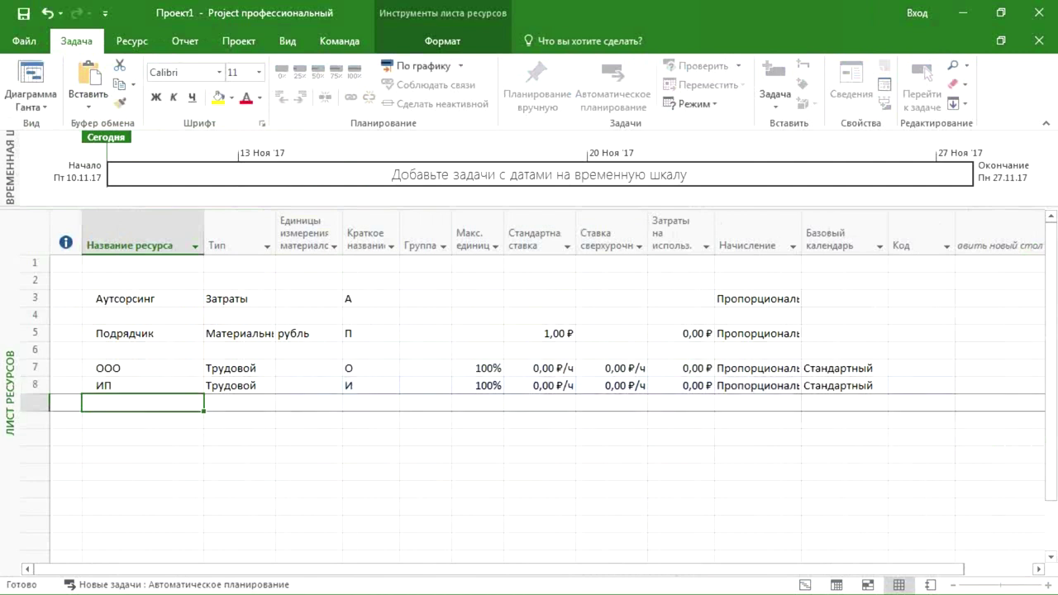
Set the type of the ООО and ИП resources to Материальный
click(257, 369)
click(267, 369)
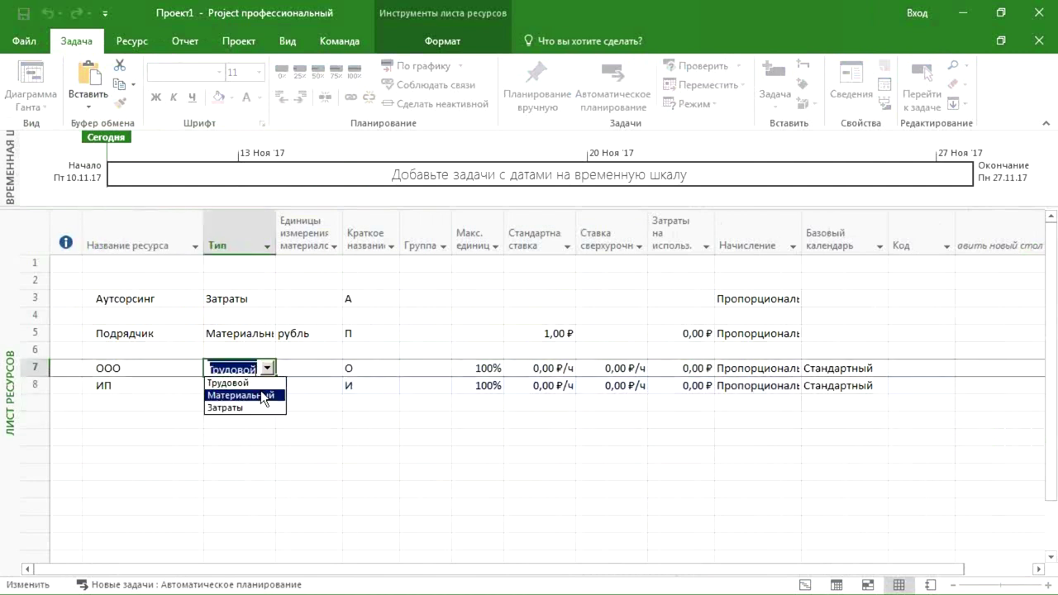
click(259, 389)
click(267, 386)
click(262, 410)
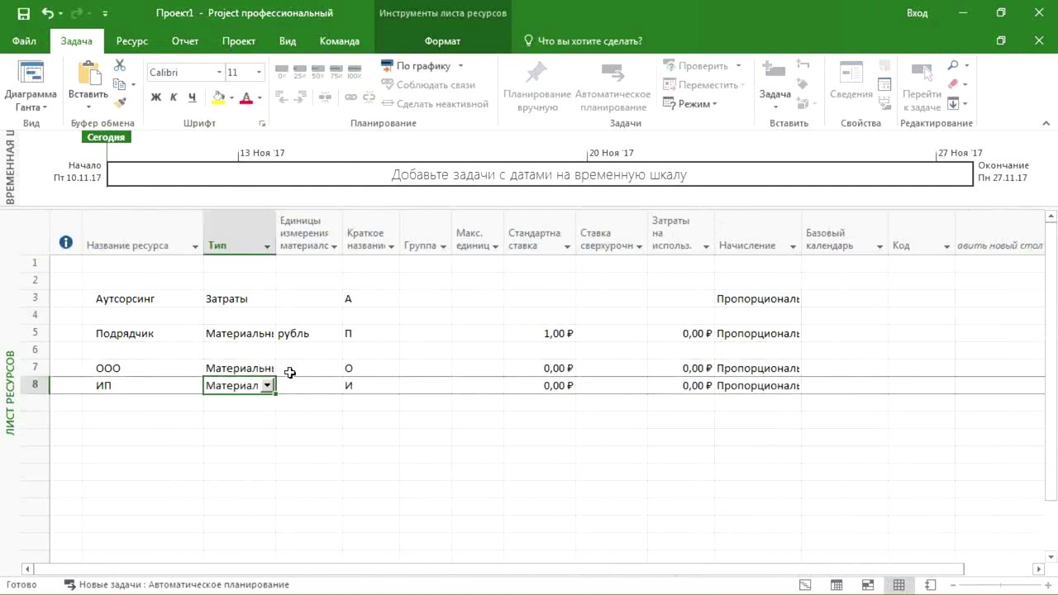
Set the material units to доллары for the ООО resource and евро for the ИП resource
click(291, 373)
text(доллары)
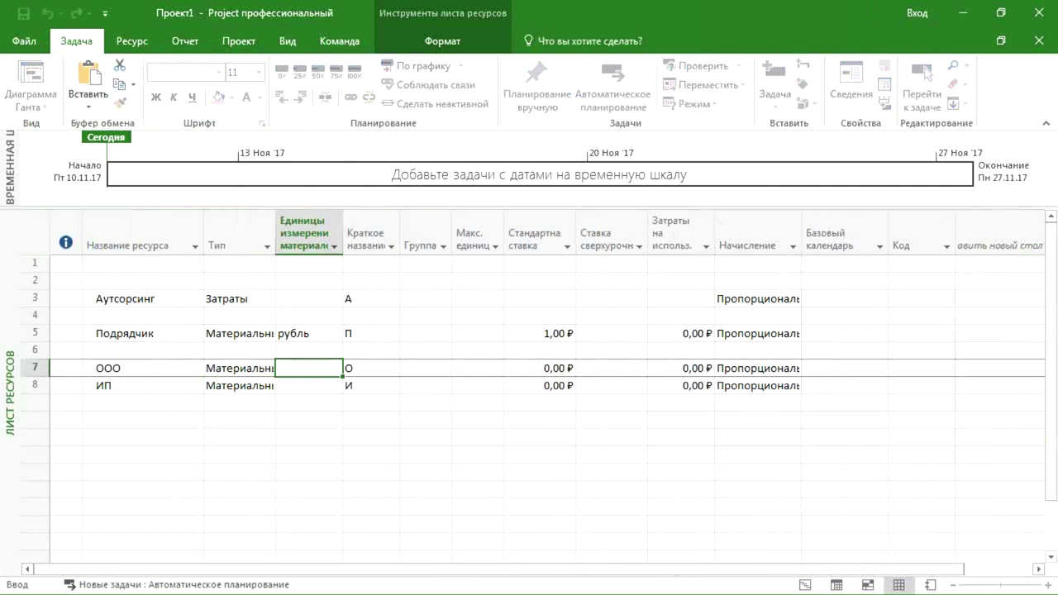
key(Return)
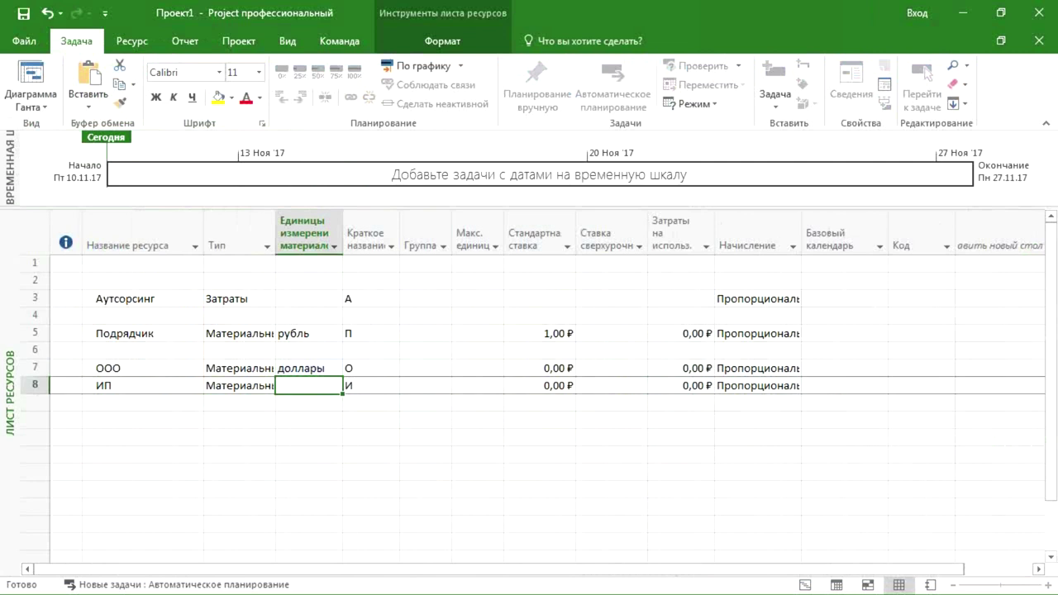
text(евро)
key(Return)
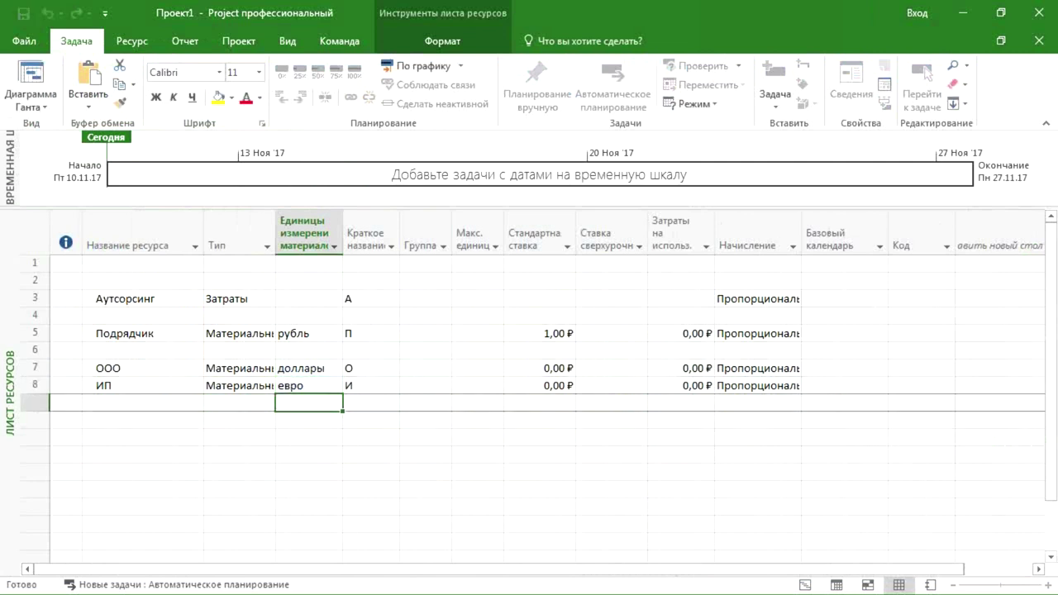
Set the standard rate to 60 for the ООО resource and 70 for the ИП resource
click(546, 369)
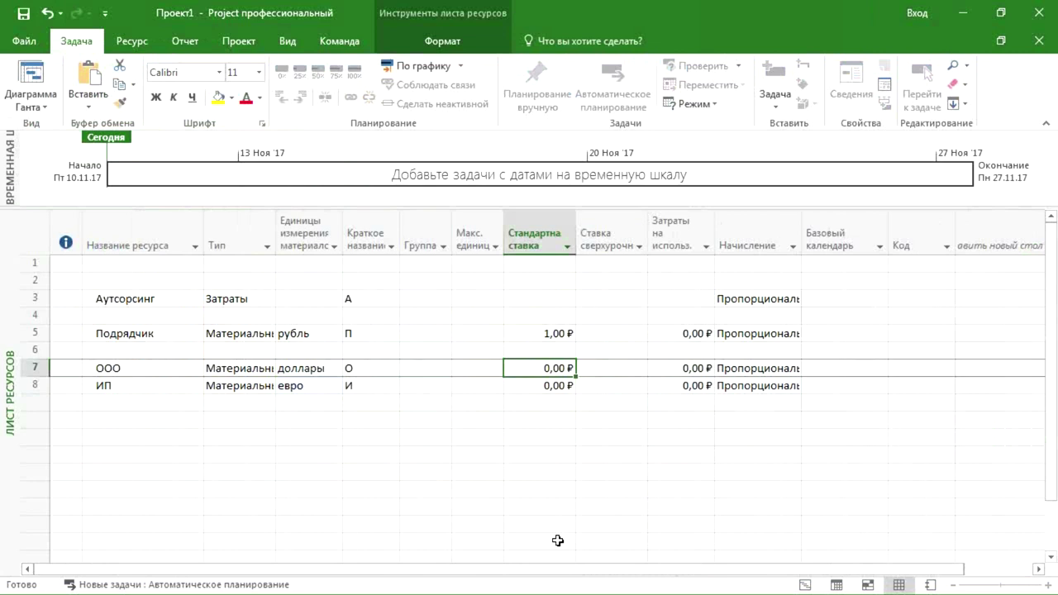
text(60)
key(Return)
text(70)
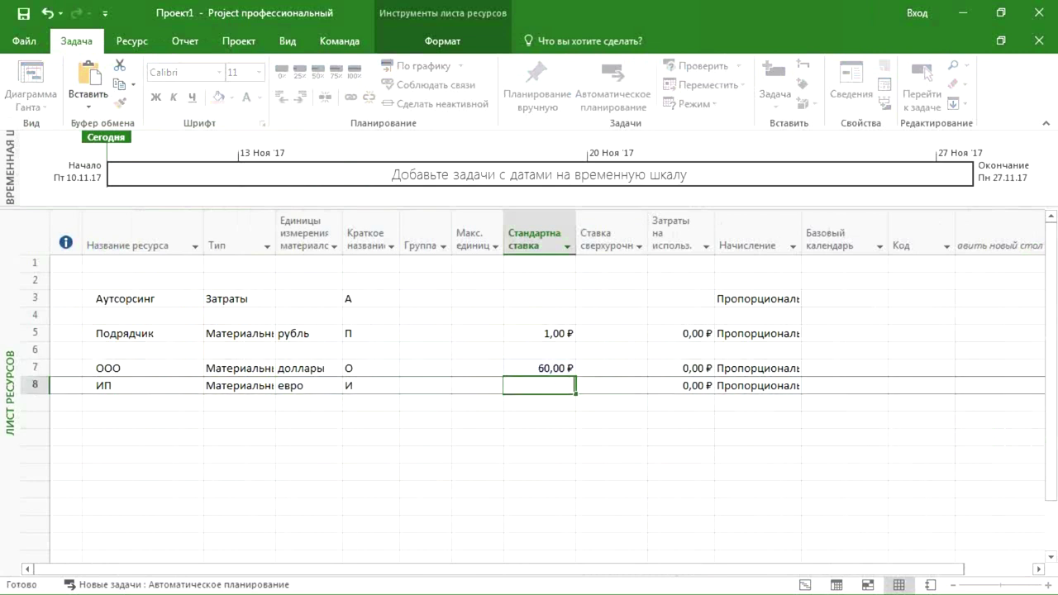
key(Return)
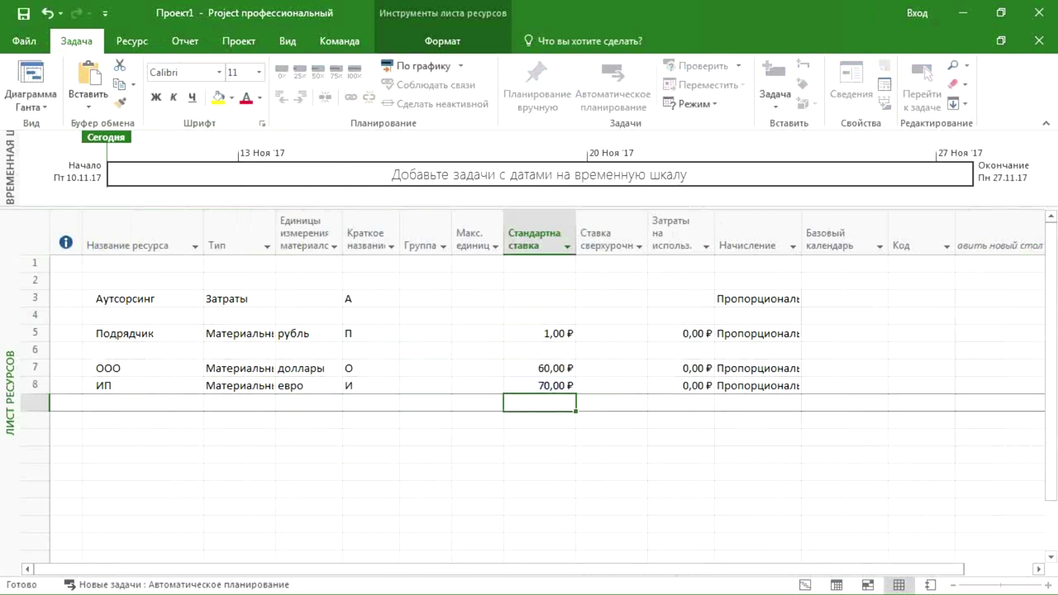
Switch to the Gantt Chart and add a task named Общая задача in row 6 with a duration of 10 days
right_click(5, 281)
click(20, 308)
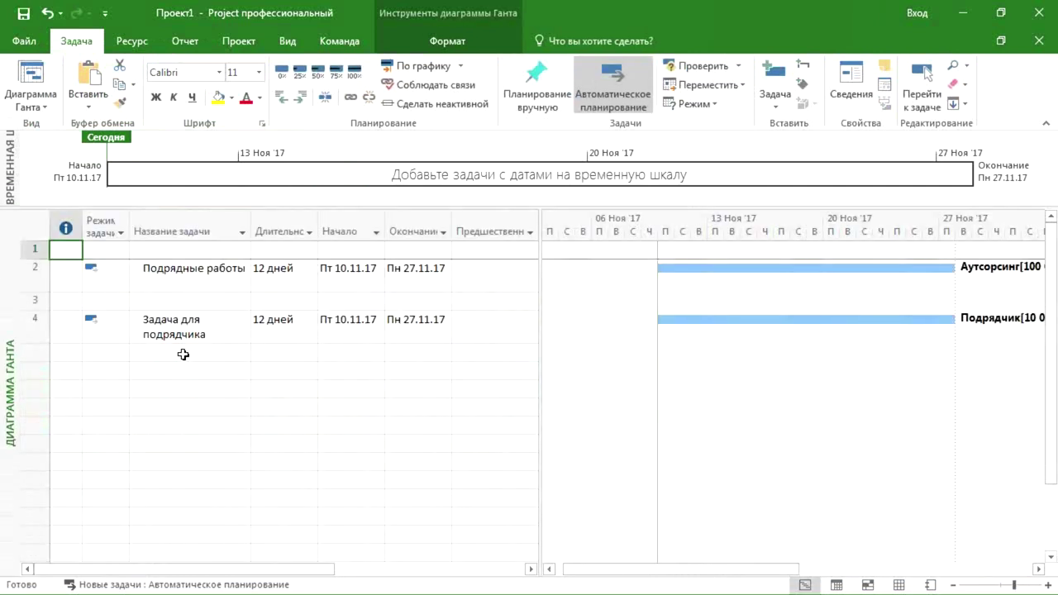
text(Обща)
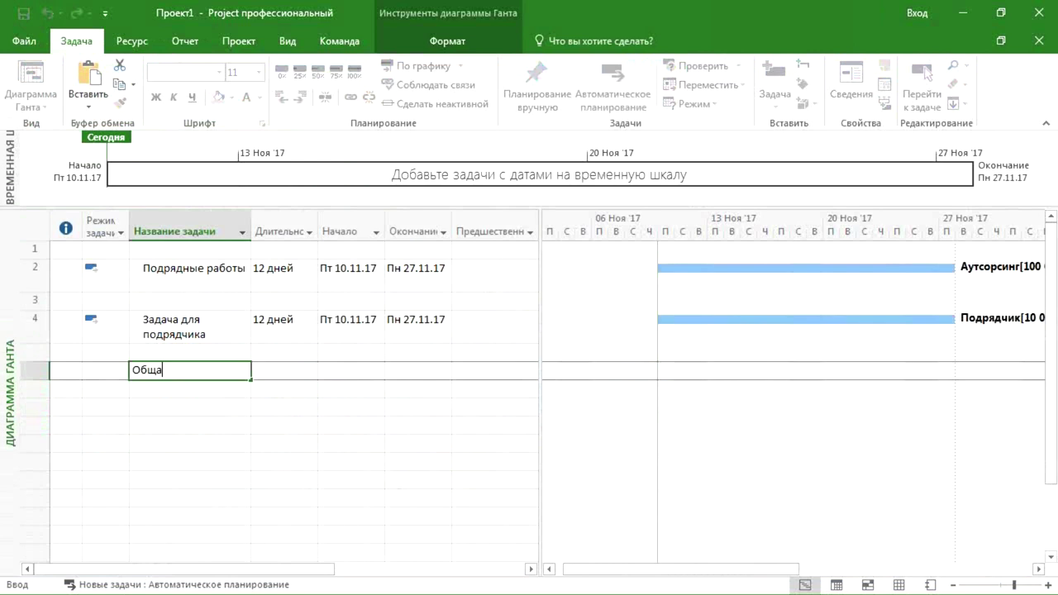
text(я задача)
key(Return)
click(236, 367)
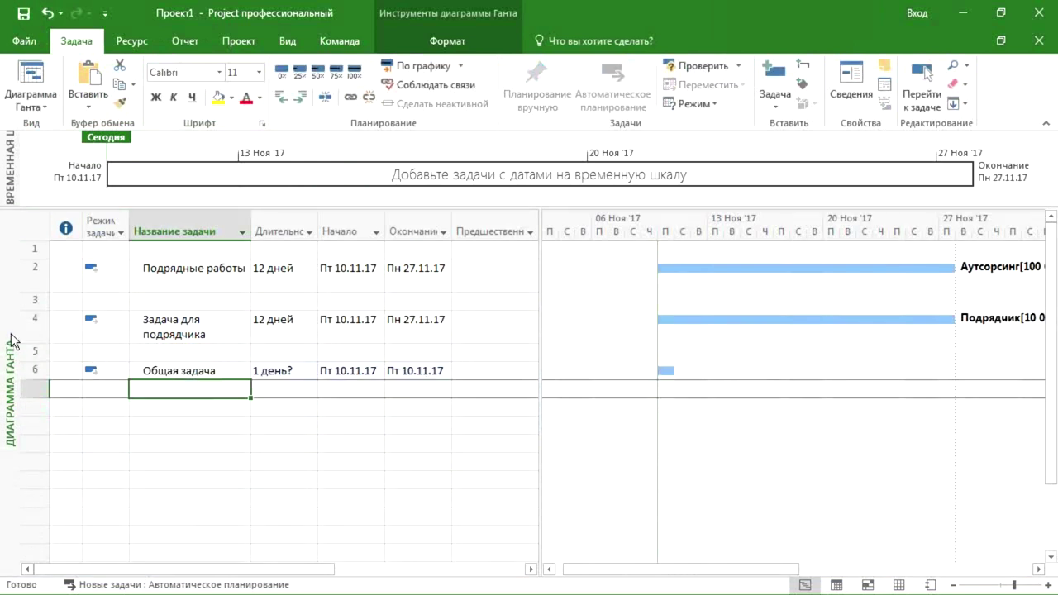
text(10)
key(Return)
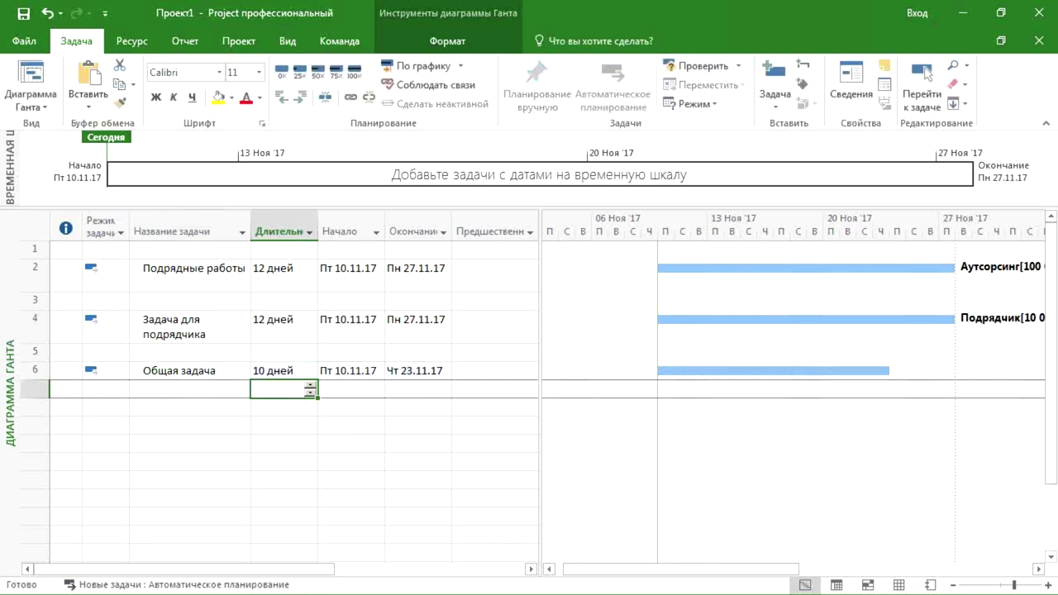
Switch to the Task Usage view and assign the ИП and ООО resources to Общая задача
right_click(5, 299)
click(18, 366)
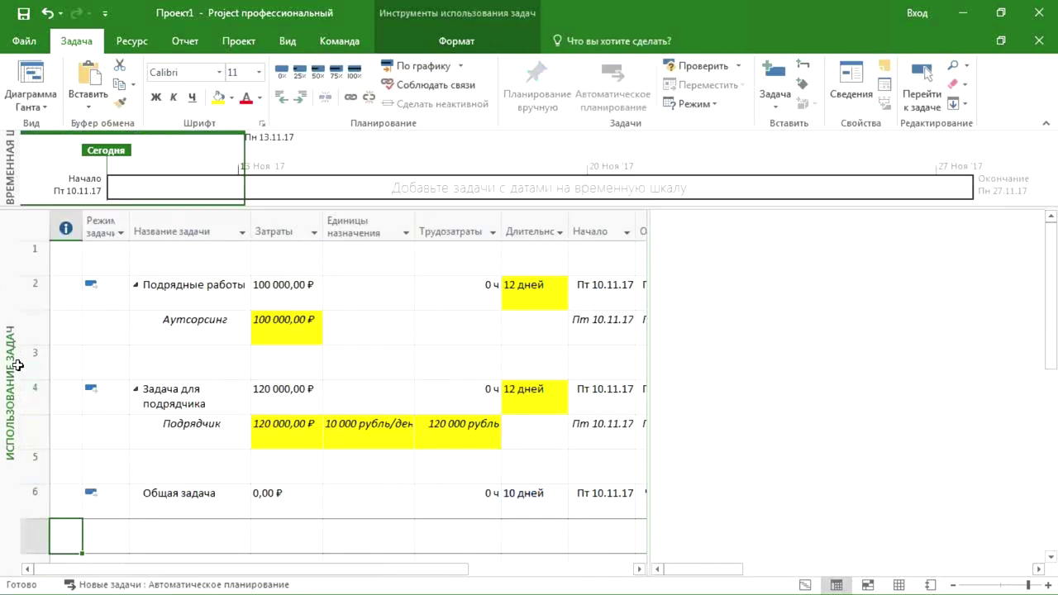
scroll(218, 424, down, 1)
click(195, 394)
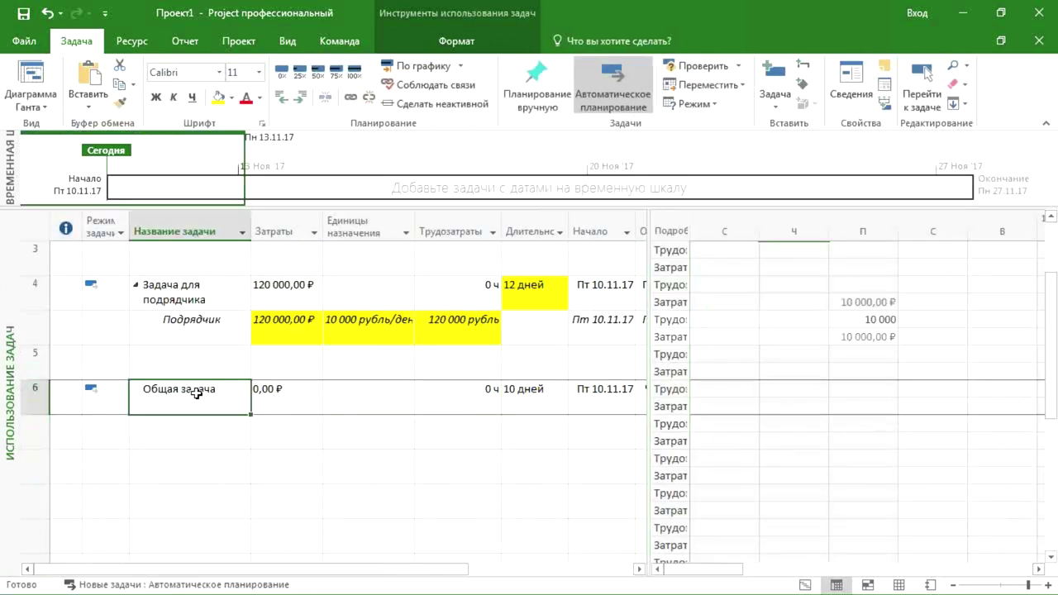
click(132, 41)
click(132, 90)
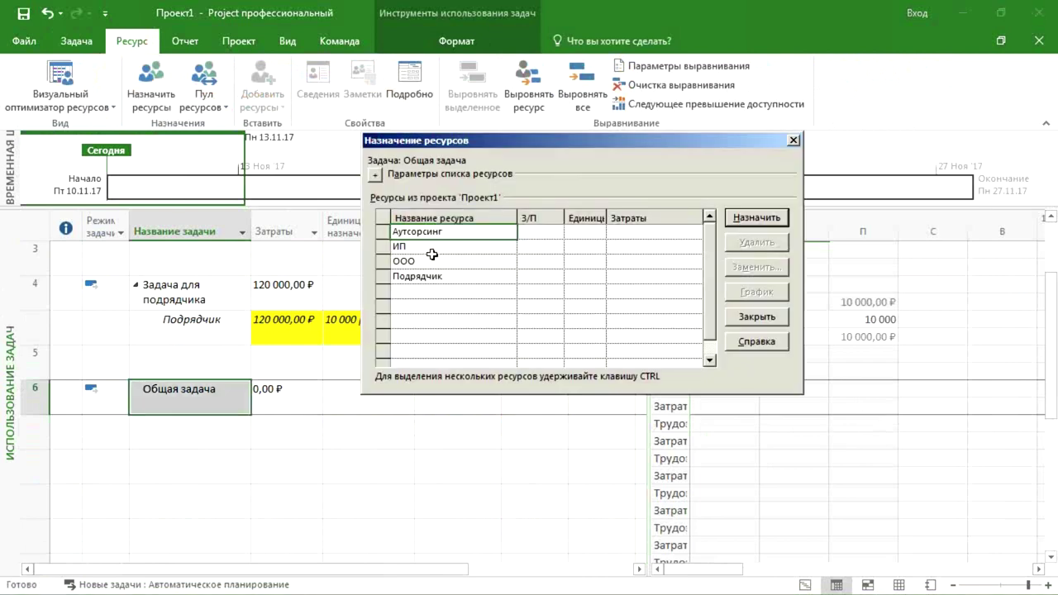
drag(426, 248, 426, 261)
click(757, 218)
click(757, 317)
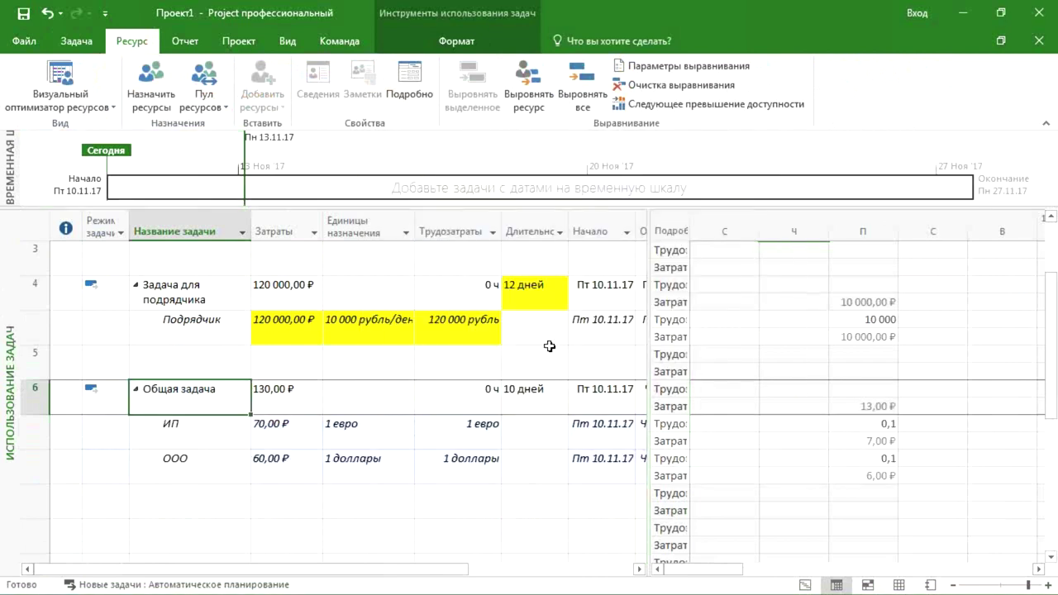
Set the assignment units on Общая задача to 500 for ИП and 1000 for ООО
drag(364, 326, 386, 371)
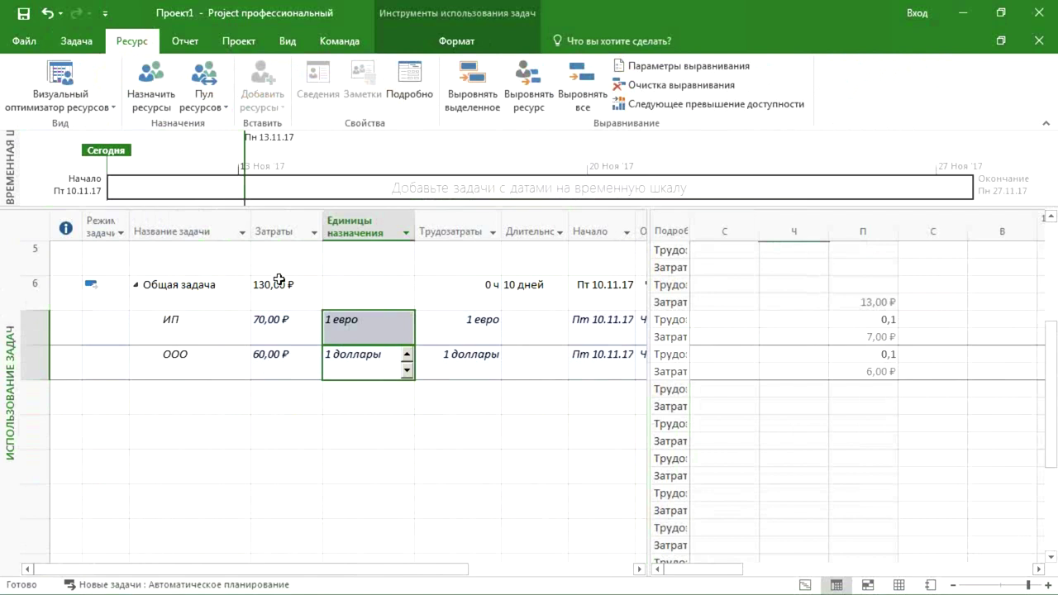
scroll(304, 306, up, 1)
click(374, 432)
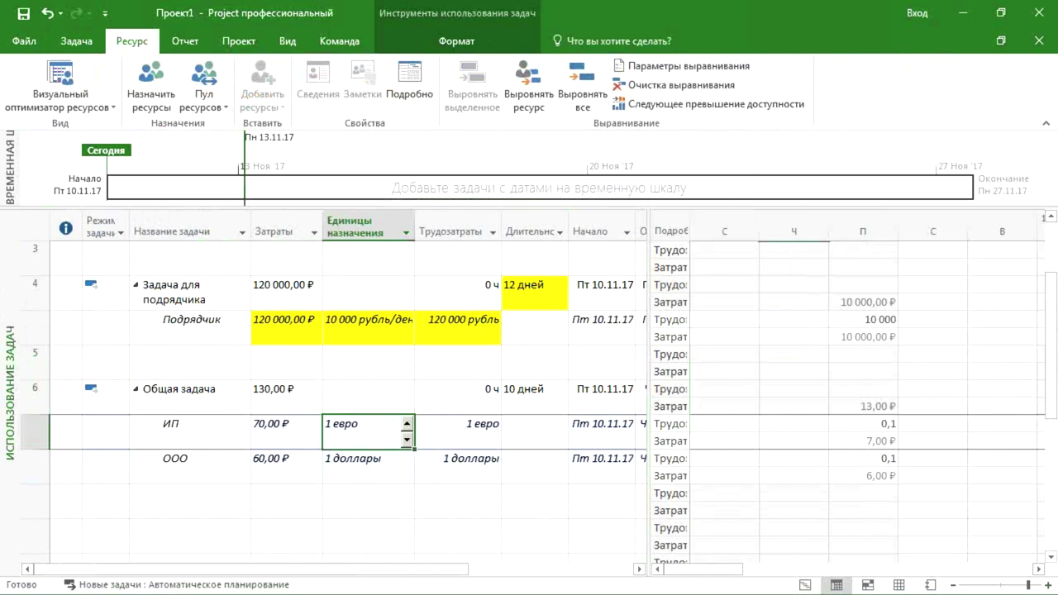
text(500)
key(Return)
text(1000)
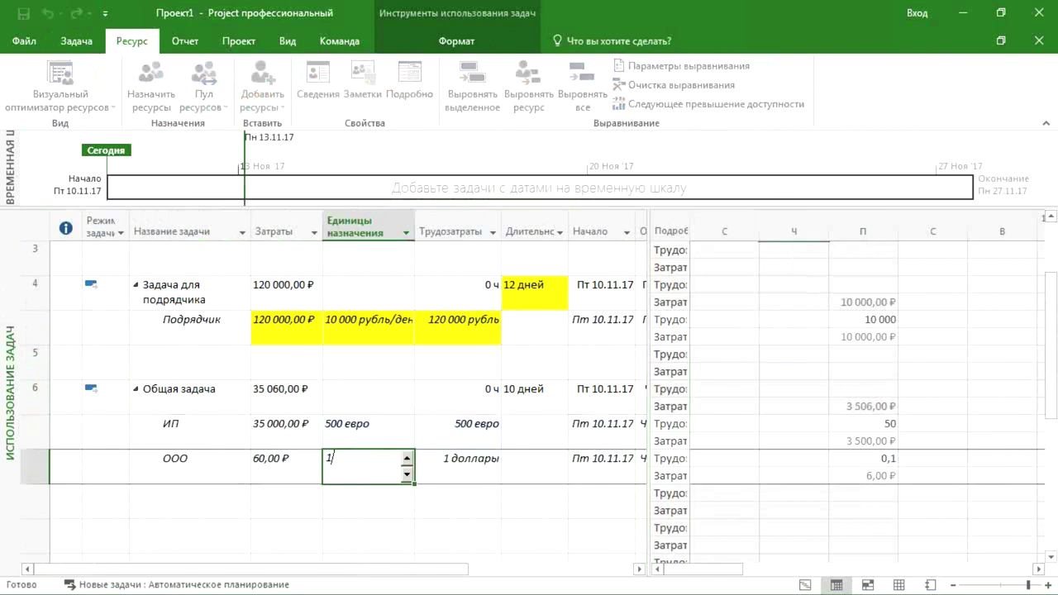
key(Return)
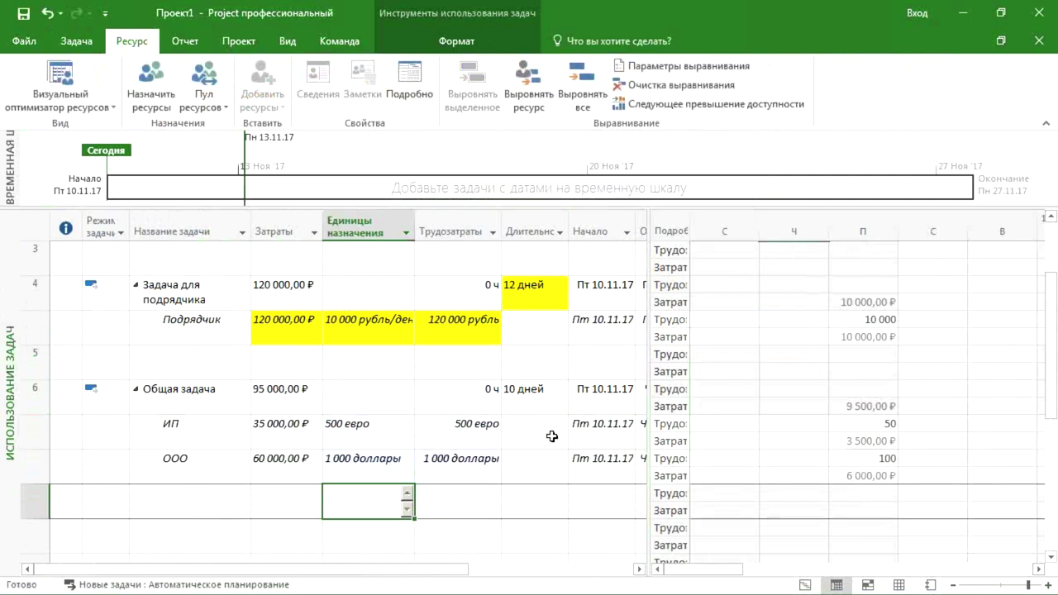
Examine the total cost of Общая задача and how the ИП and ООО assignments are spread over the days
click(298, 392)
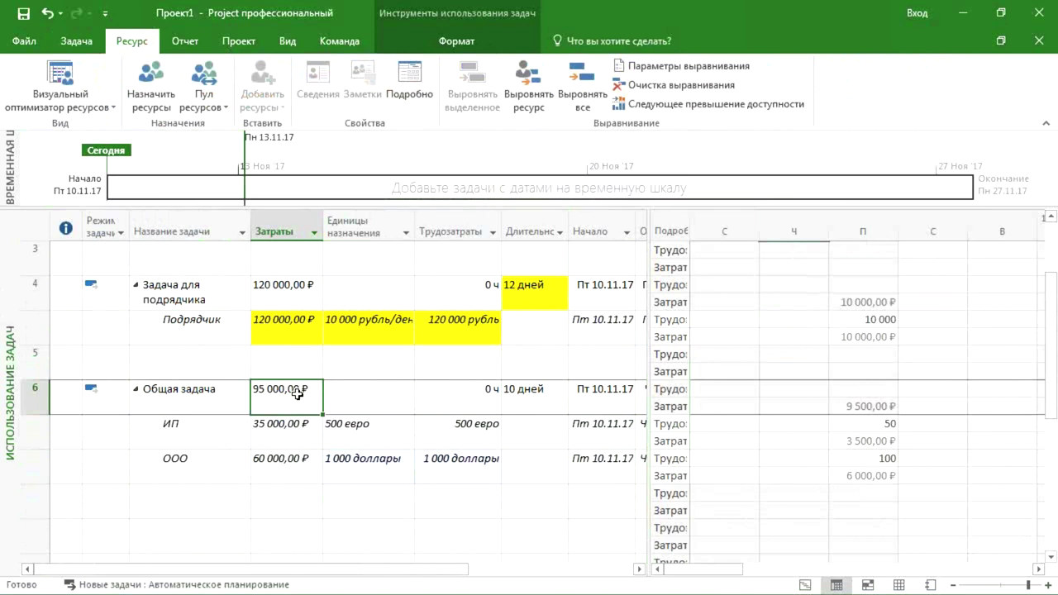
scroll(594, 493, up, 2)
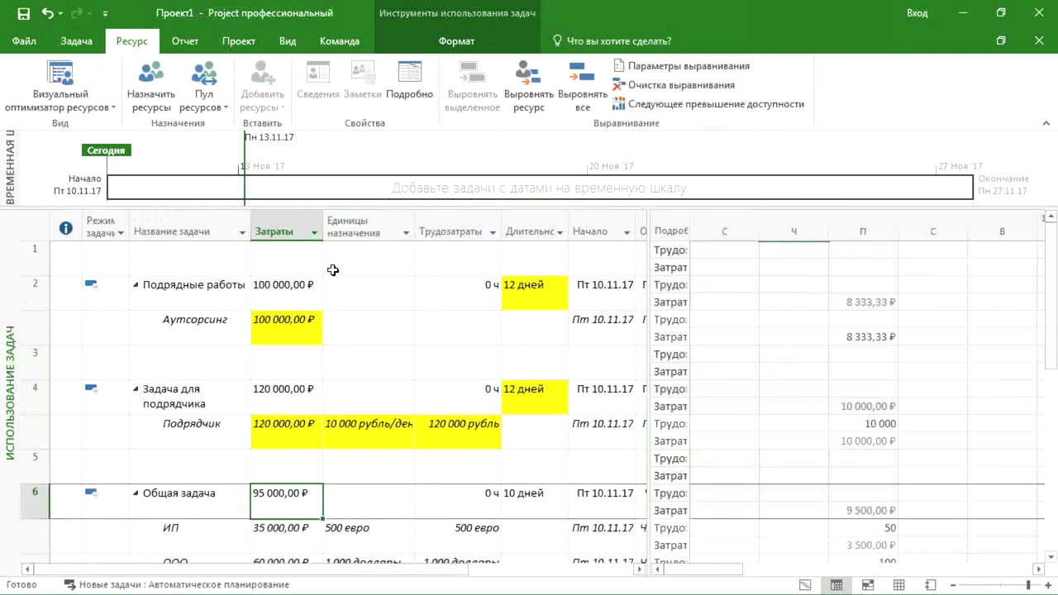
scroll(322, 339, down, 2)
drag(248, 432, 484, 459)
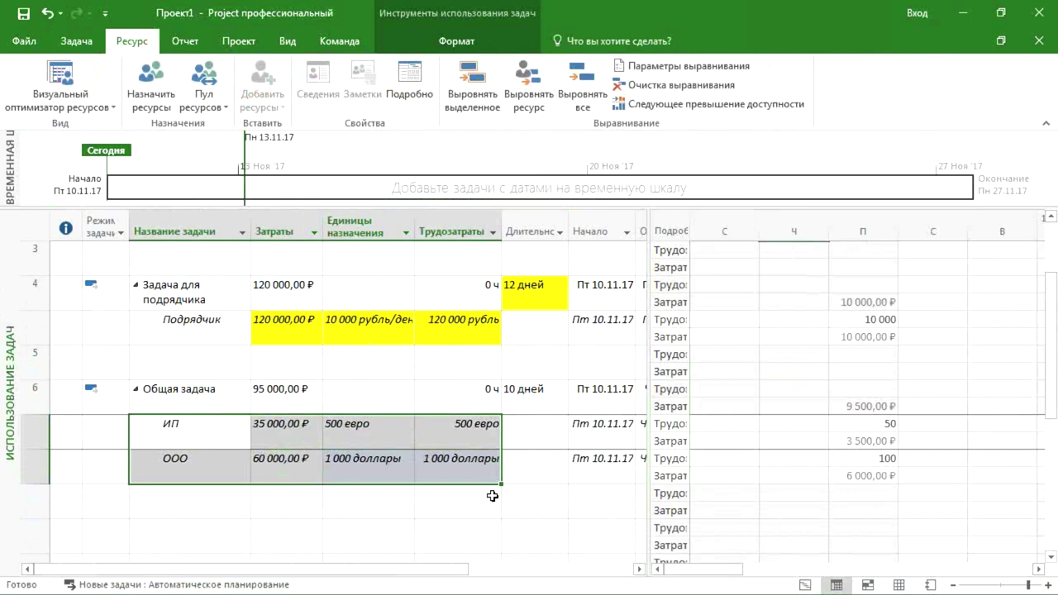
drag(649, 478, 596, 478)
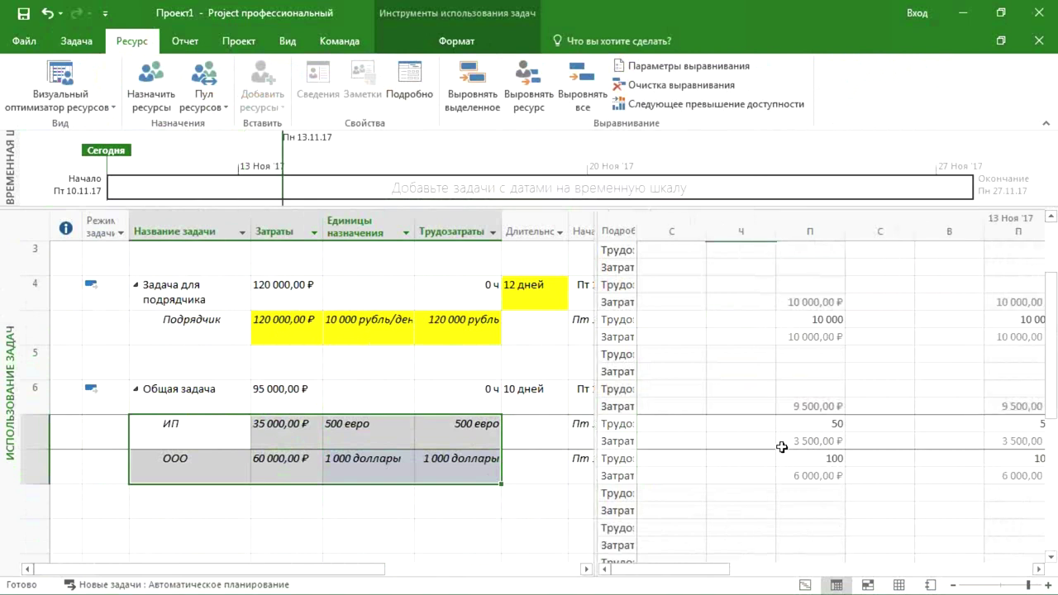
click(814, 425)
ctrl+click(815, 462)
ctrl+click(997, 425)
ctrl+click(1003, 460)
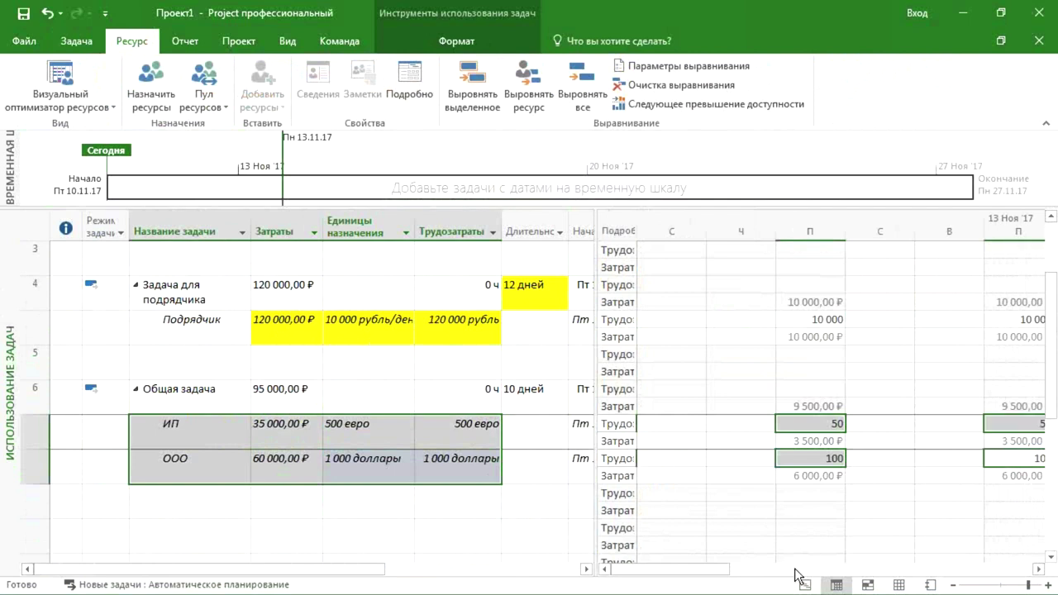
Change the ИП assignment units on Общая задача to a variable daily consumption of 50/д
click(339, 430)
click(350, 461)
key(Up)
click(362, 461)
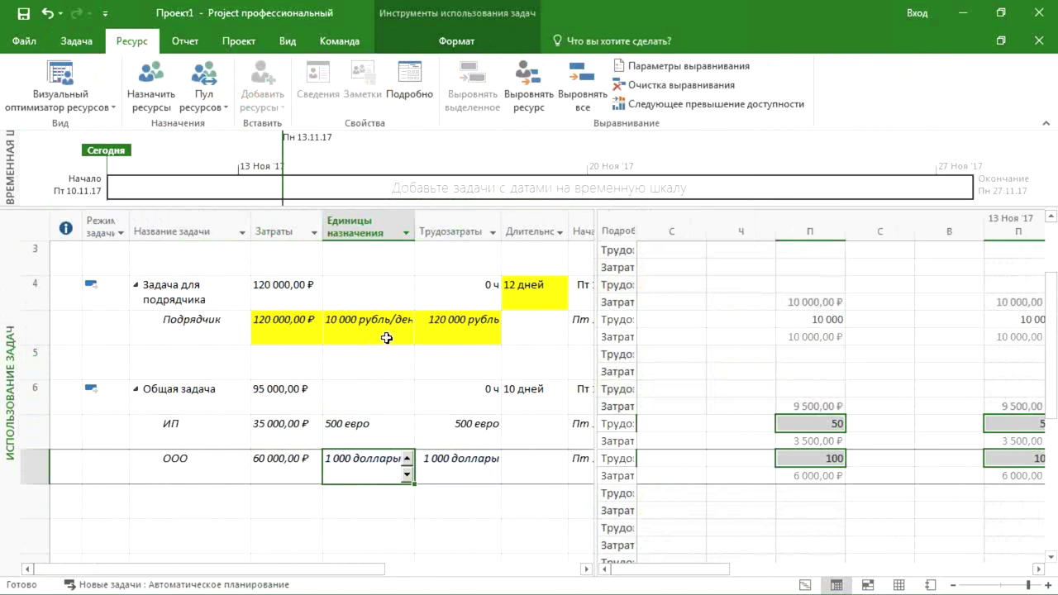
click(388, 337)
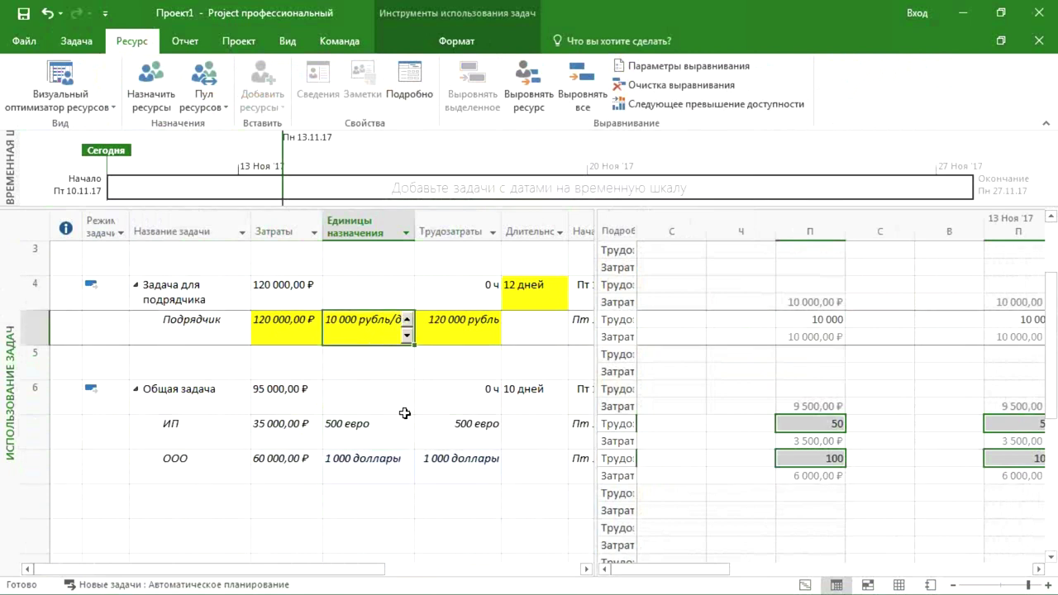
click(335, 427)
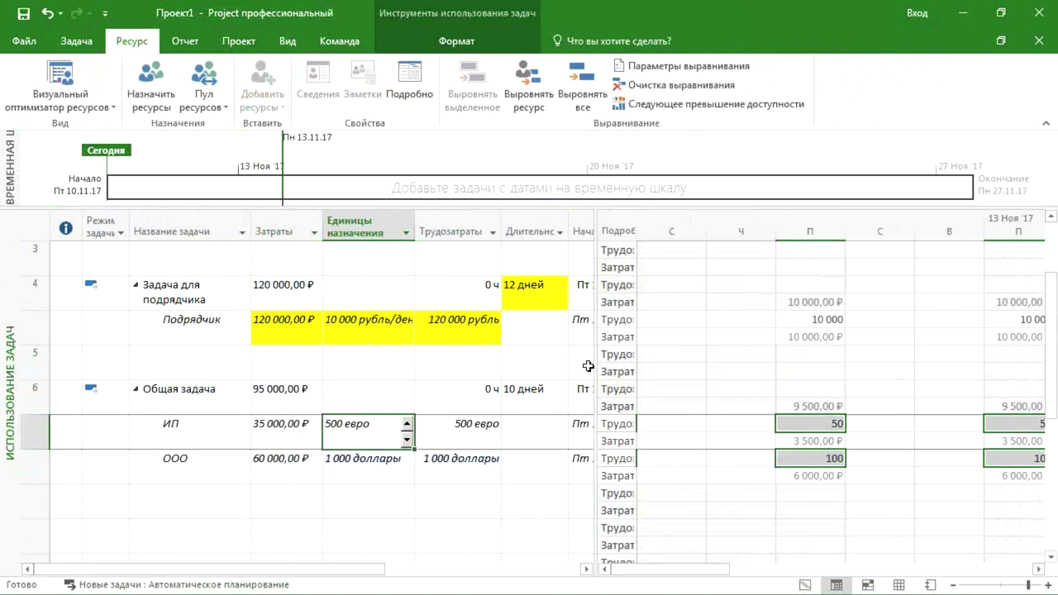
text(50/д)
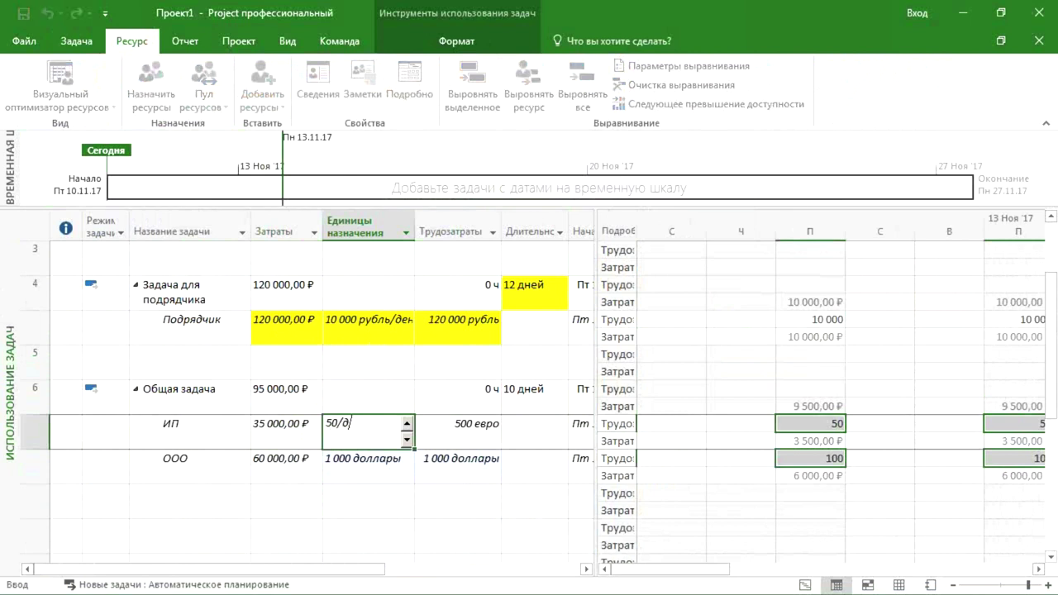
key(Return)
Compare the per-day ИП assignment with the fixed ООО assignment, the task duration, and the Аутсорсинг assignment above
click(525, 398)
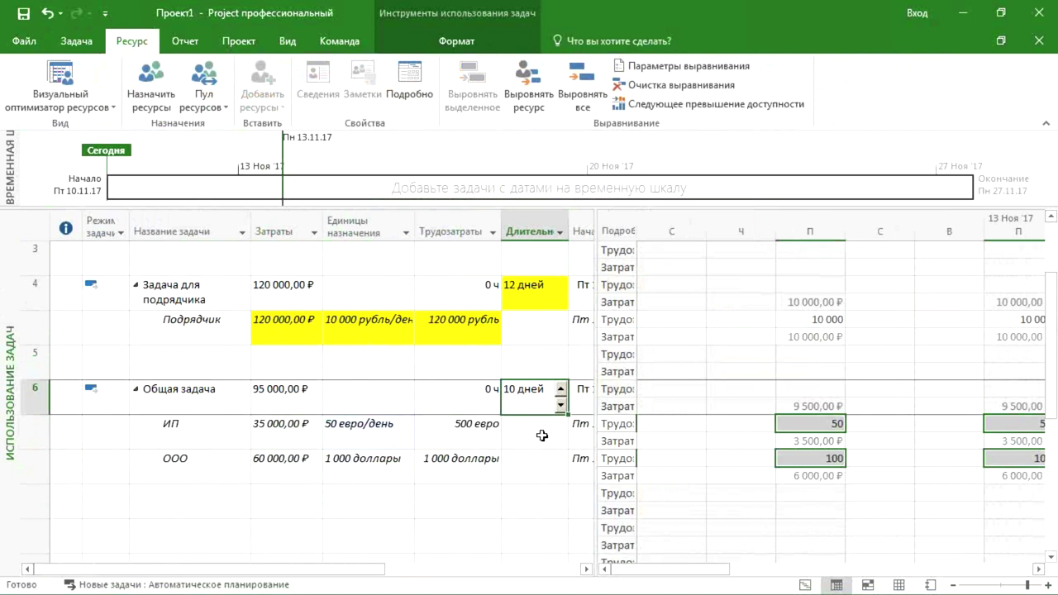
click(378, 455)
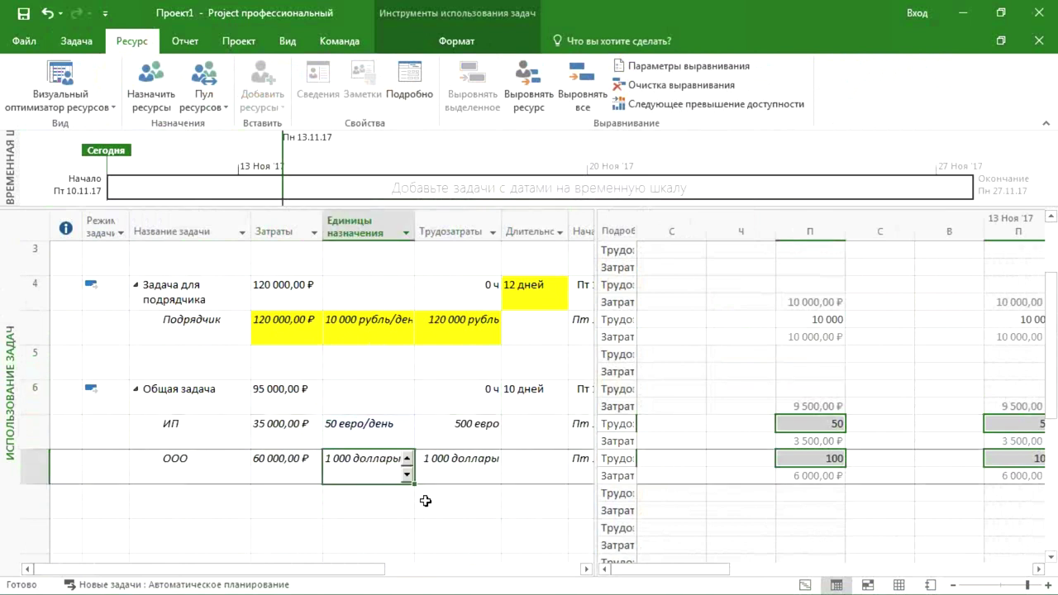
click(380, 436)
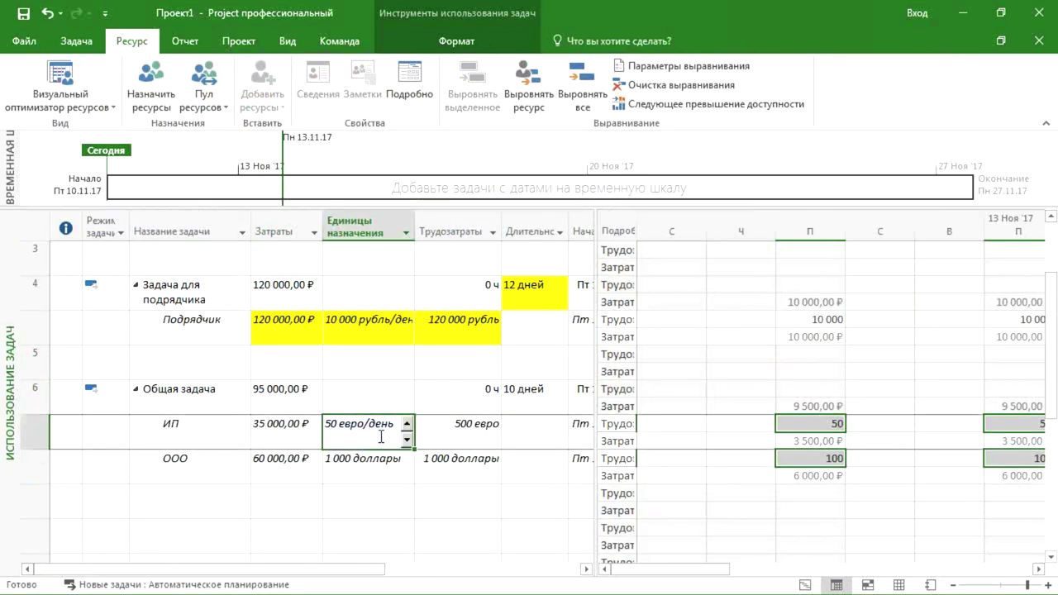
click(534, 394)
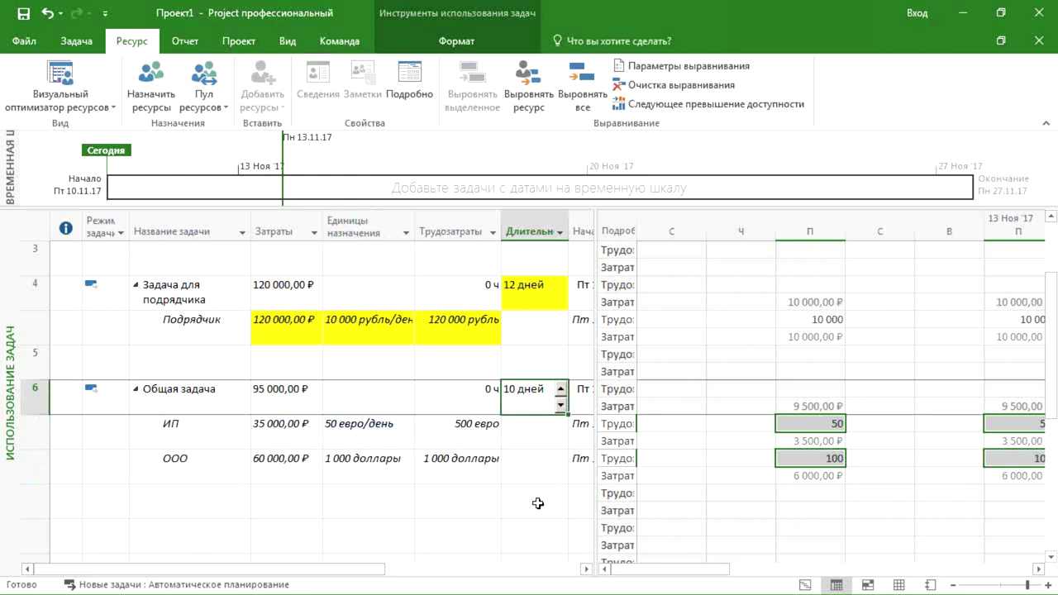
click(385, 483)
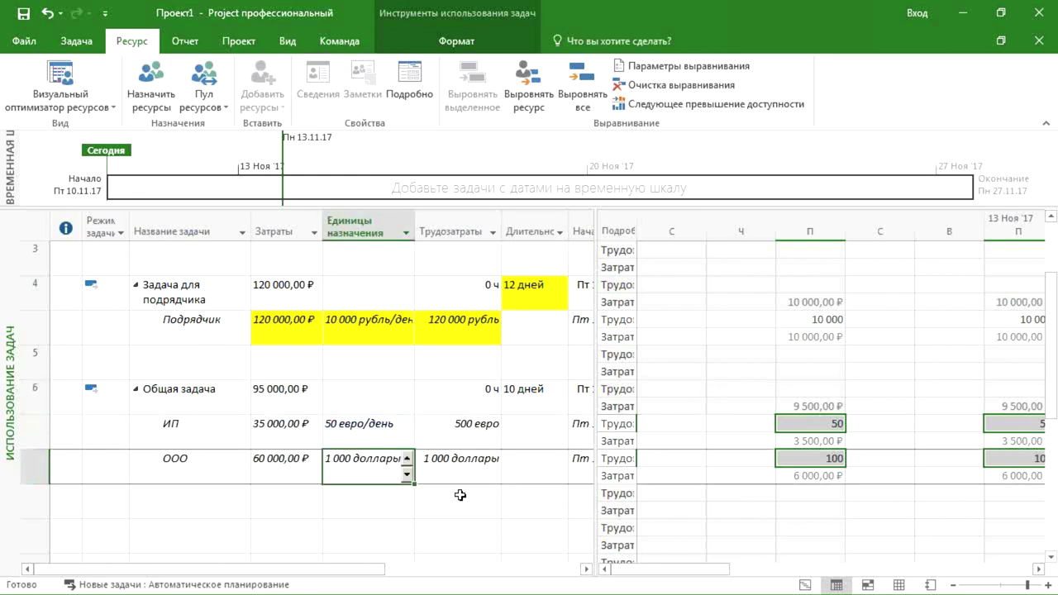
click(276, 454)
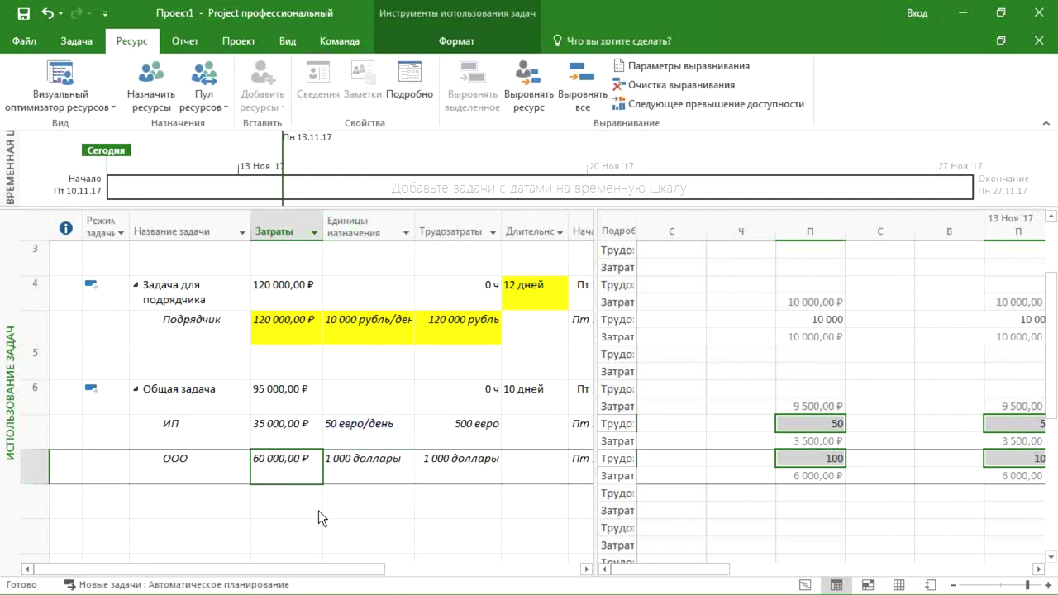
scroll(332, 377, up, 1)
click(179, 323)
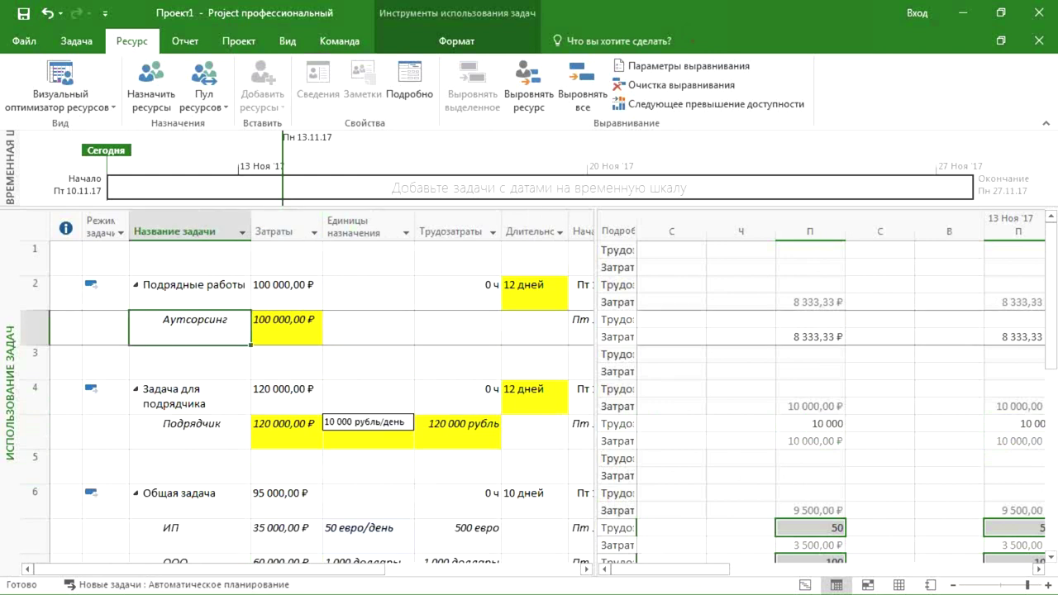
scroll(364, 422, down, 1)
drag(41, 431, 42, 453)
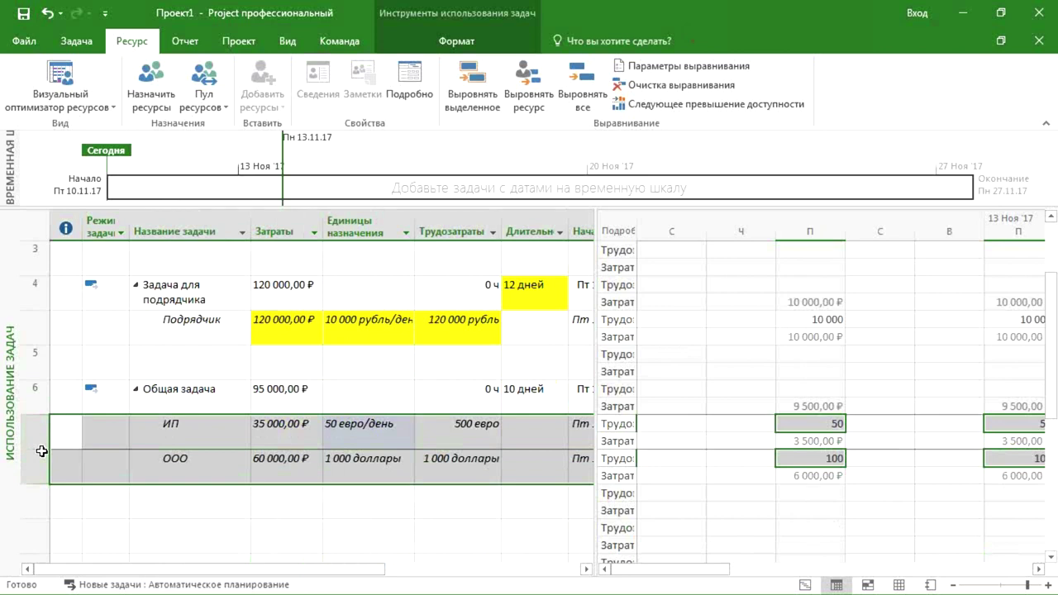
Compare the assignment units of ИП and ООО on Общая задача
click(381, 433)
click(381, 459)
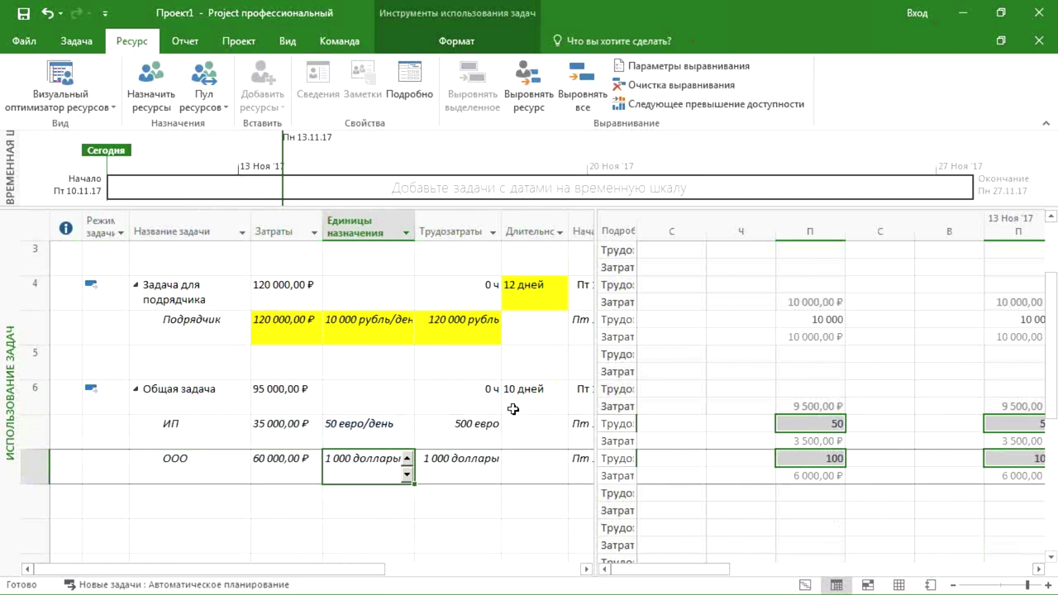
click(389, 423)
click(372, 425)
click(376, 461)
click(364, 436)
click(385, 467)
Compare the Аутсорсинг cost assignment with the Подрядчик material assignment, checking costs, assignment units, work and task durations
scroll(403, 397, up, 1)
click(179, 322)
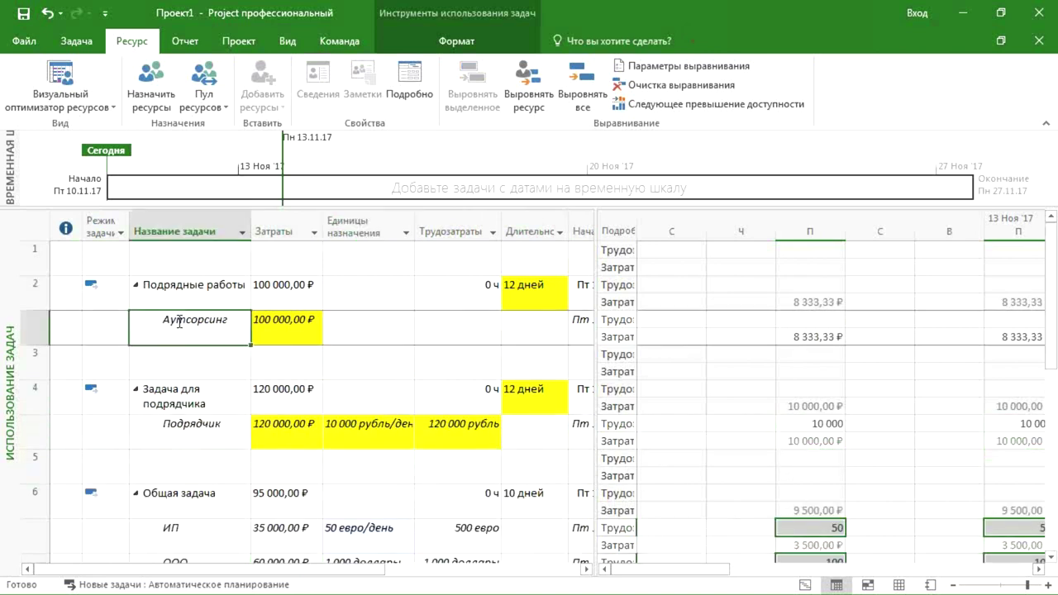
drag(225, 291, 546, 461)
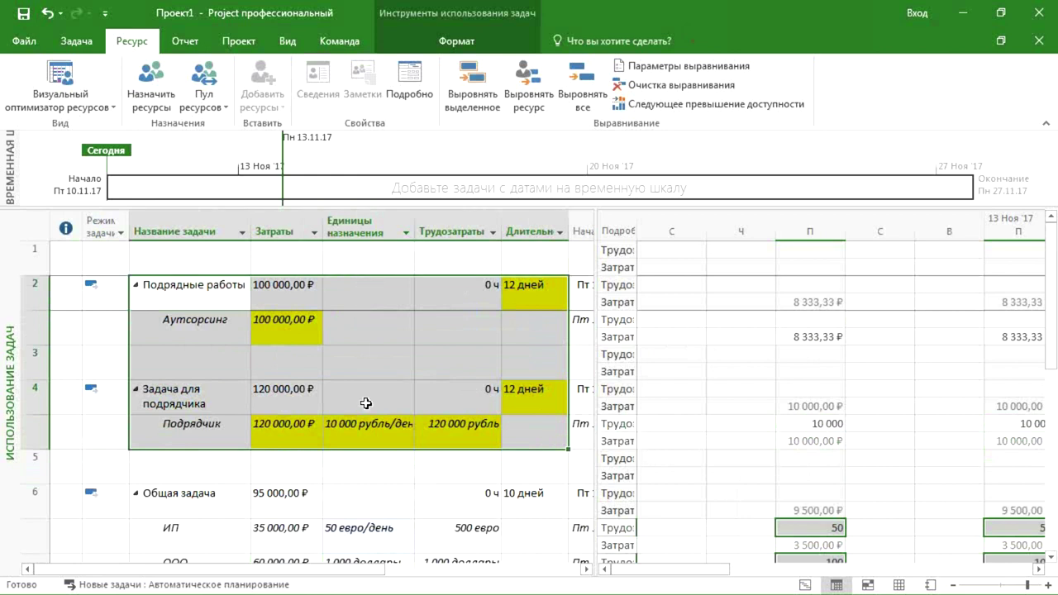
click(364, 431)
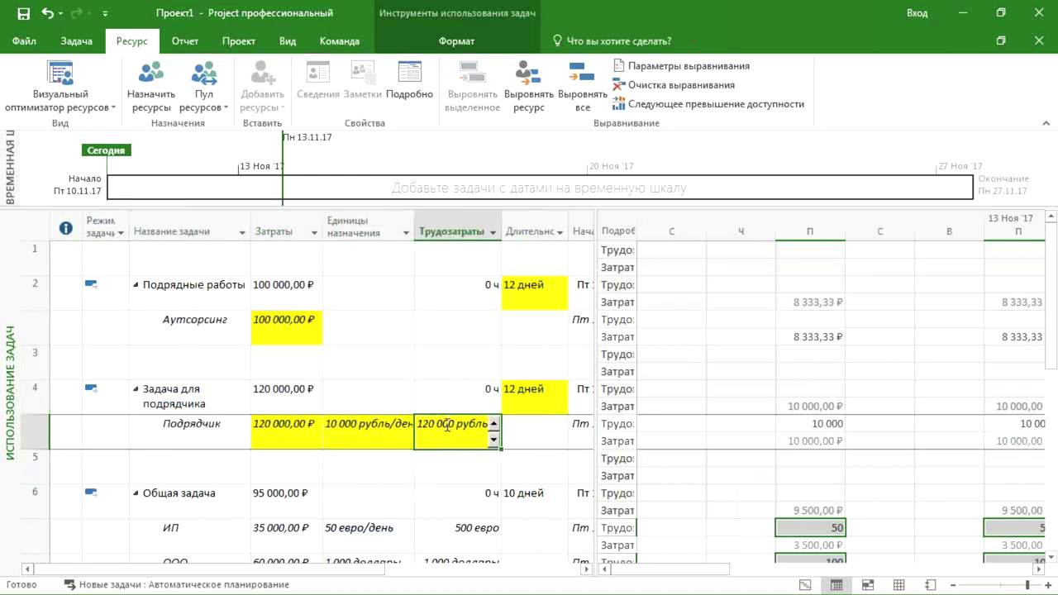
key(Left)
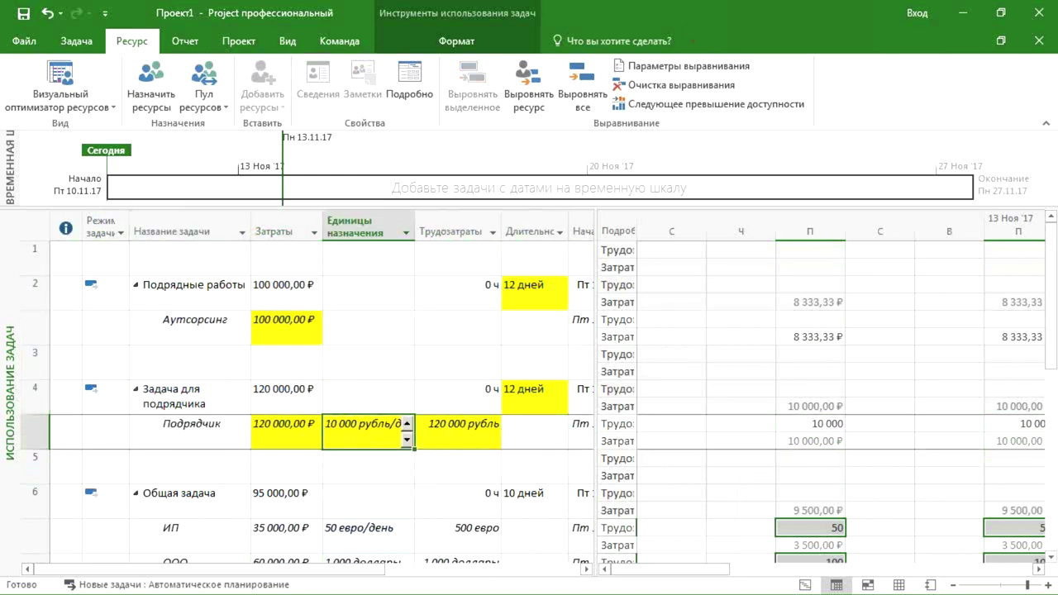
key(Escape)
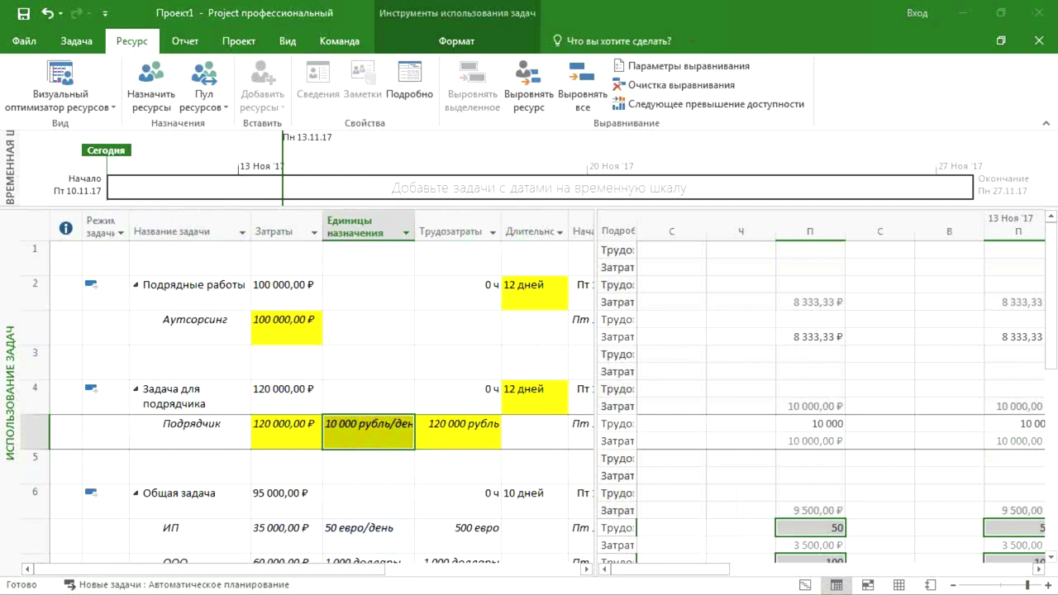
key(F2)
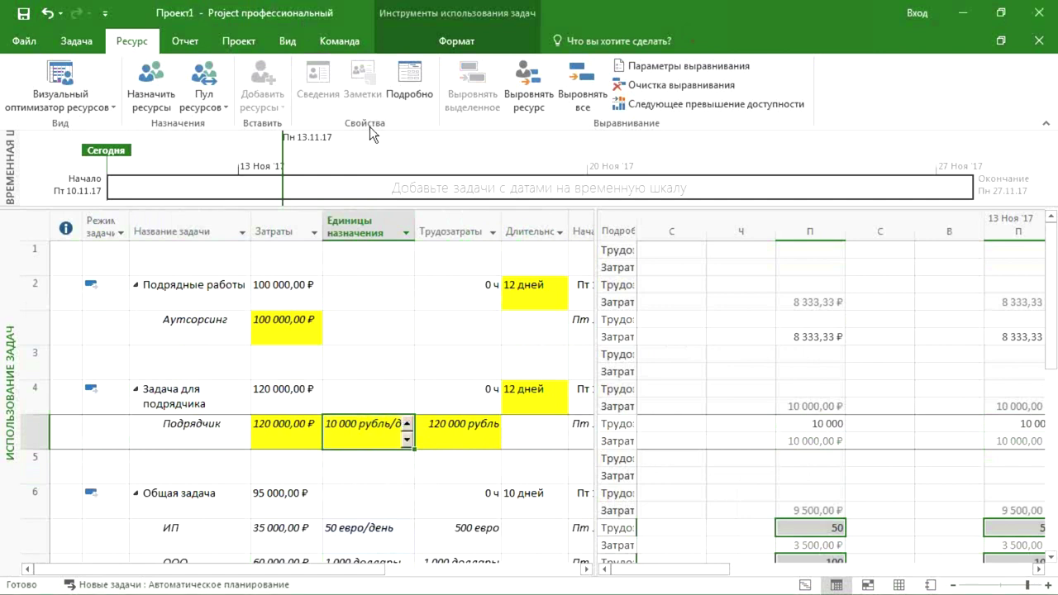
click(246, 264)
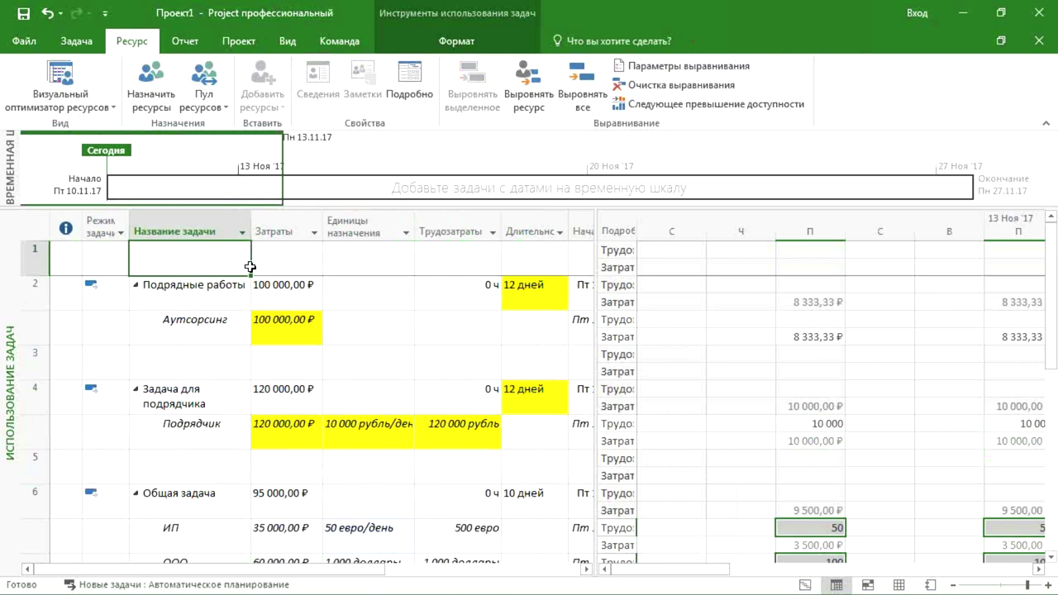
Switch to the resource sheet and add a resource named Бюджет проекта, leaving an empty row below ИП
right_click(5, 242)
click(49, 467)
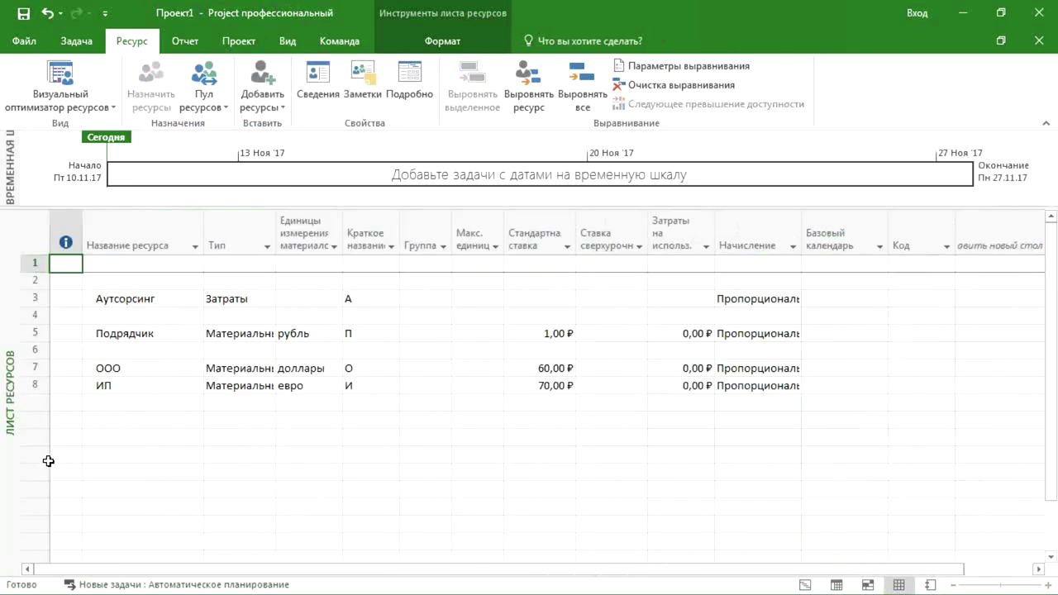
click(189, 422)
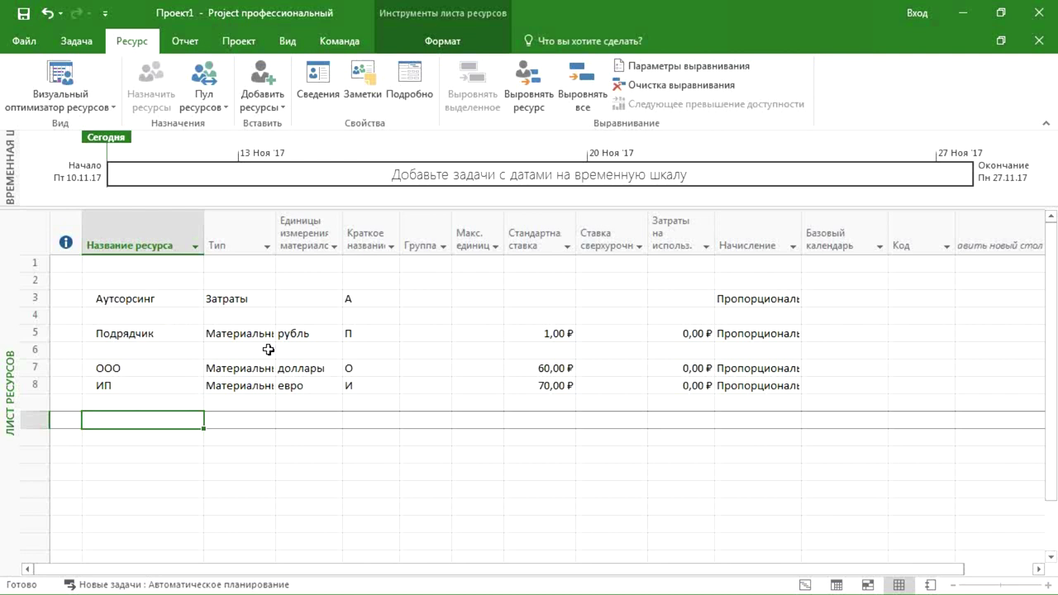
text(Бюджет)
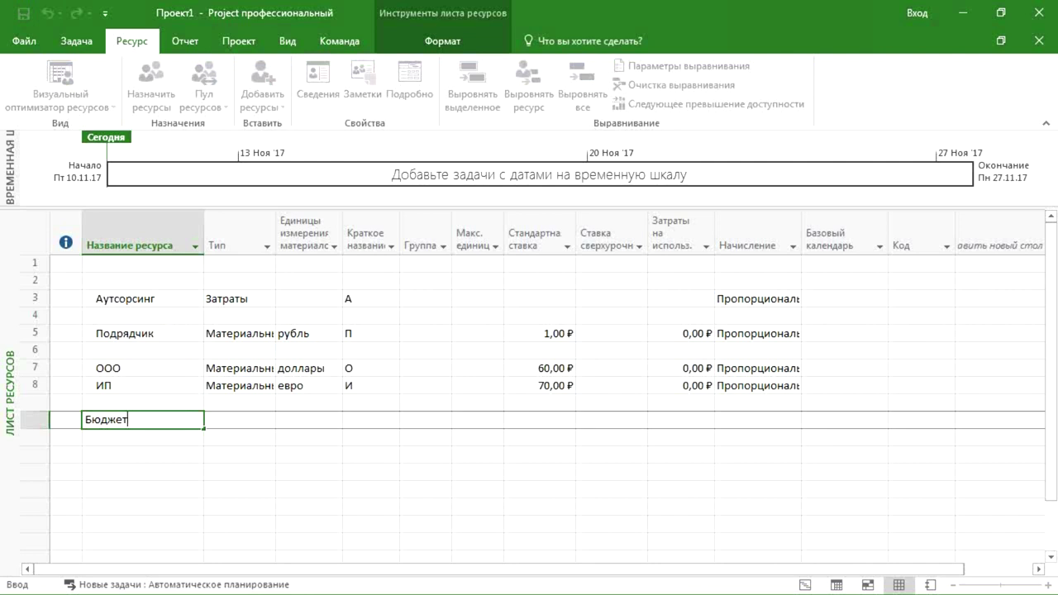
text(проекта)
key(Return)
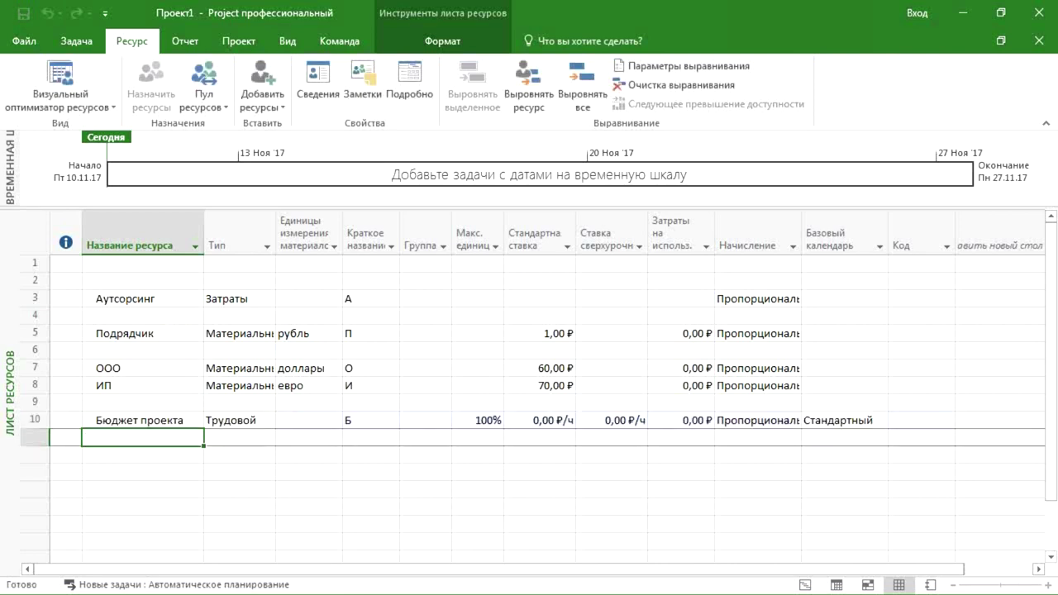
Mark Бюджет проекта as a budget resource in its general resource information
click(149, 422)
double_click(151, 423)
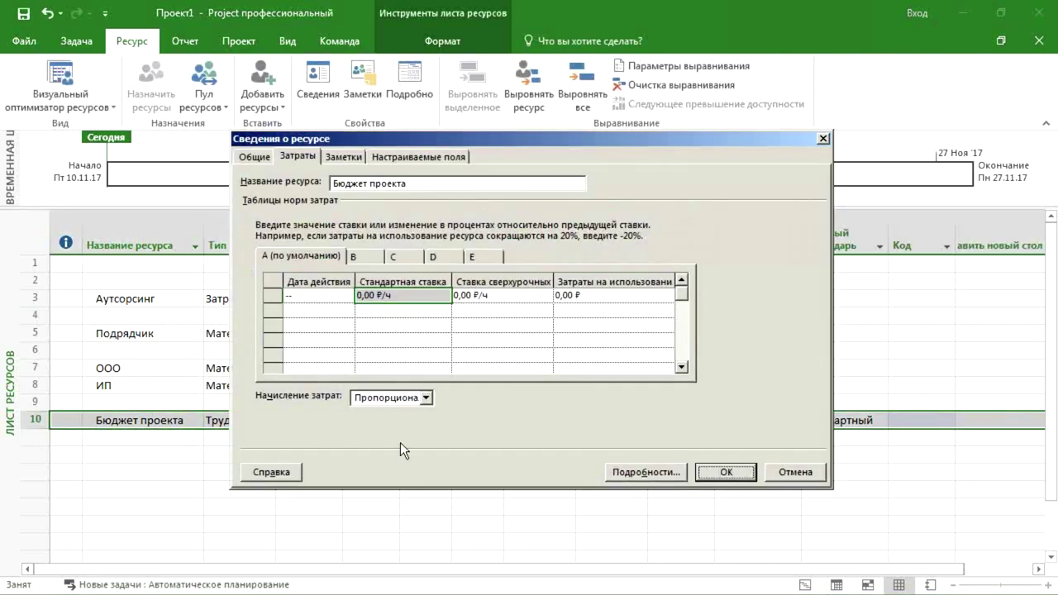
click(266, 151)
click(784, 270)
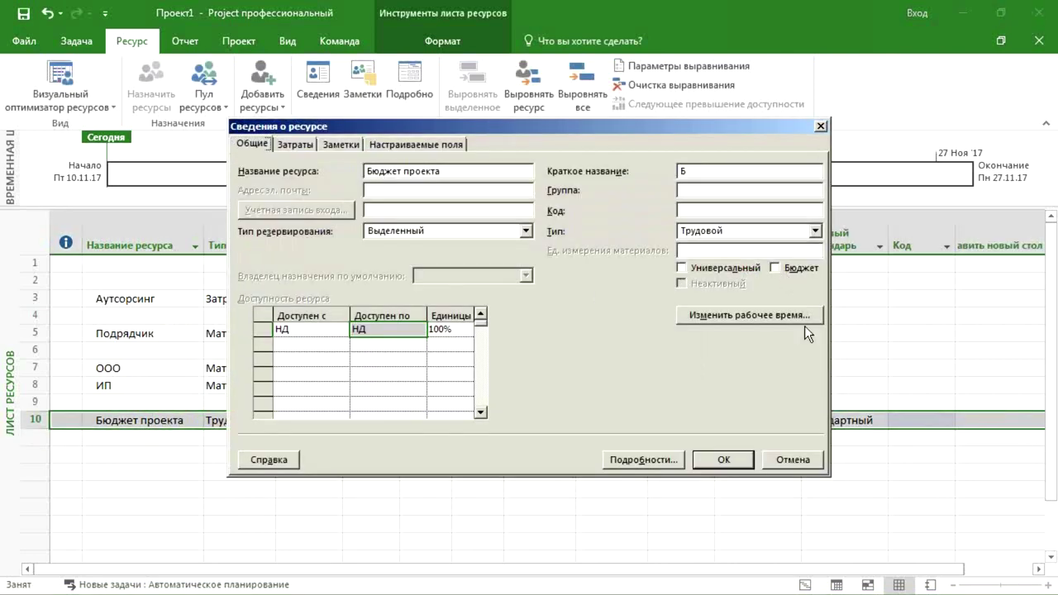